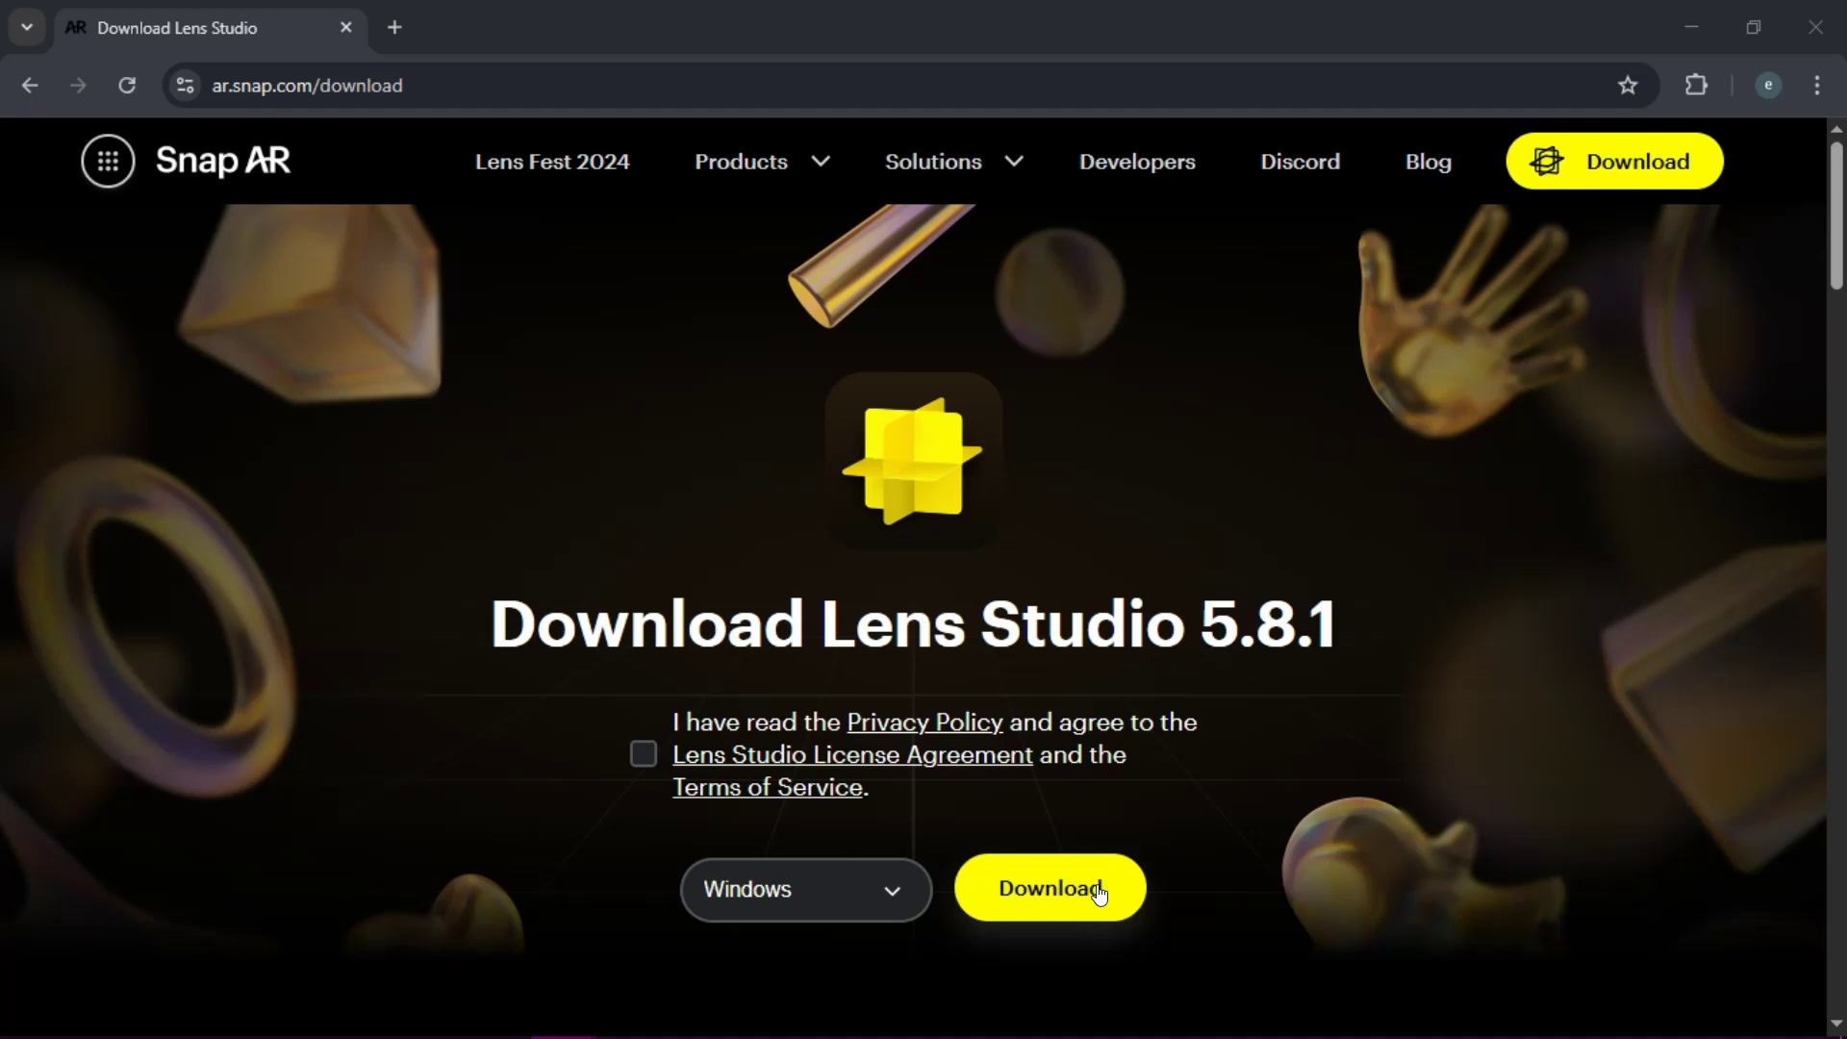
# Download Lens Studio 5.8.1 for Windows from the Snap AR download page
pyautogui.click(973, 879)
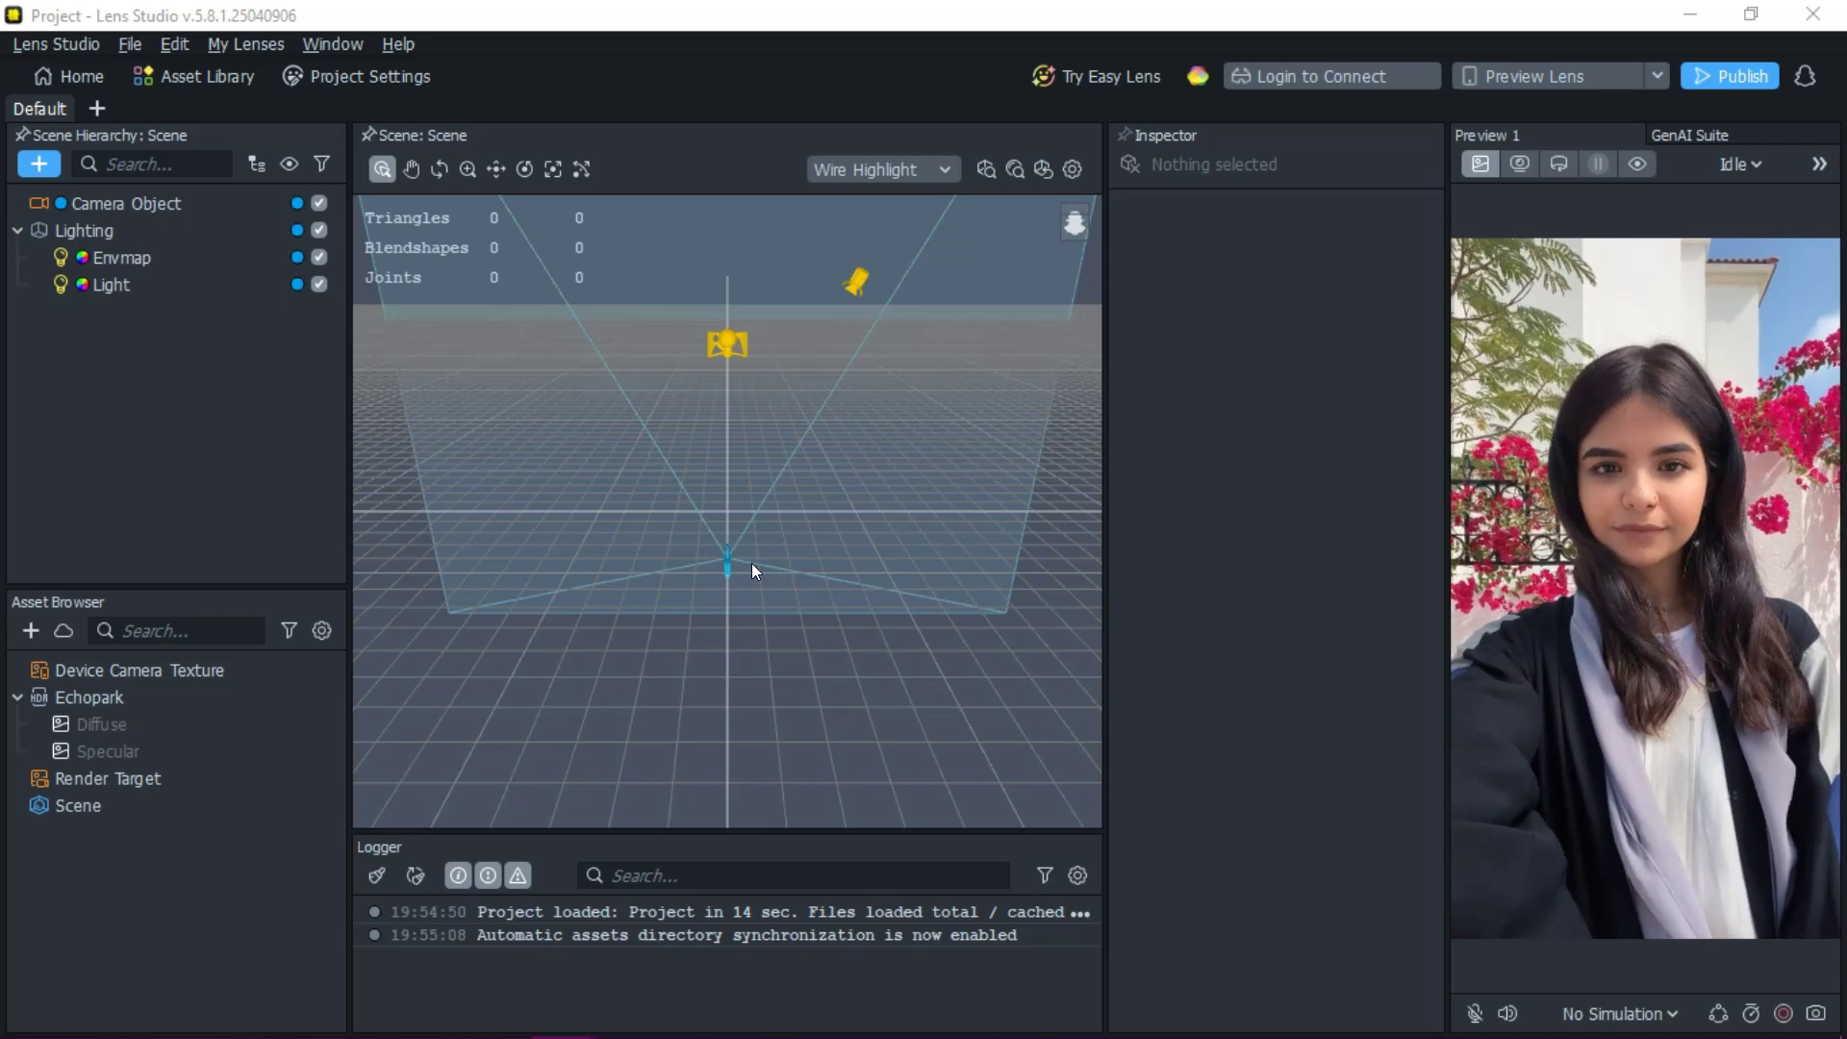
# Examine the 3D scene view, the scene hierarchy's objects and the project's assets in the new project
pyautogui.click(751, 504)
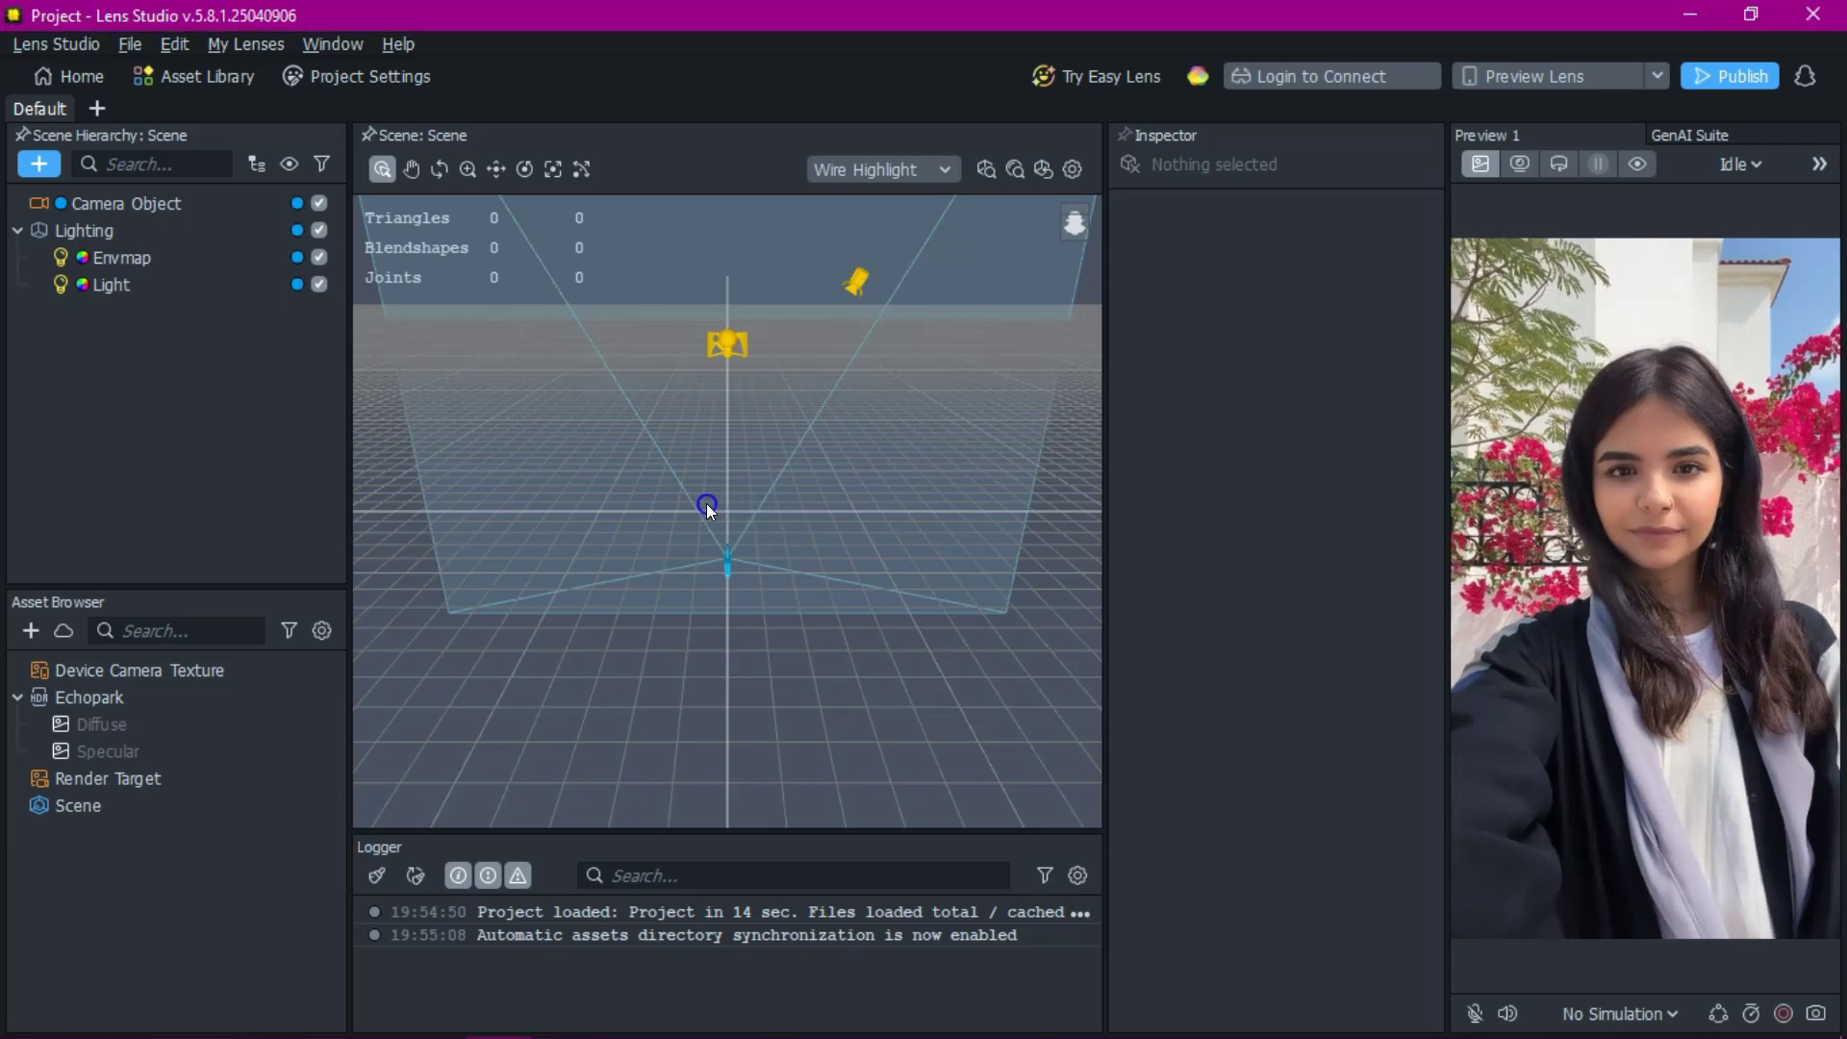
pyautogui.click(439, 168)
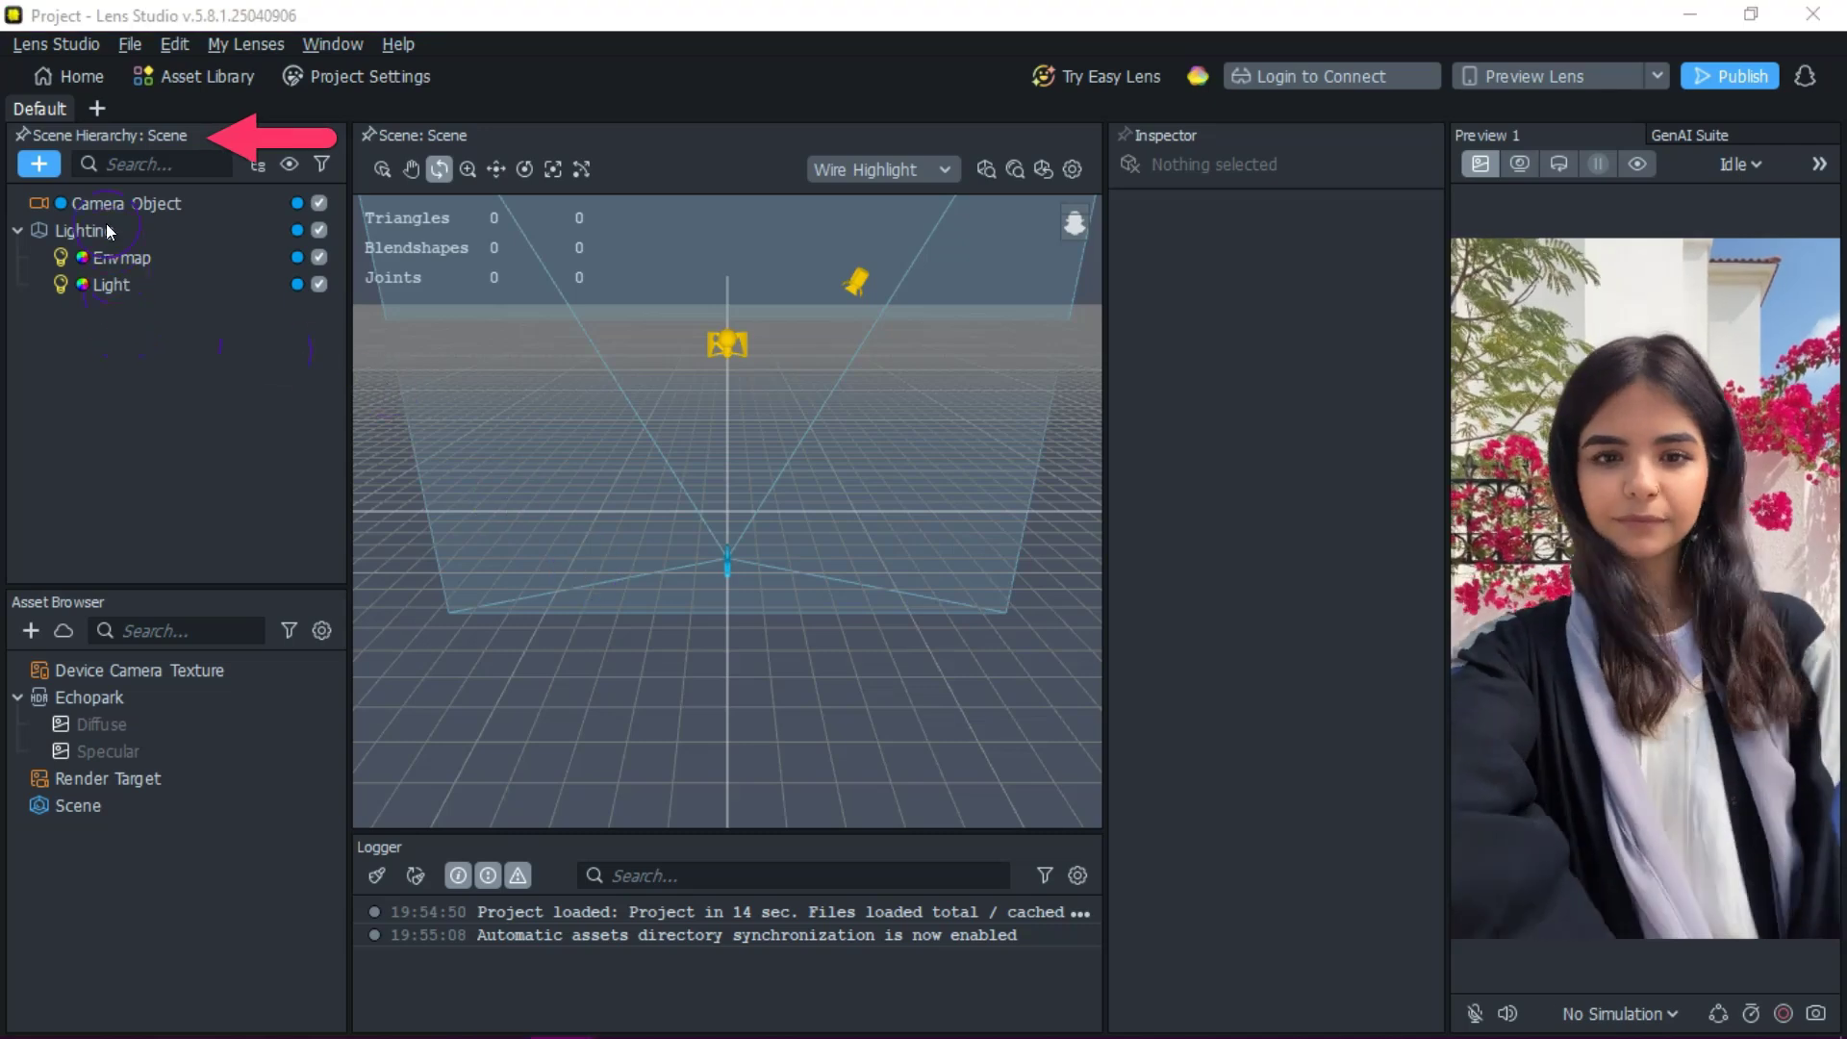
pyautogui.click(115, 165)
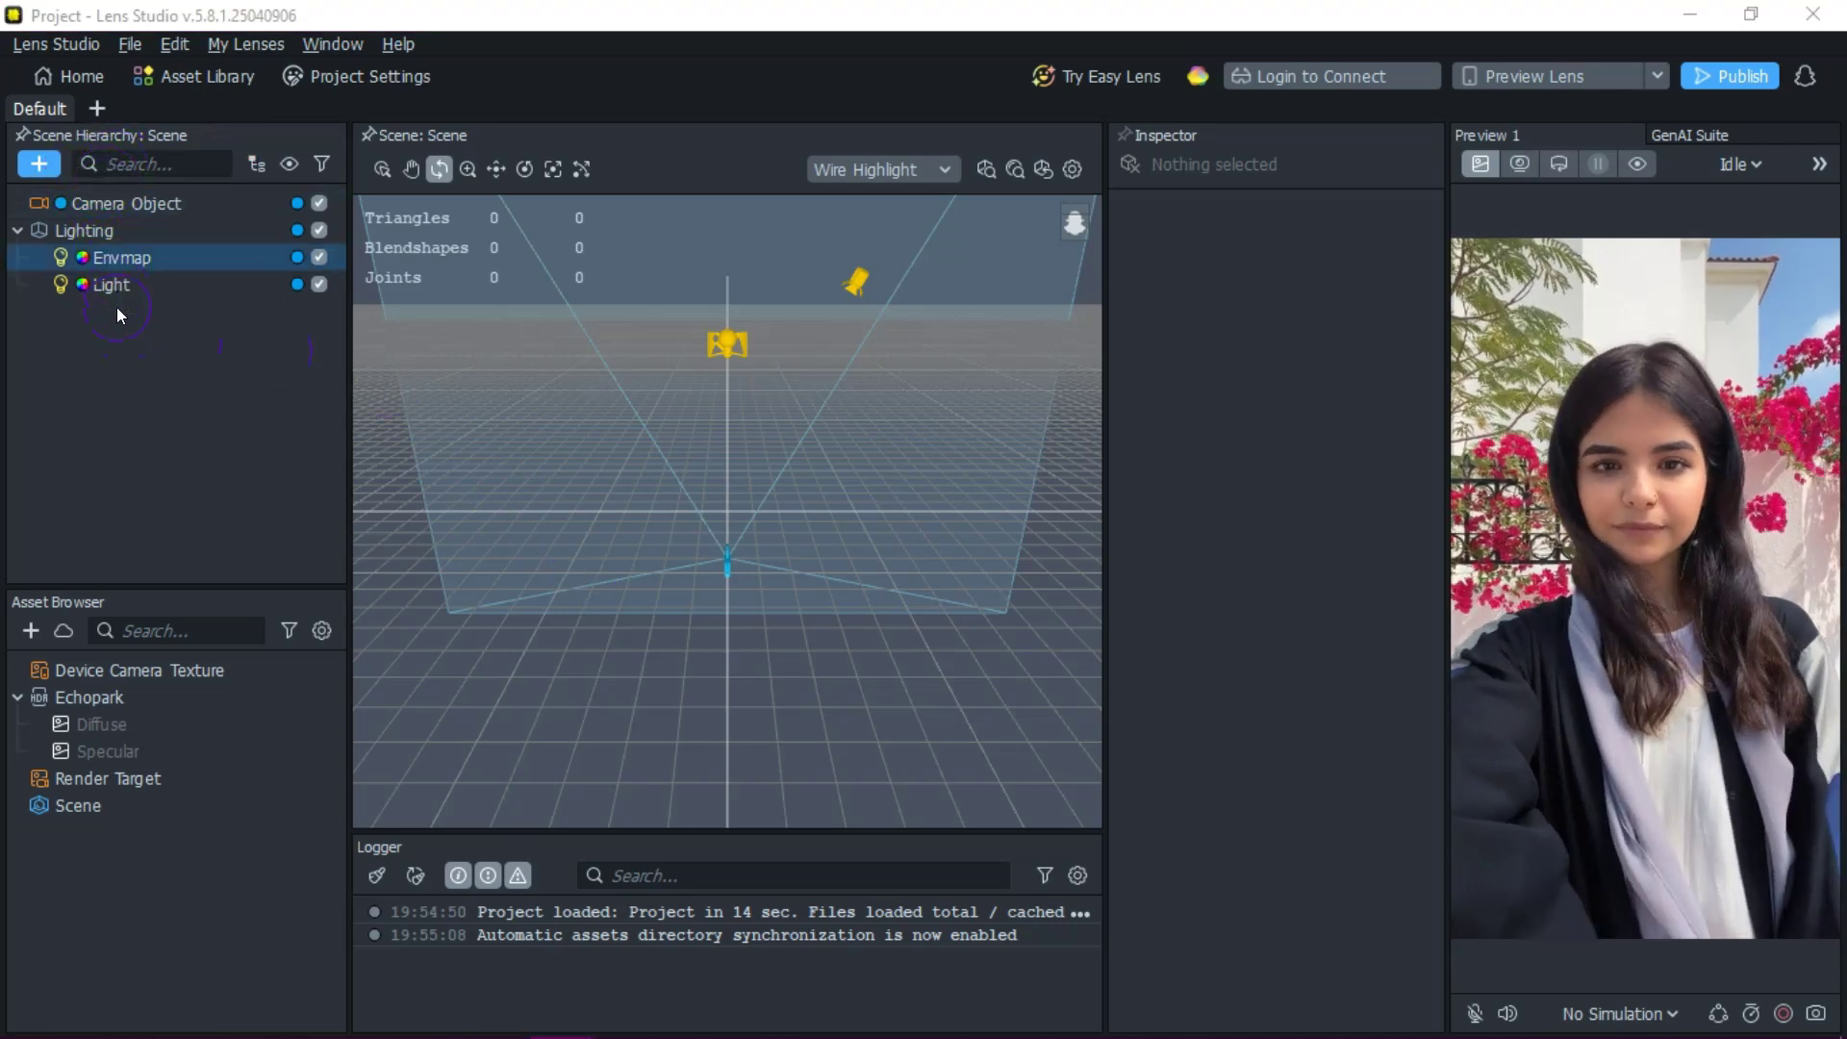
pyautogui.click(101, 379)
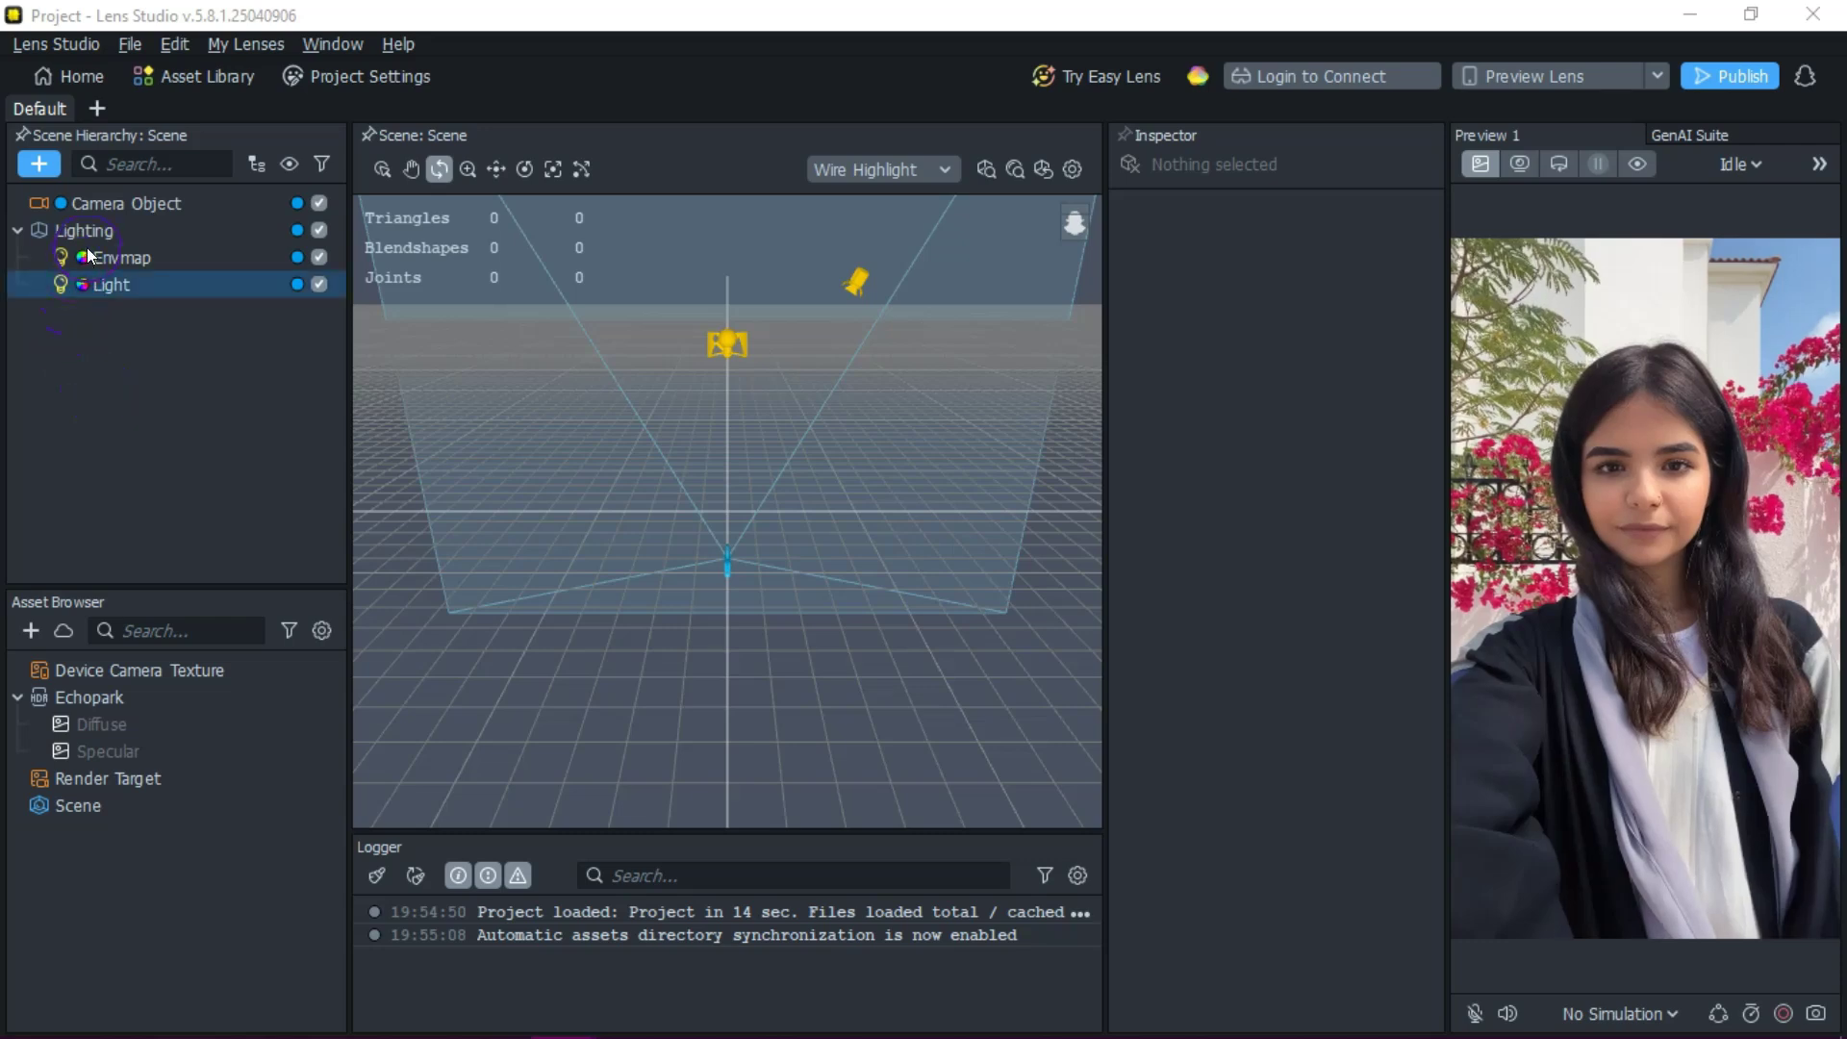
pyautogui.click(89, 319)
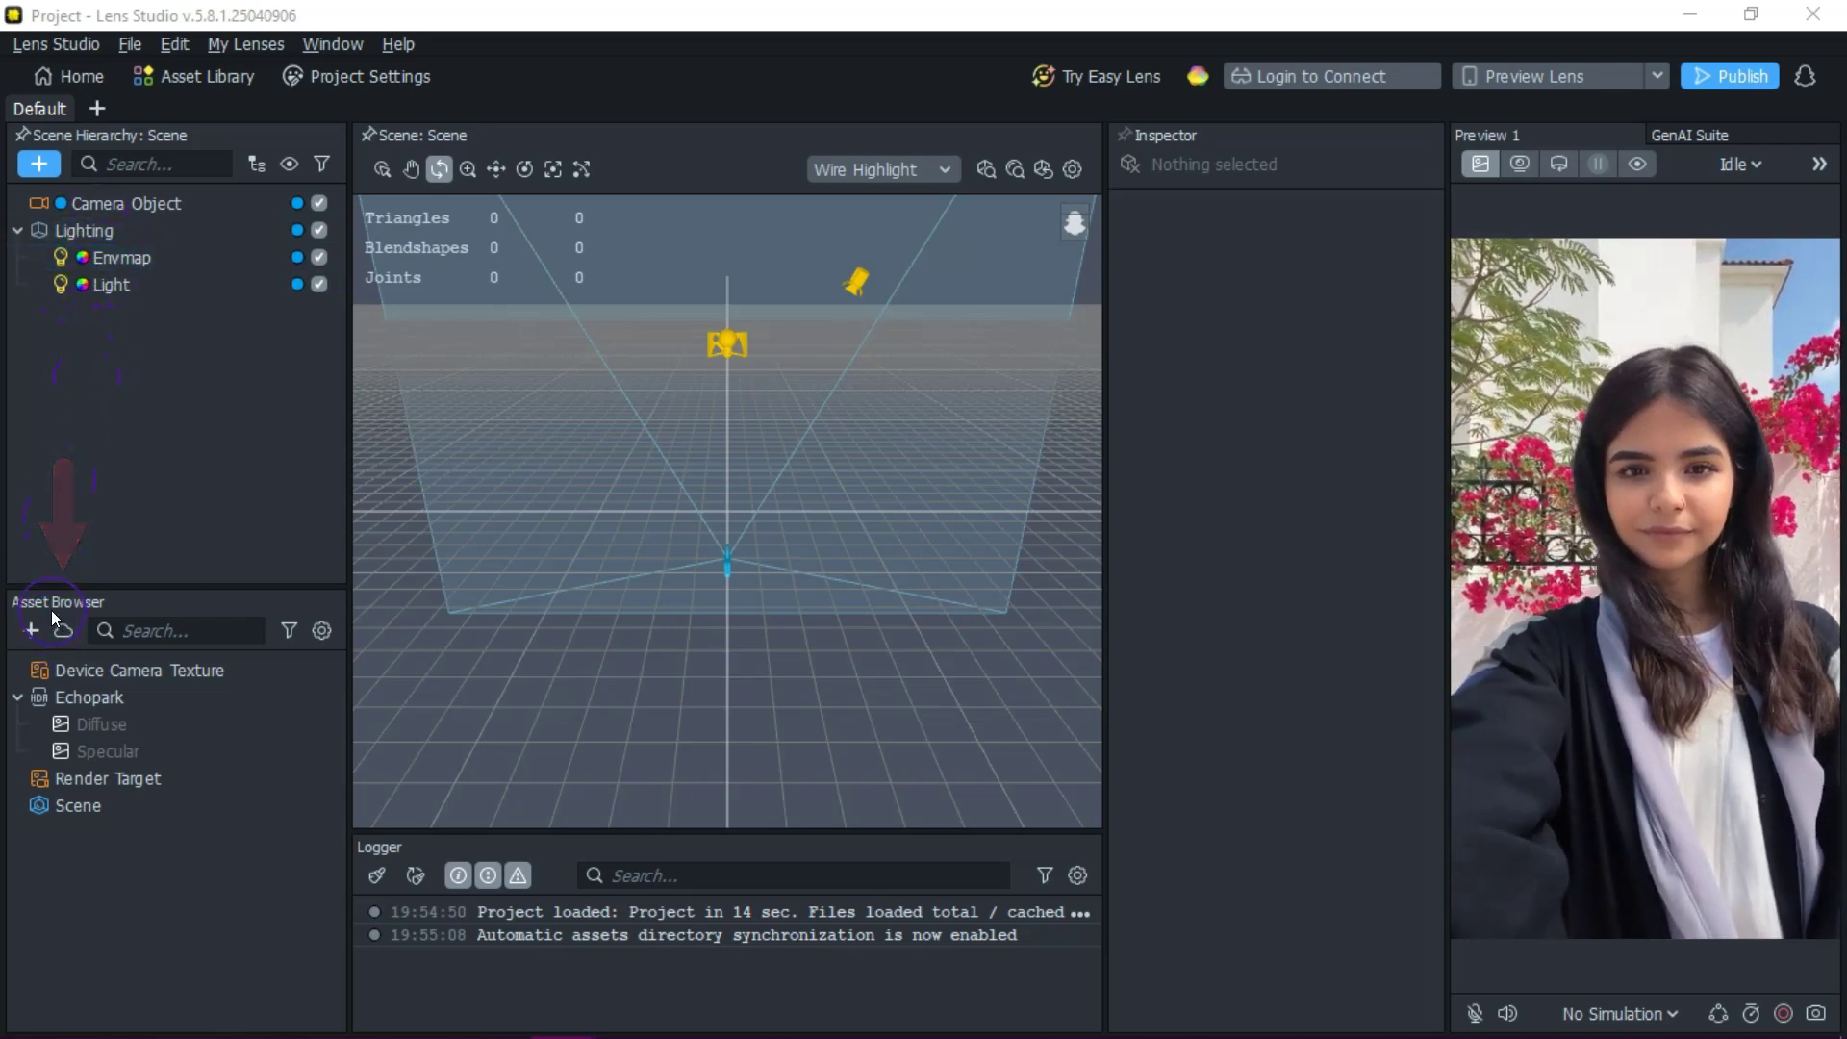
pyautogui.click(46, 781)
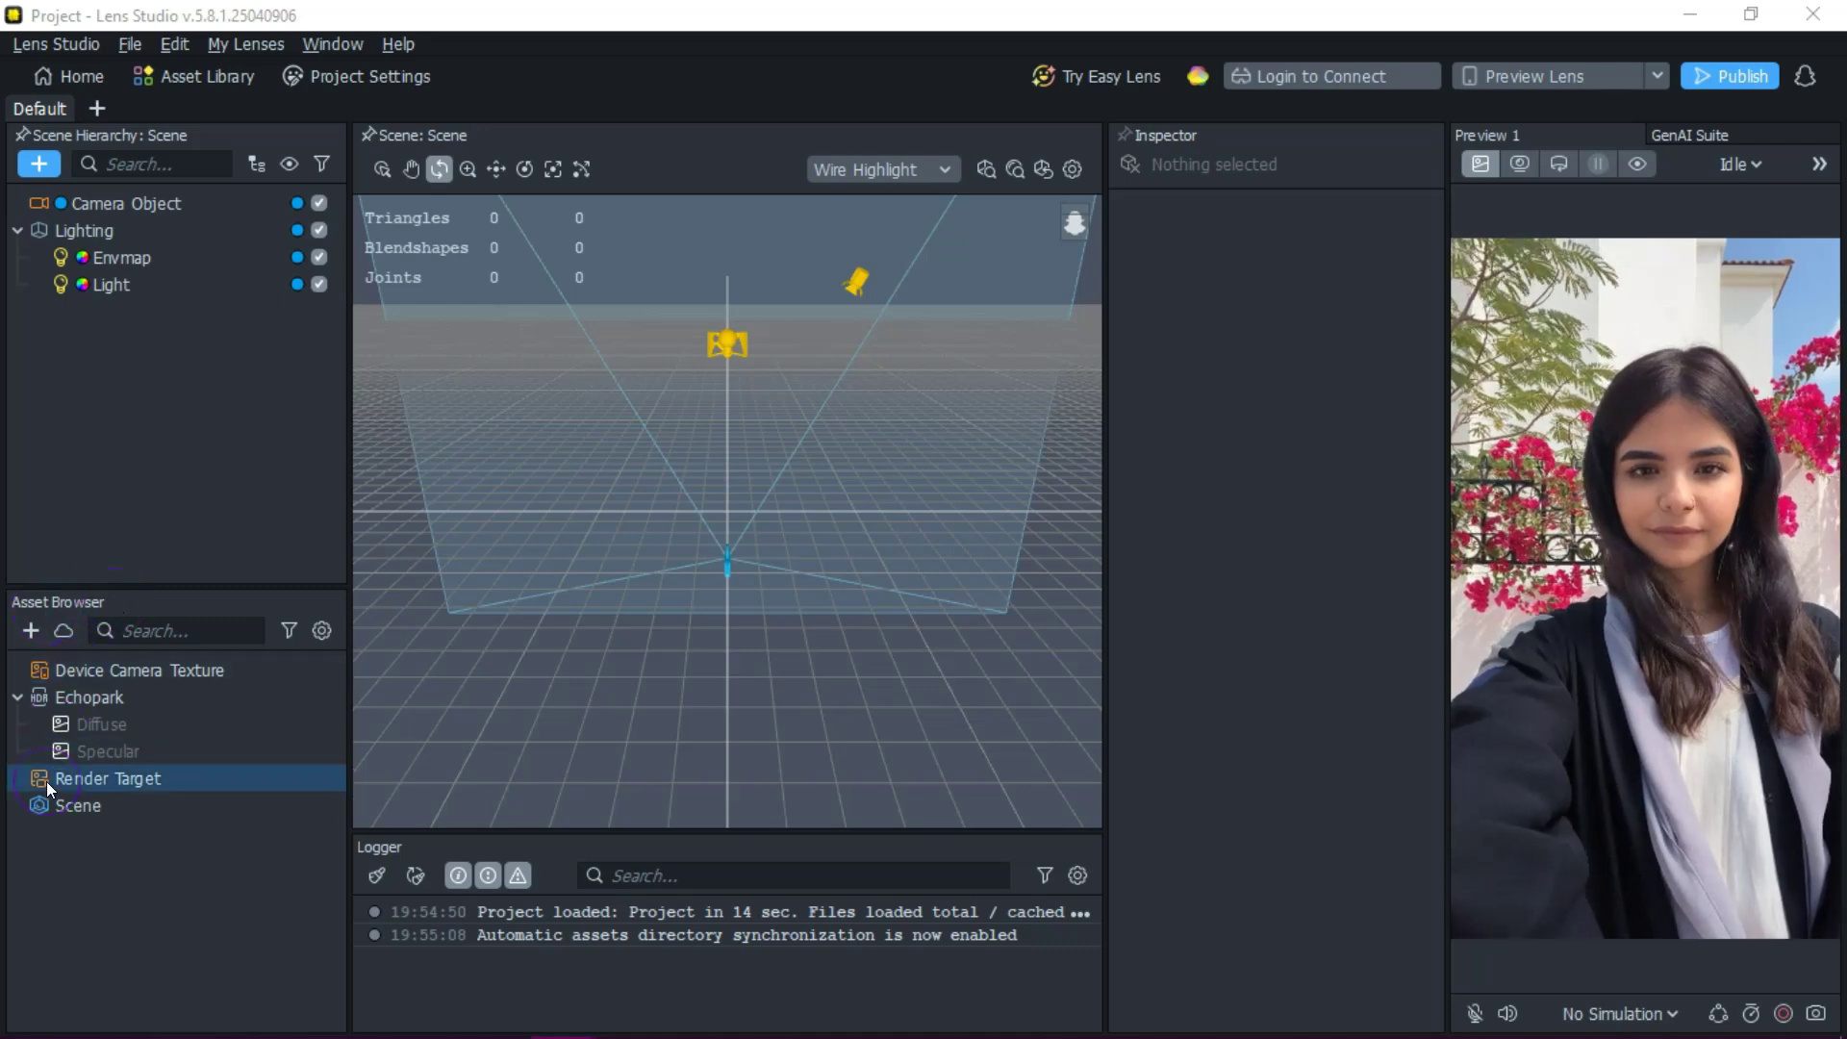
pyautogui.click(156, 632)
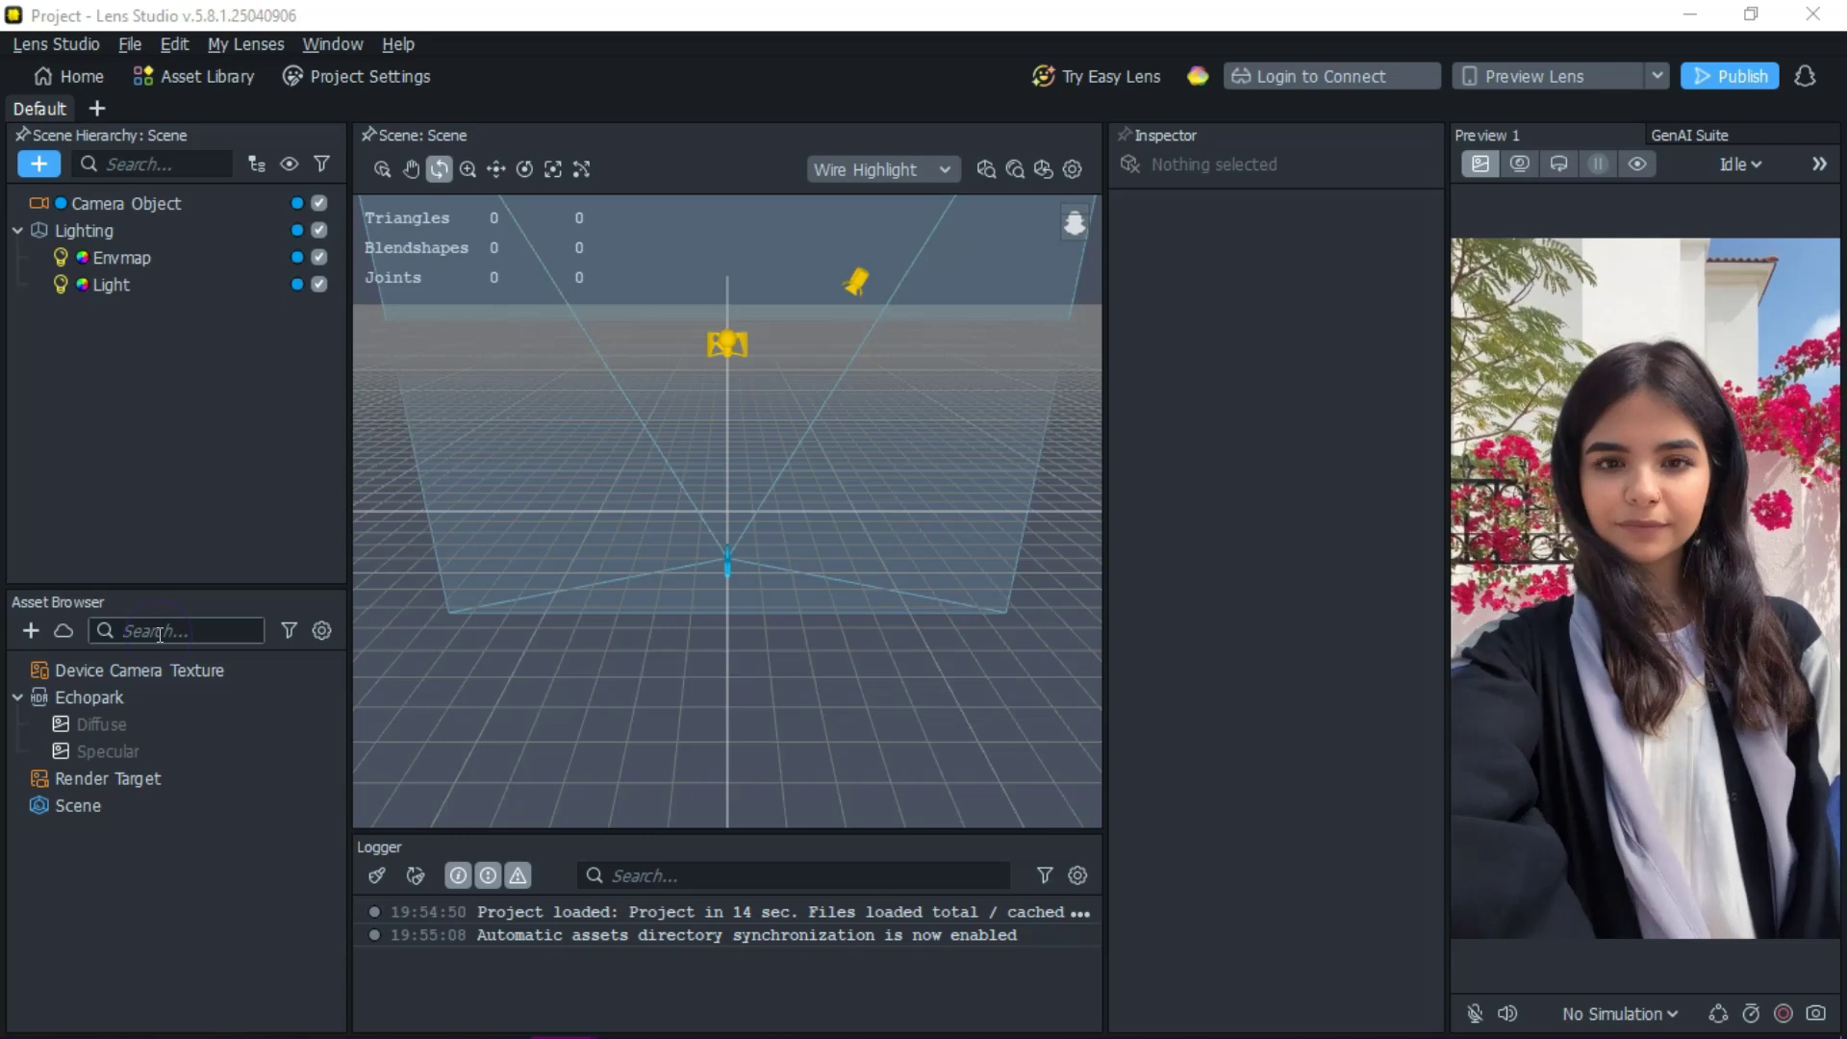
# Inspect the Light object's transform and light source properties, and look over the lens preview
pyautogui.click(1135, 192)
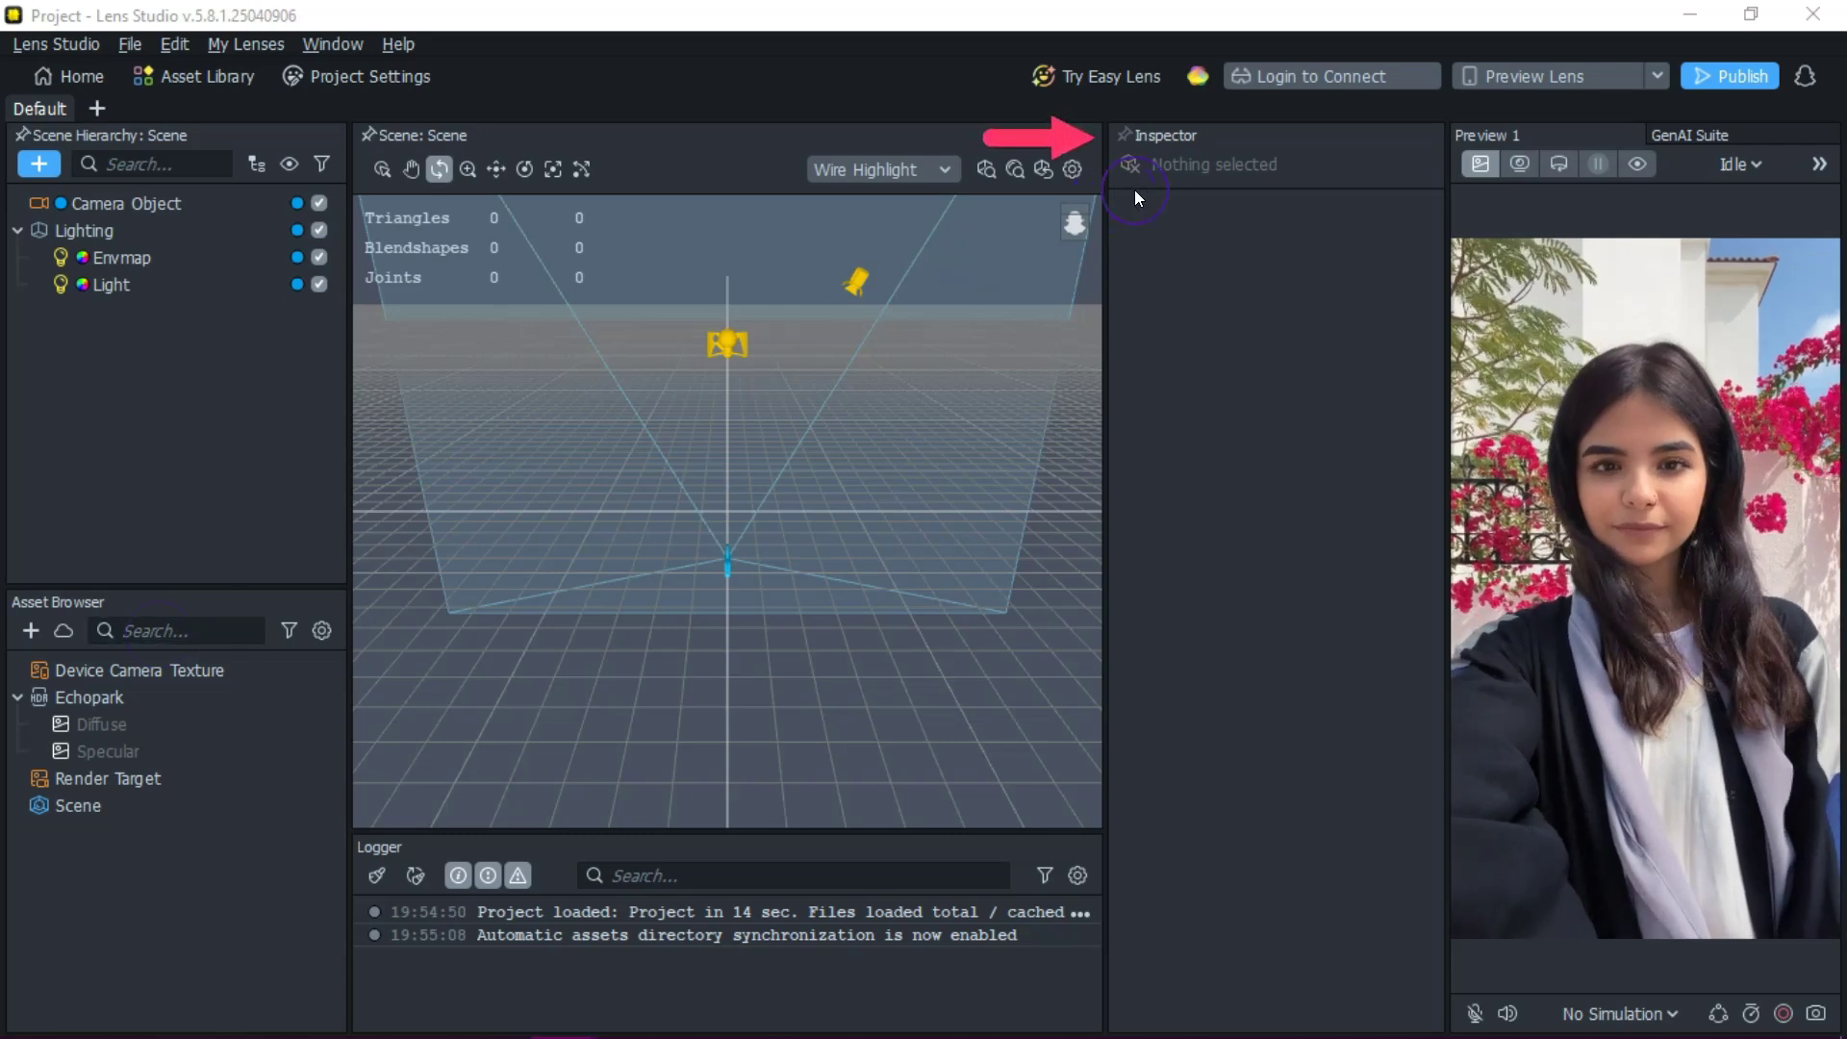
pyautogui.click(1214, 135)
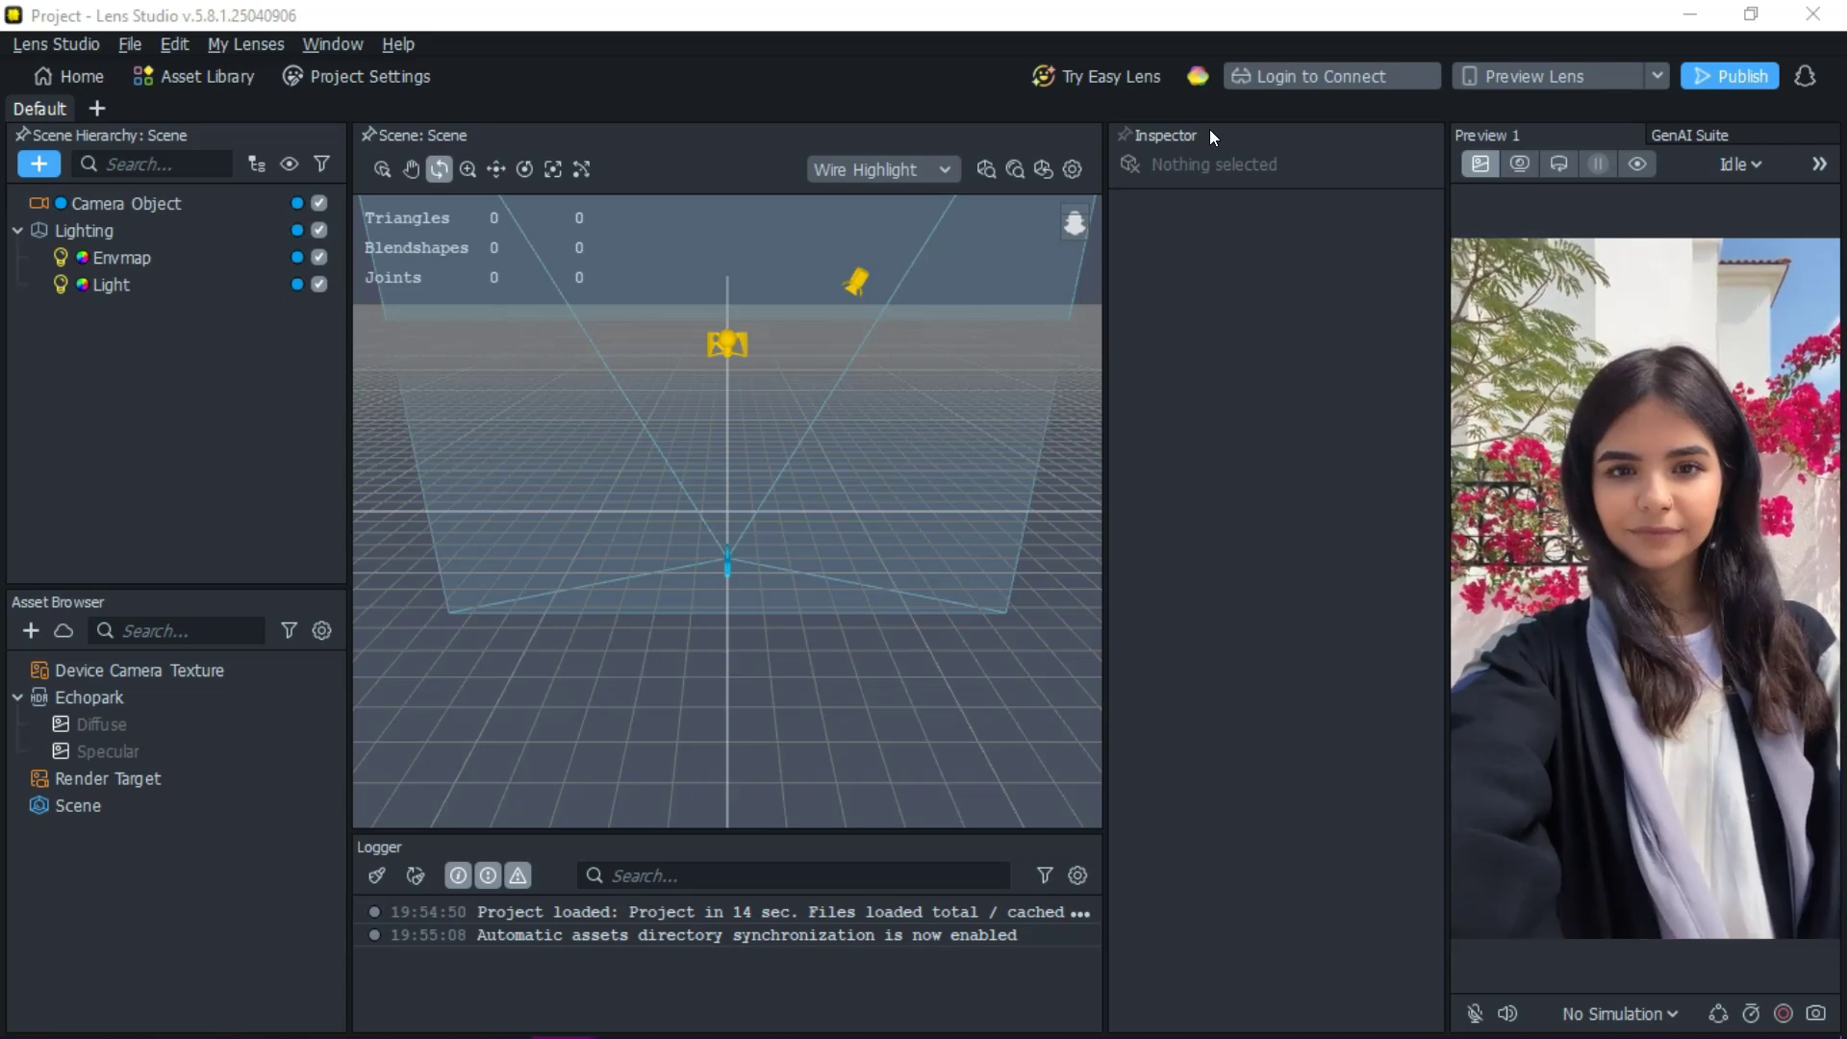
pyautogui.click(856, 282)
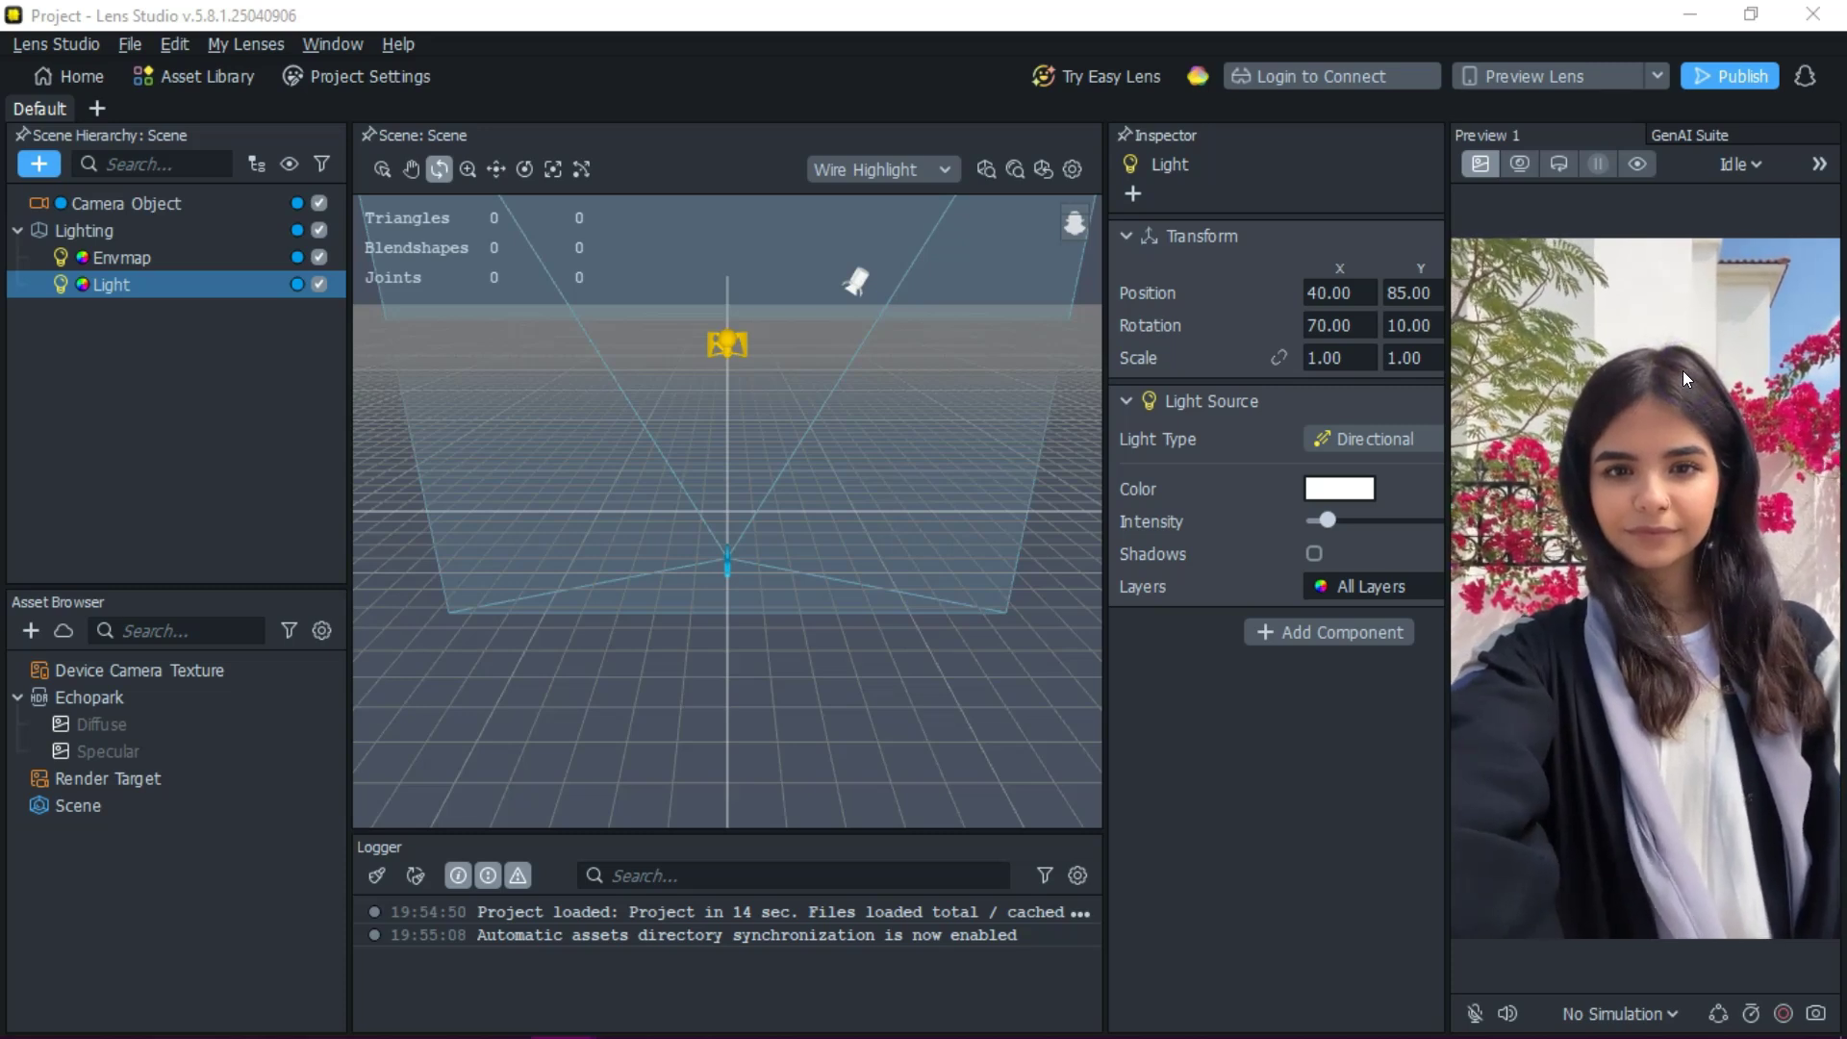
pyautogui.click(1514, 444)
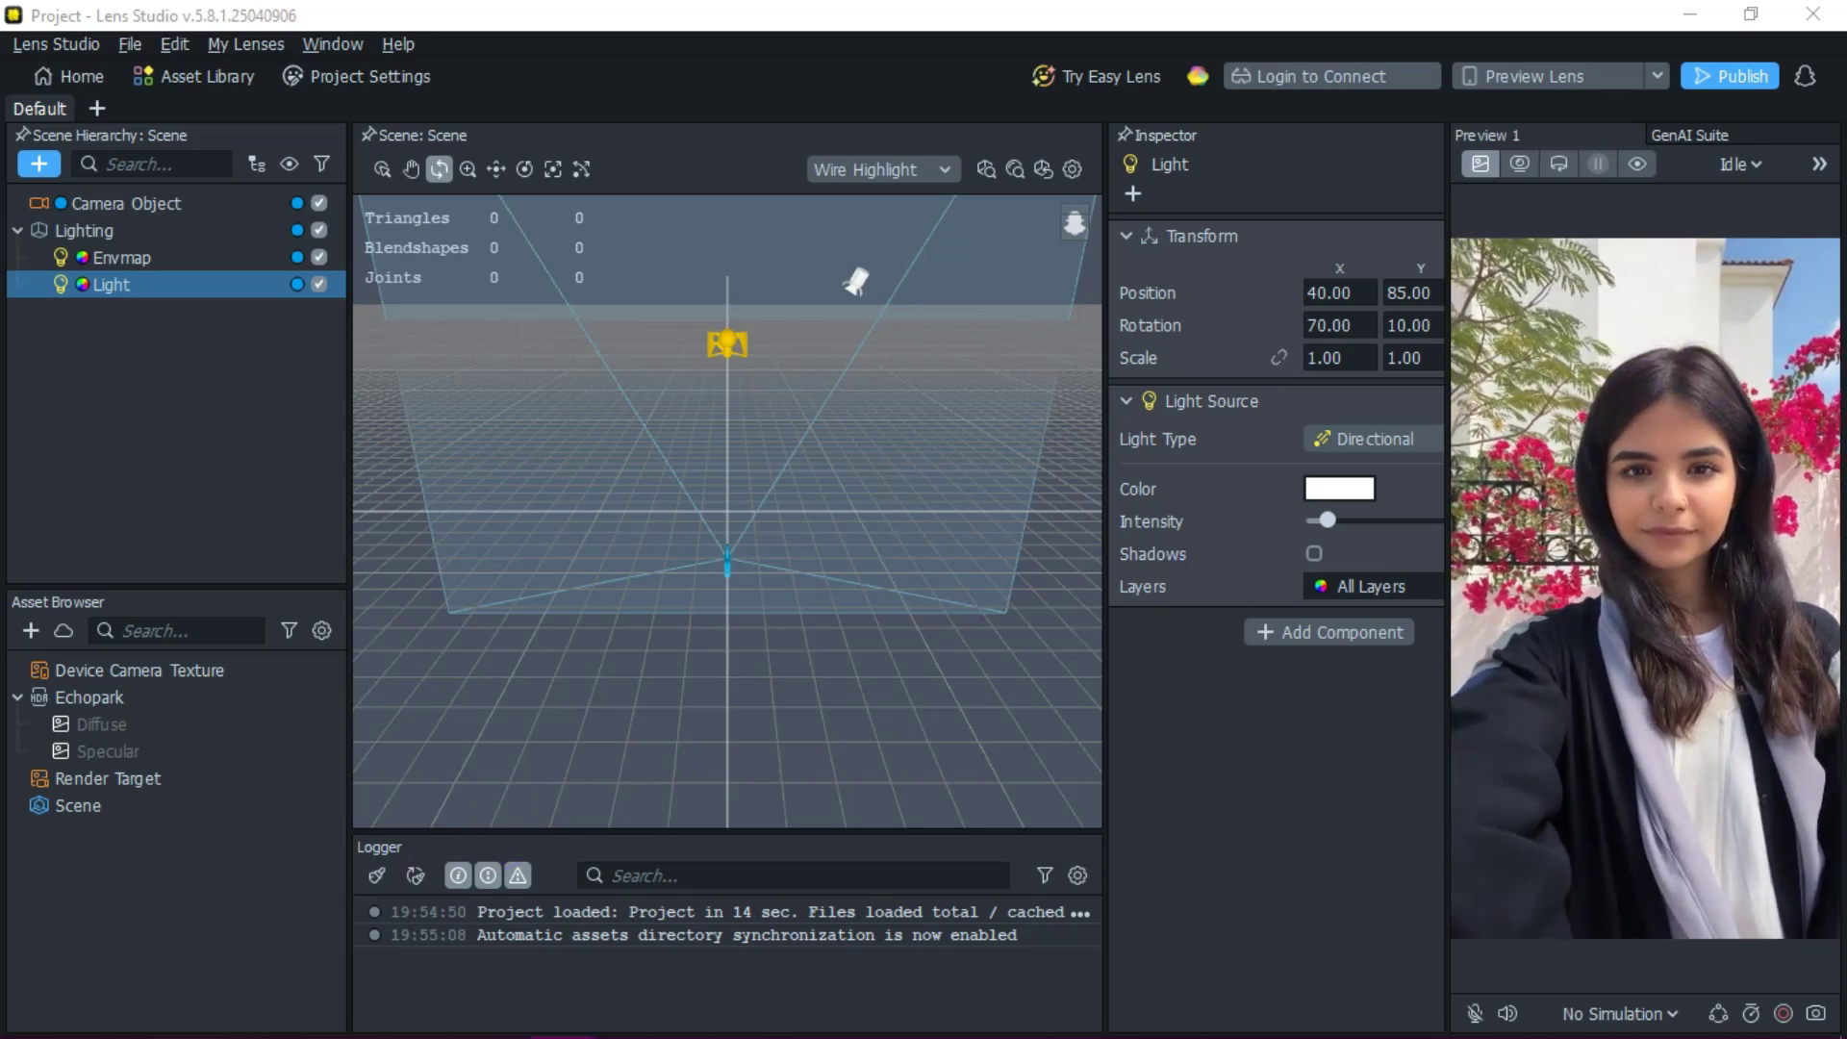
pyautogui.click(131, 960)
pyautogui.click(387, 740)
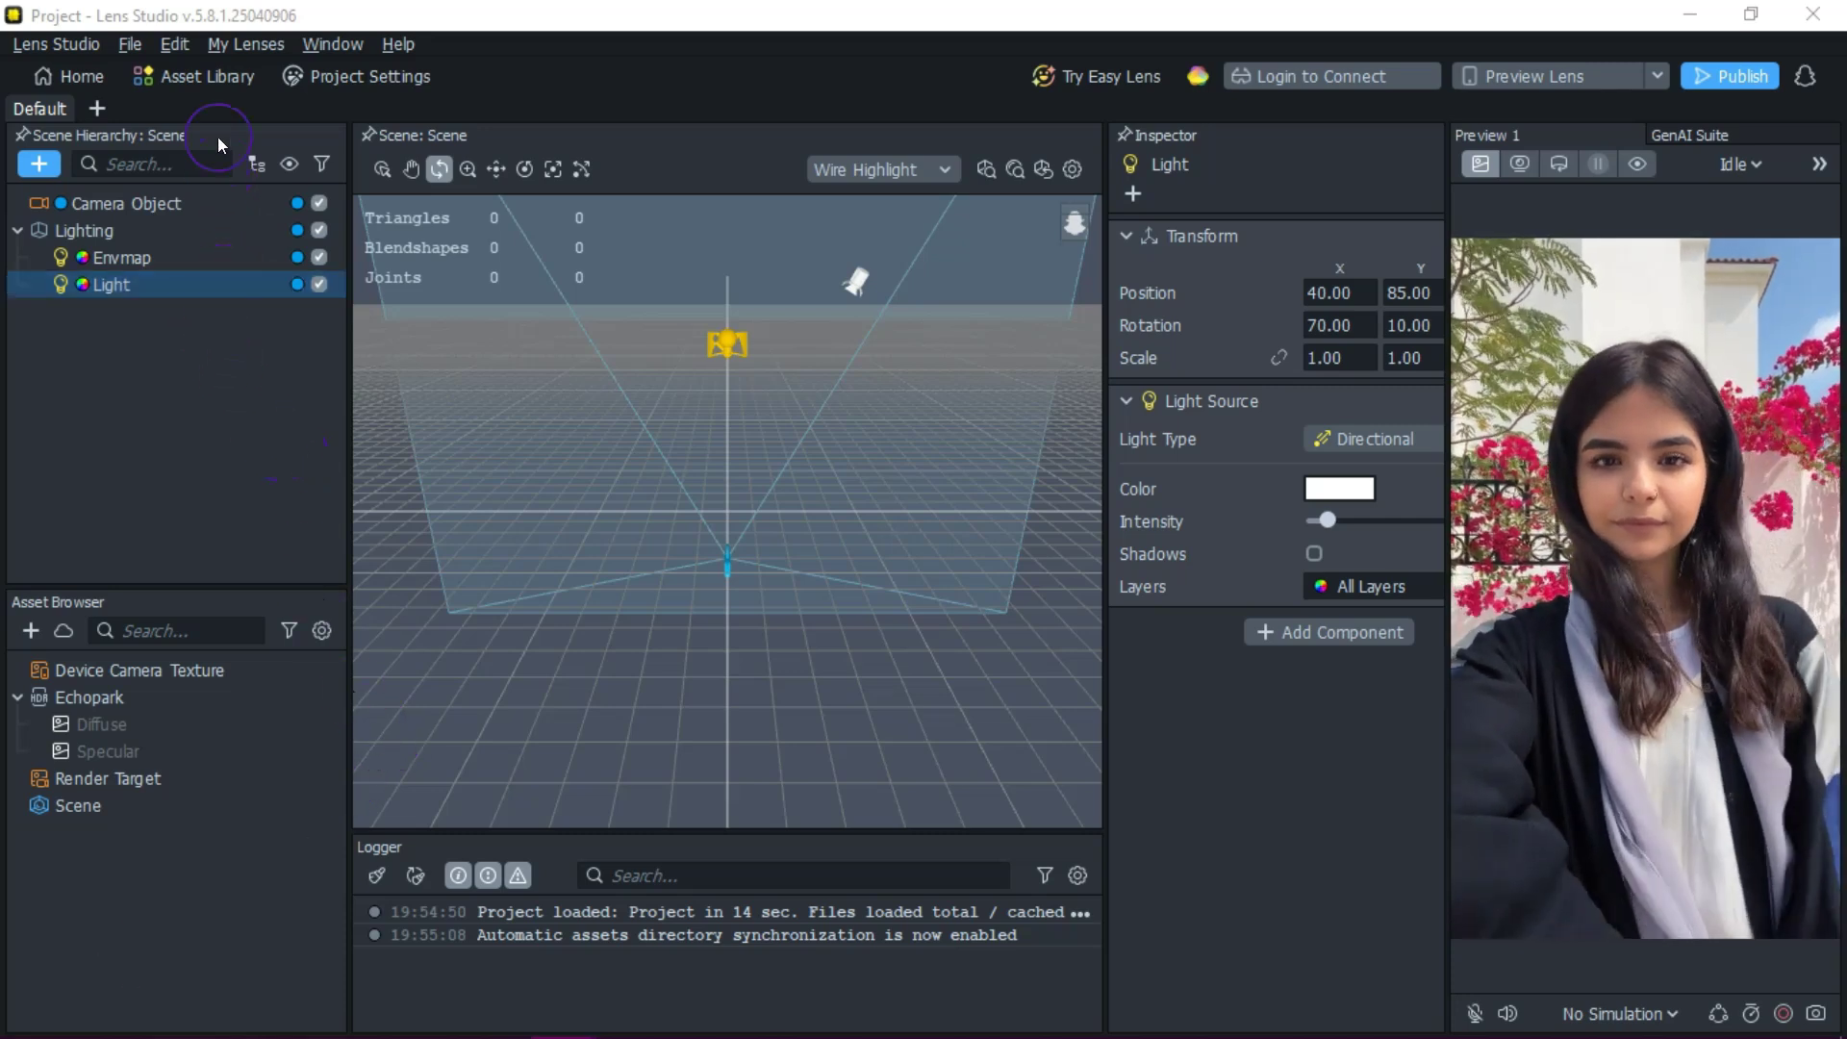
# Search the Asset Library for "face distort" and import the Face Distort asset by Snap Inc
pyautogui.click(194, 77)
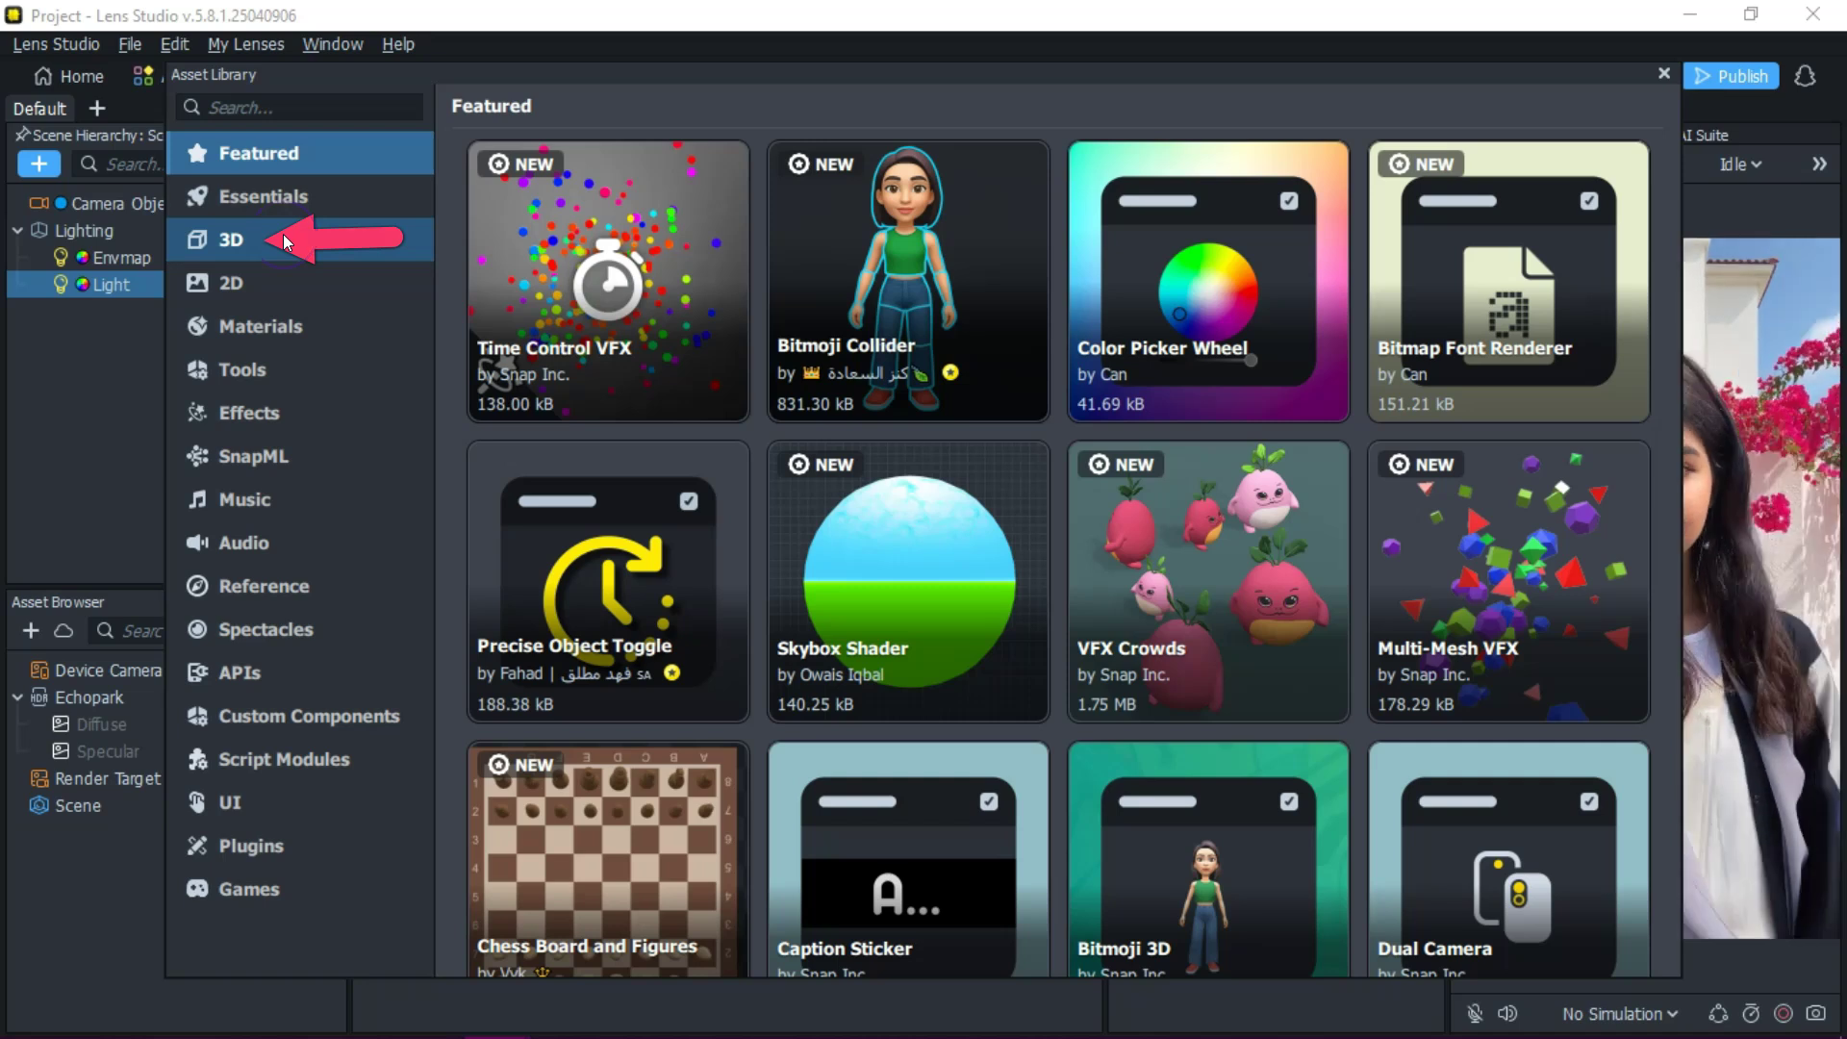
pyautogui.click(248, 111)
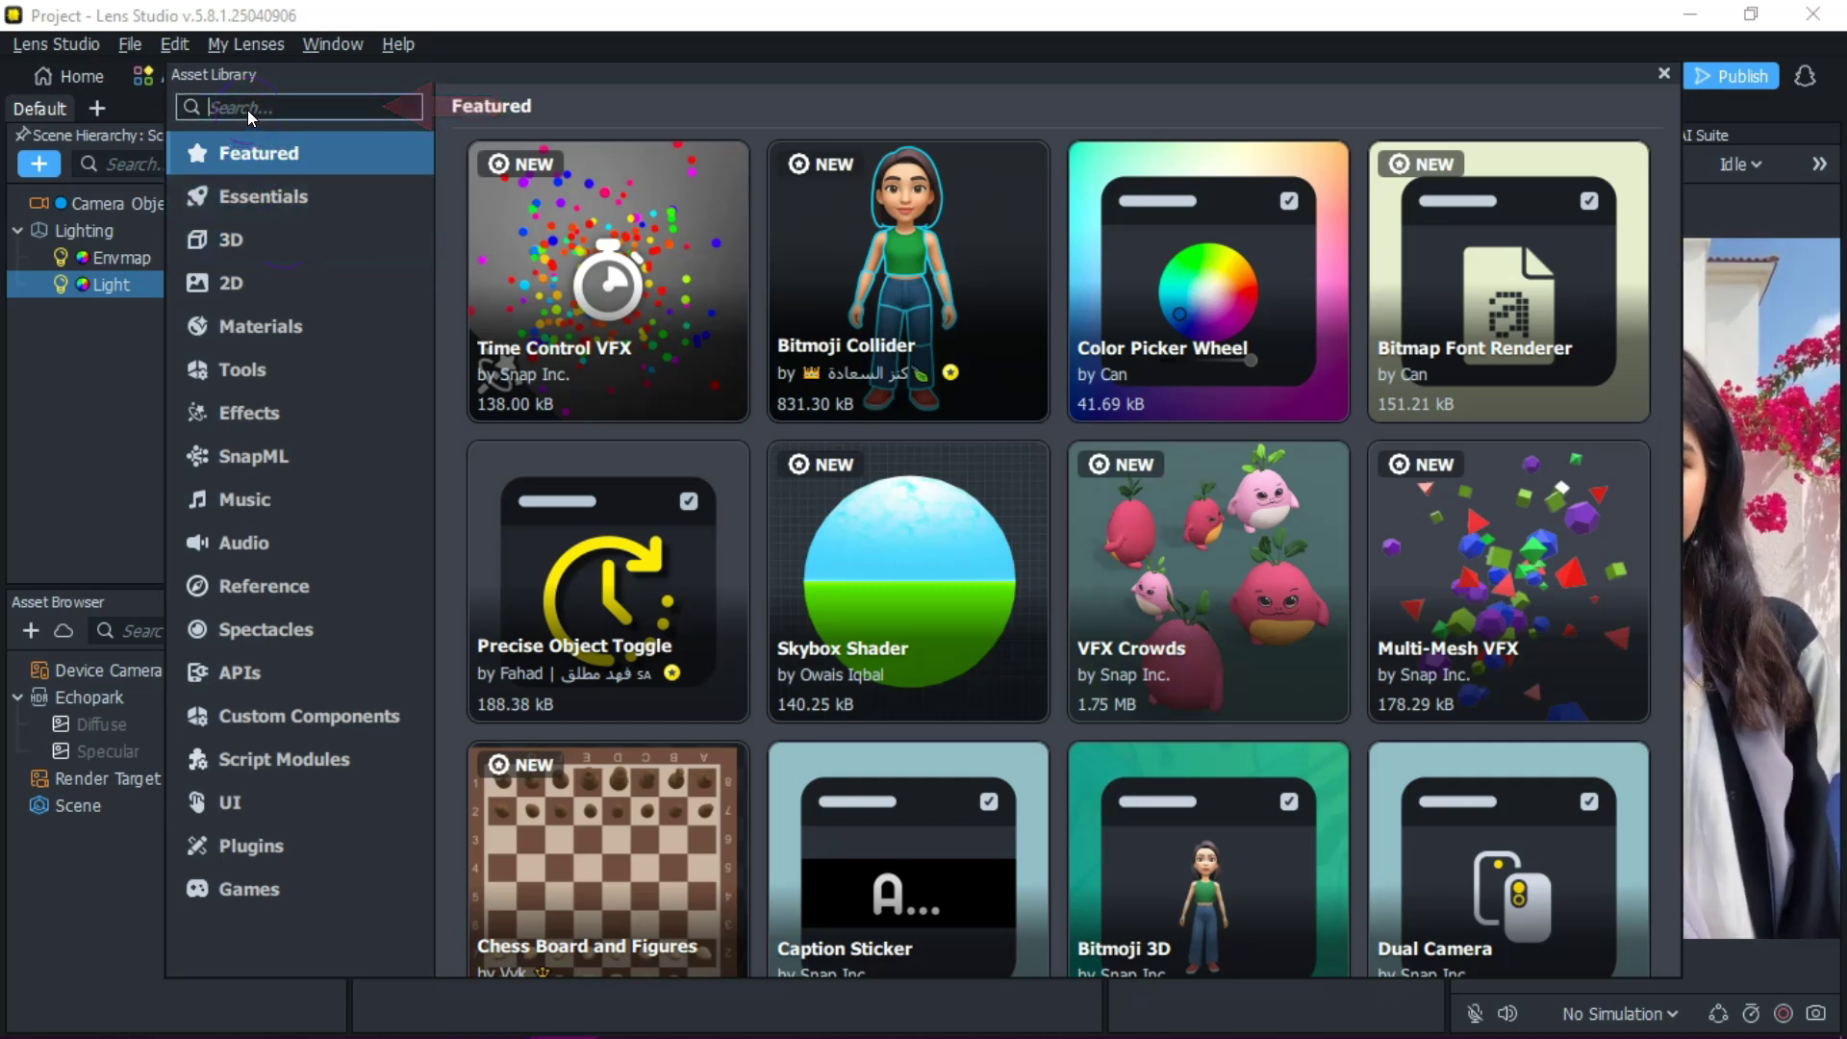
pyautogui.write('face distort')
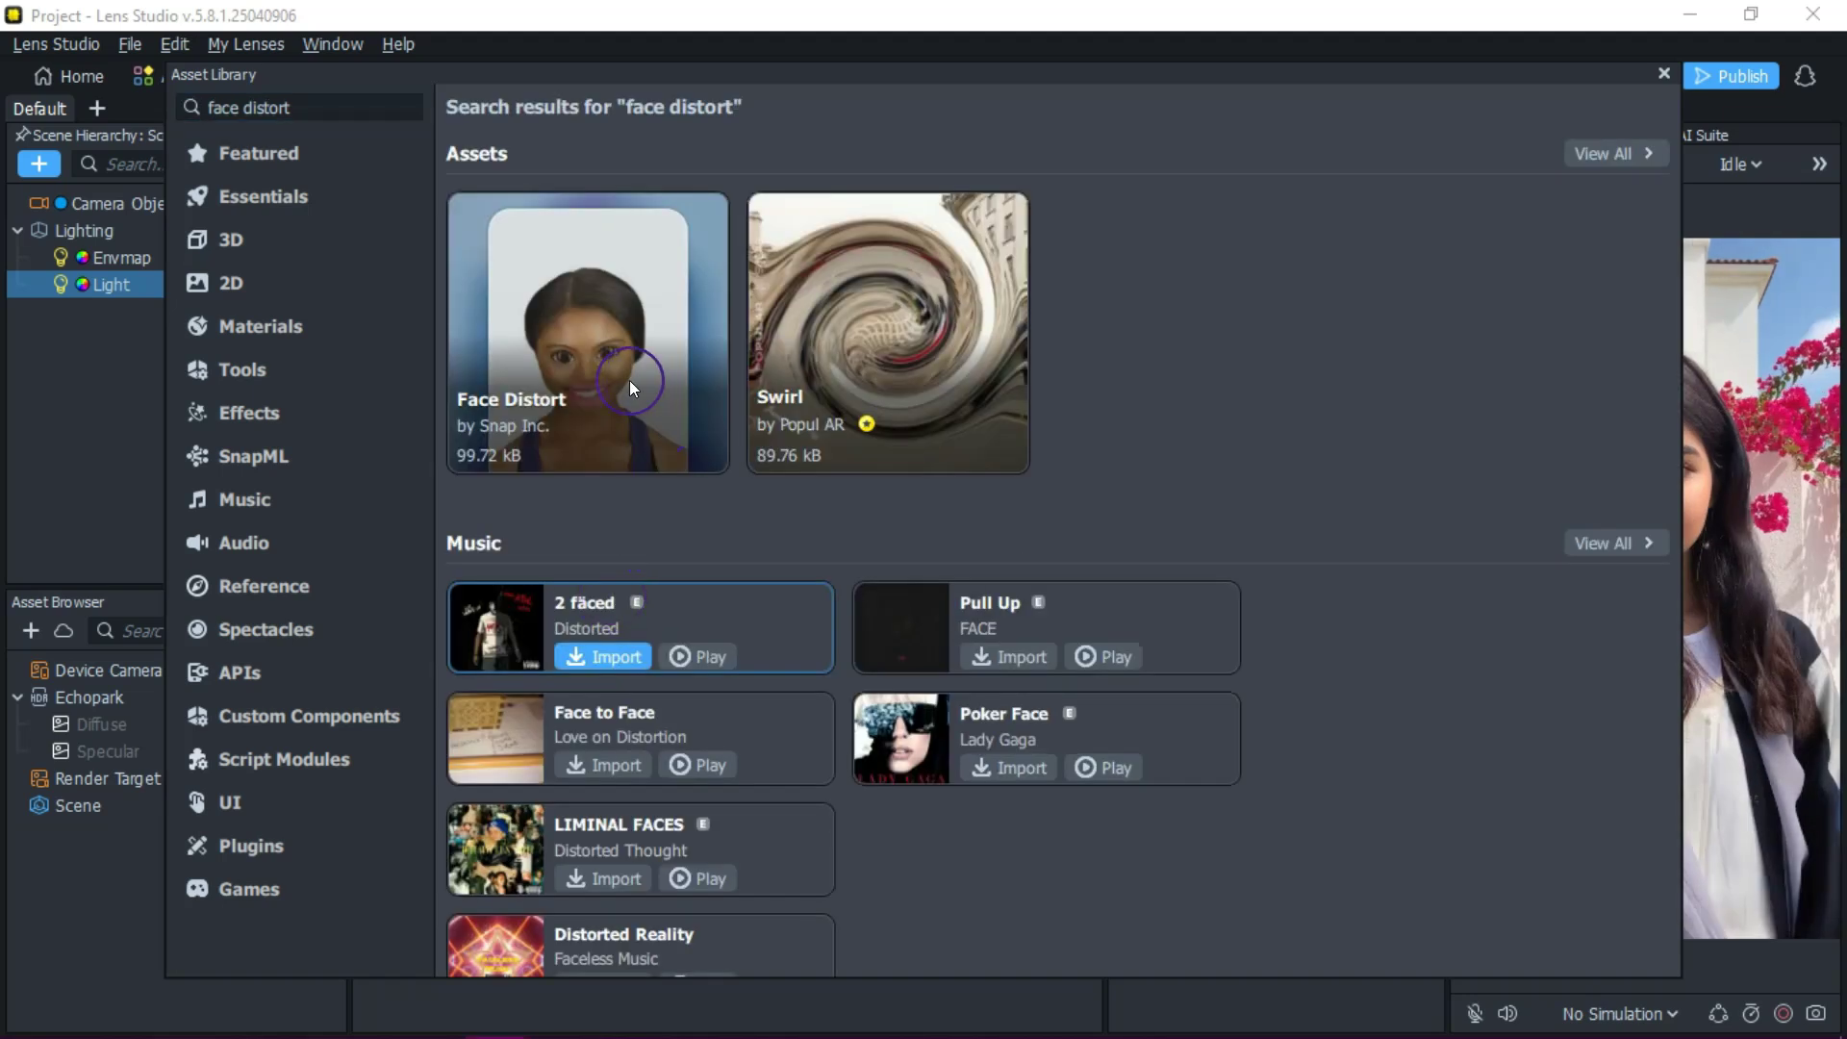
pyautogui.moveTo(622, 412)
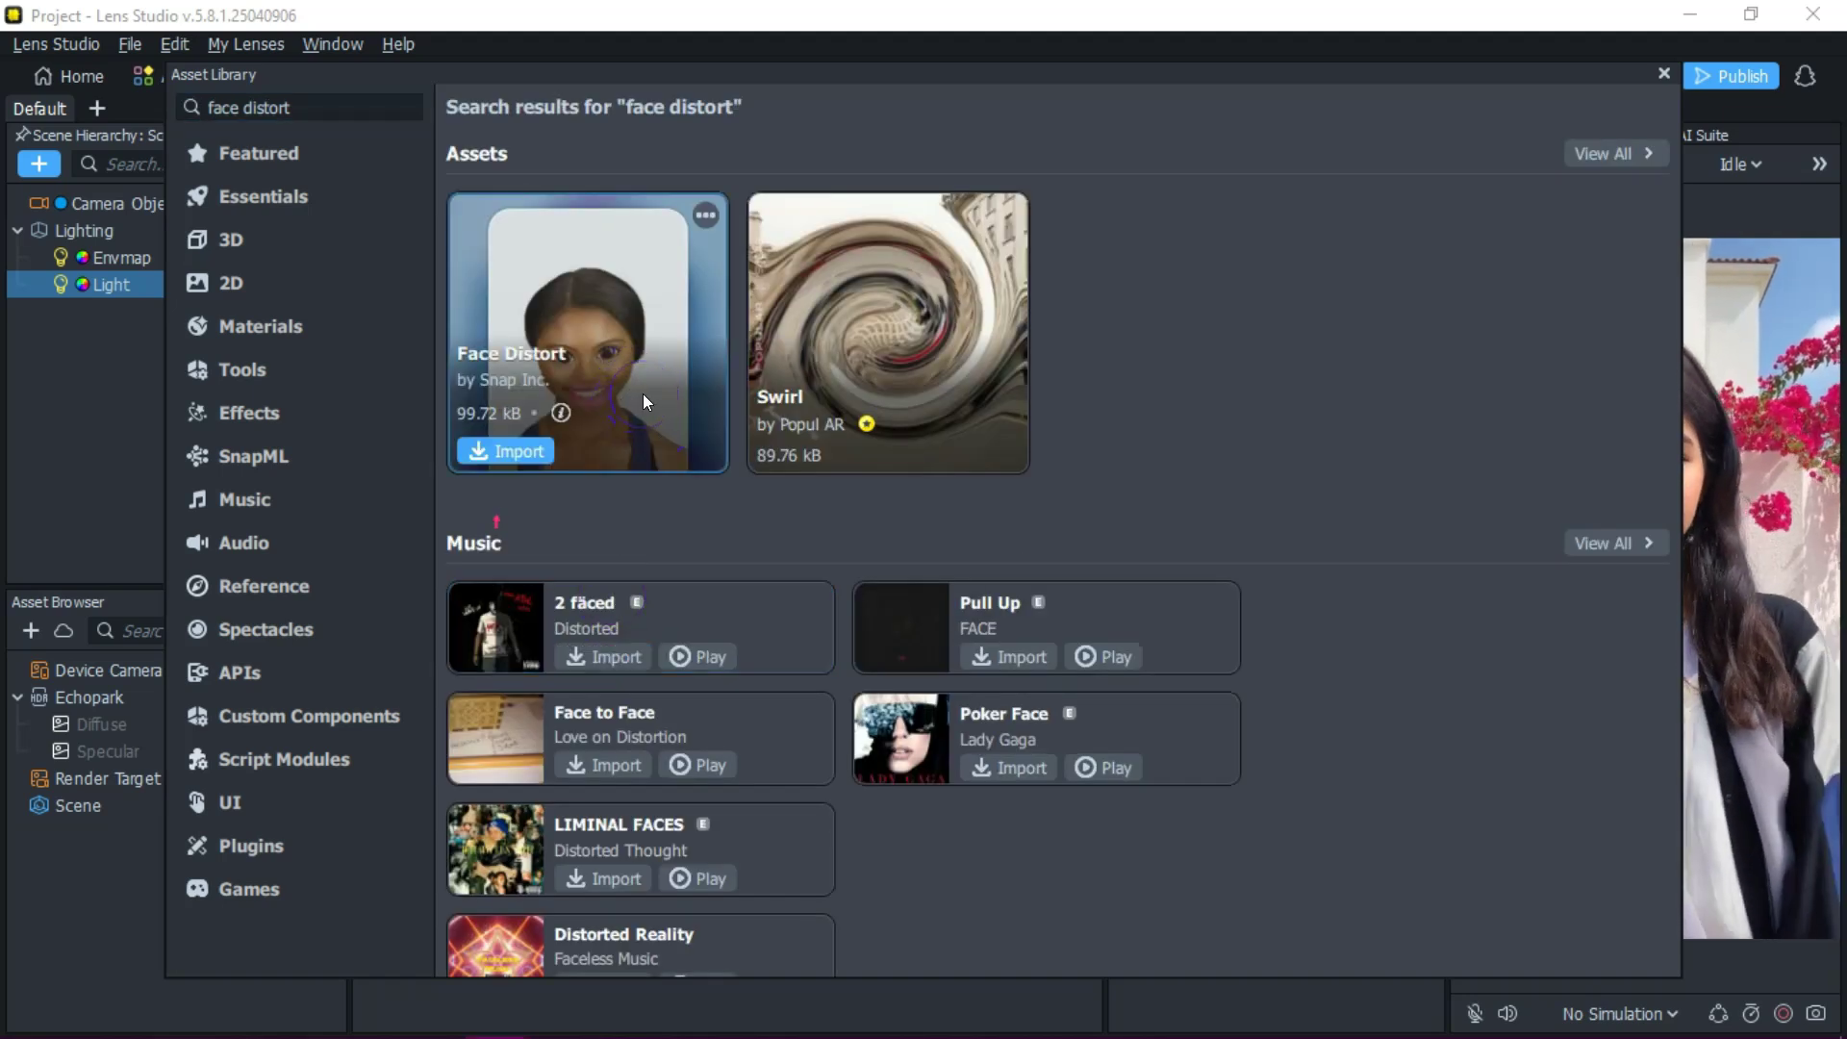
pyautogui.click(499, 452)
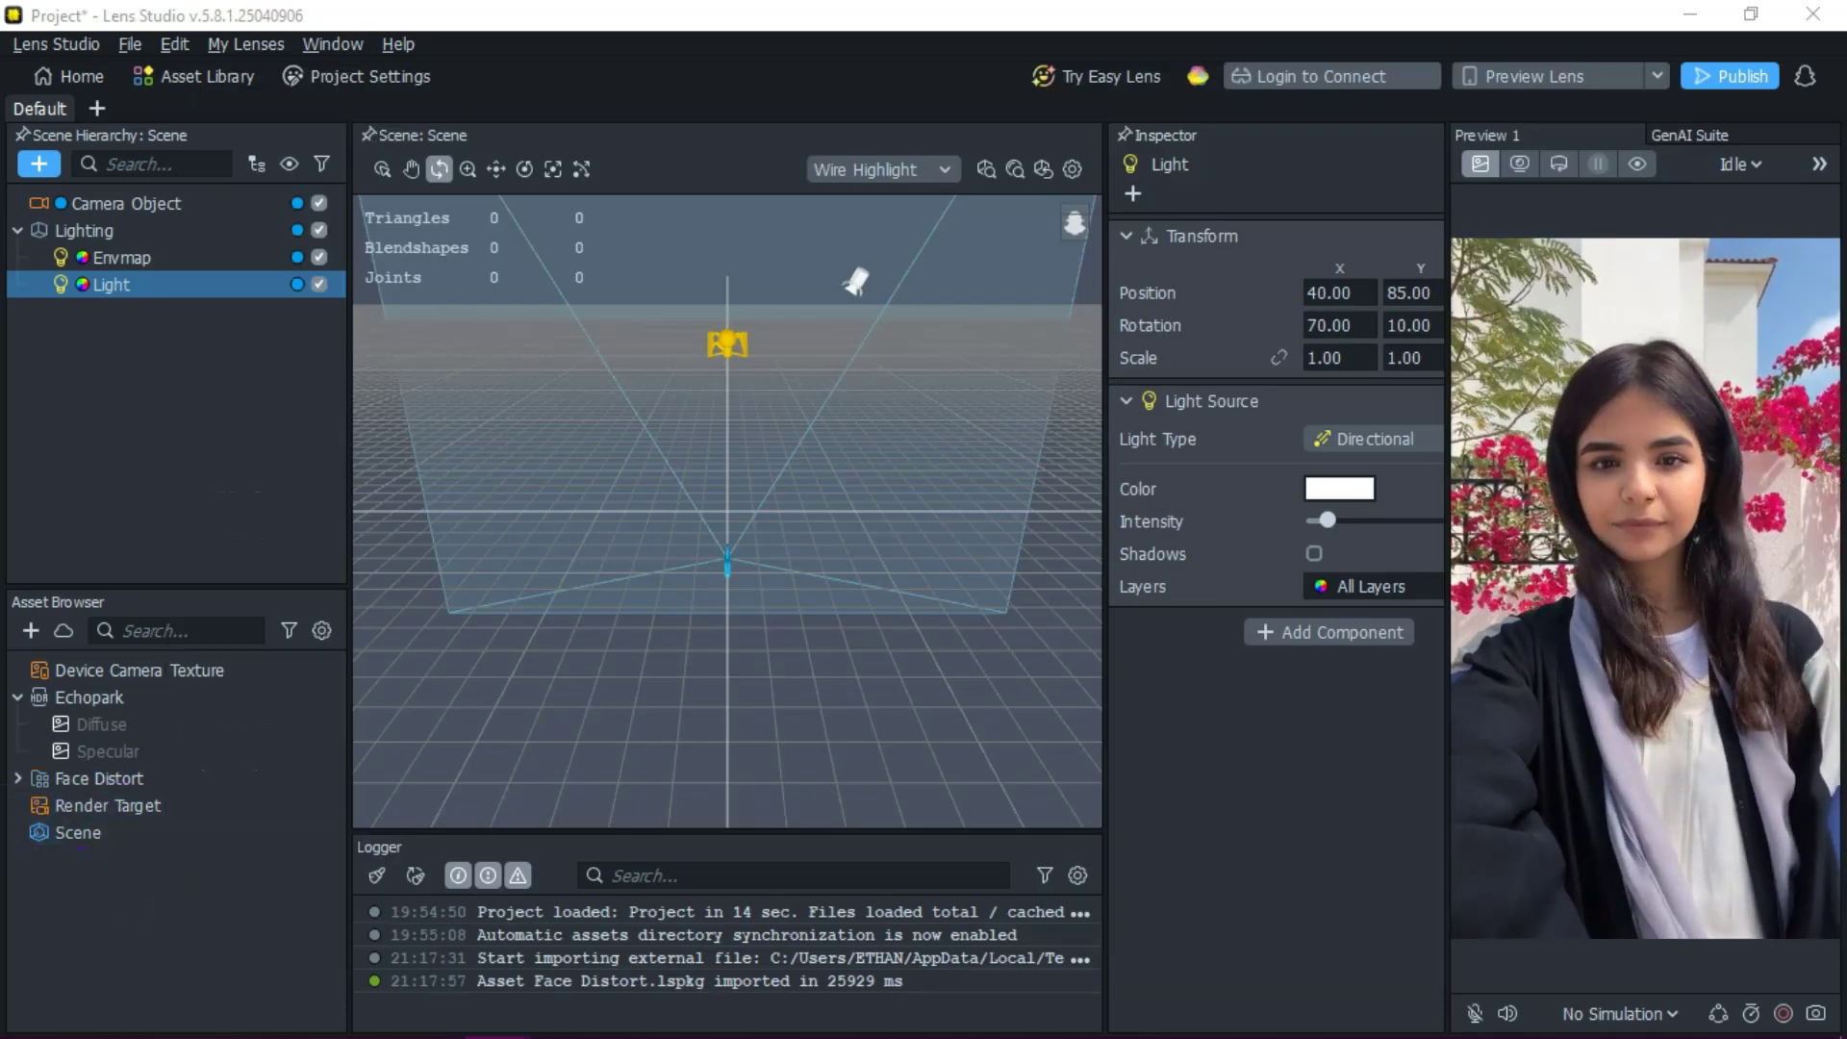
# Expand the imported Face Distort package and review its materials, shaders, textures and other assets
pyautogui.click(23, 777)
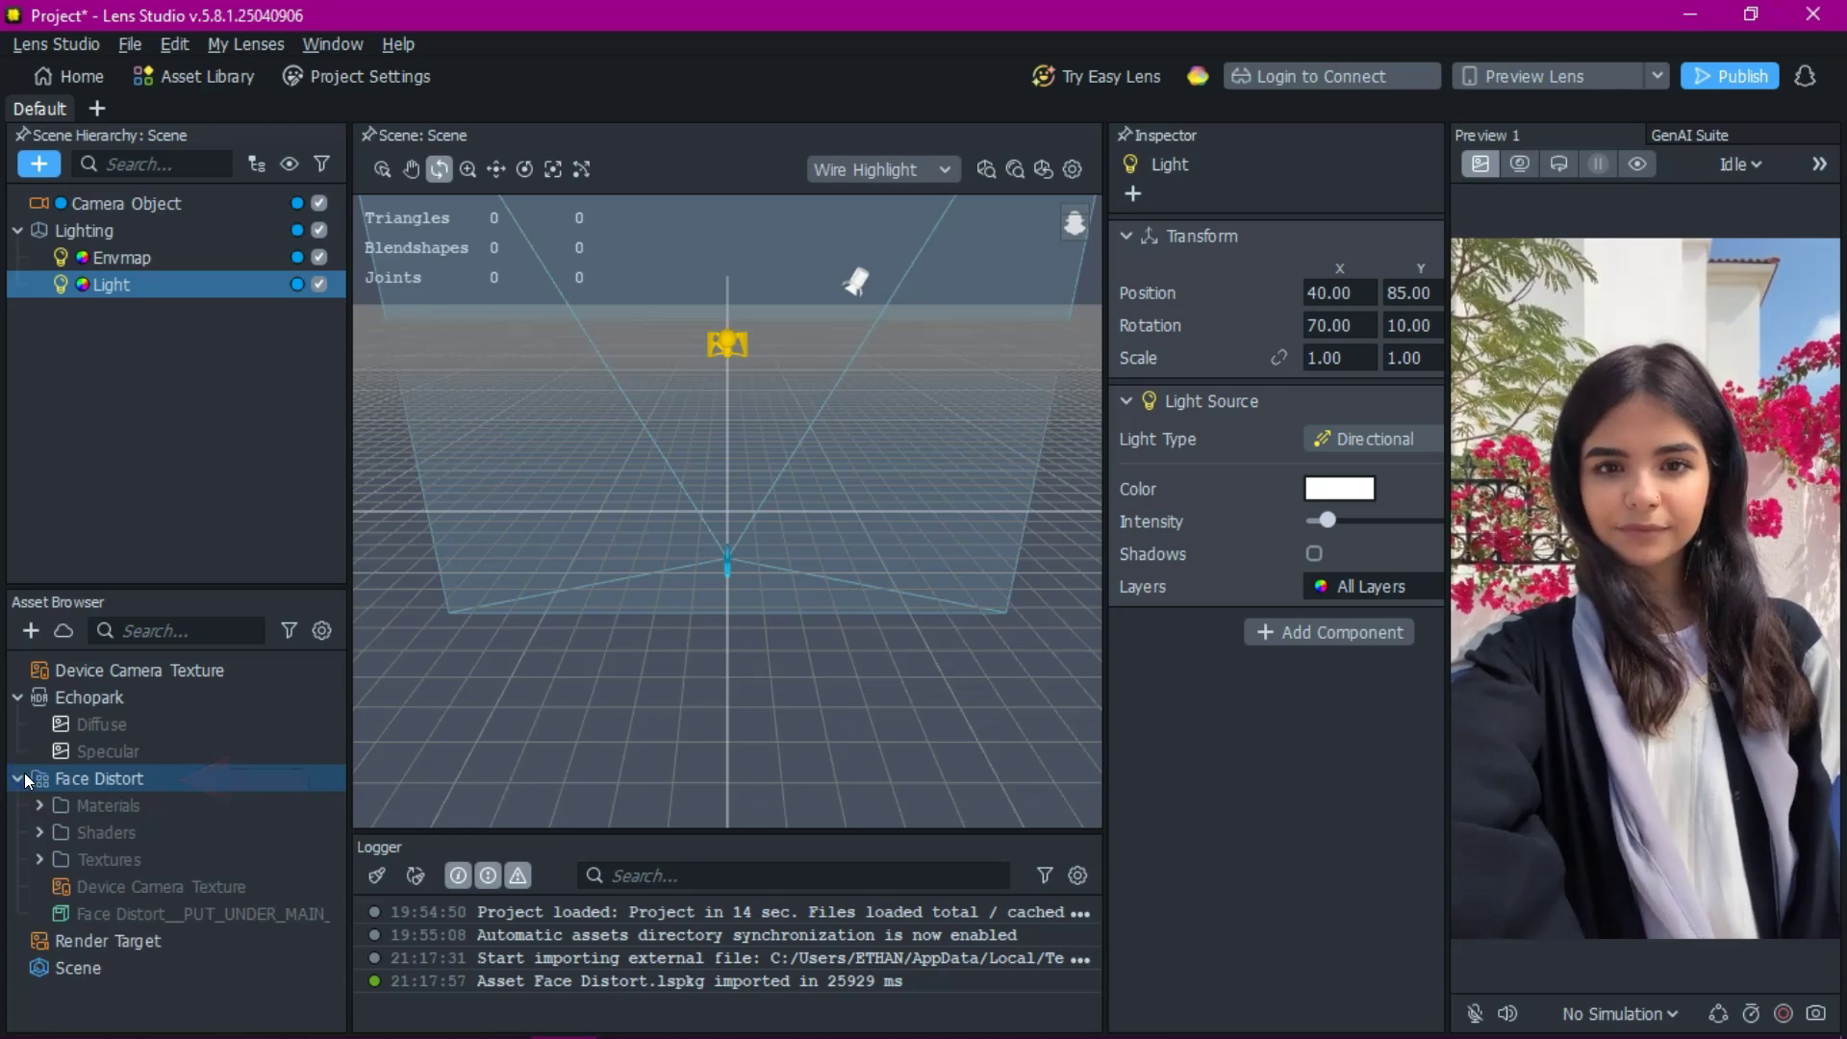
pyautogui.click(65, 835)
pyautogui.click(89, 858)
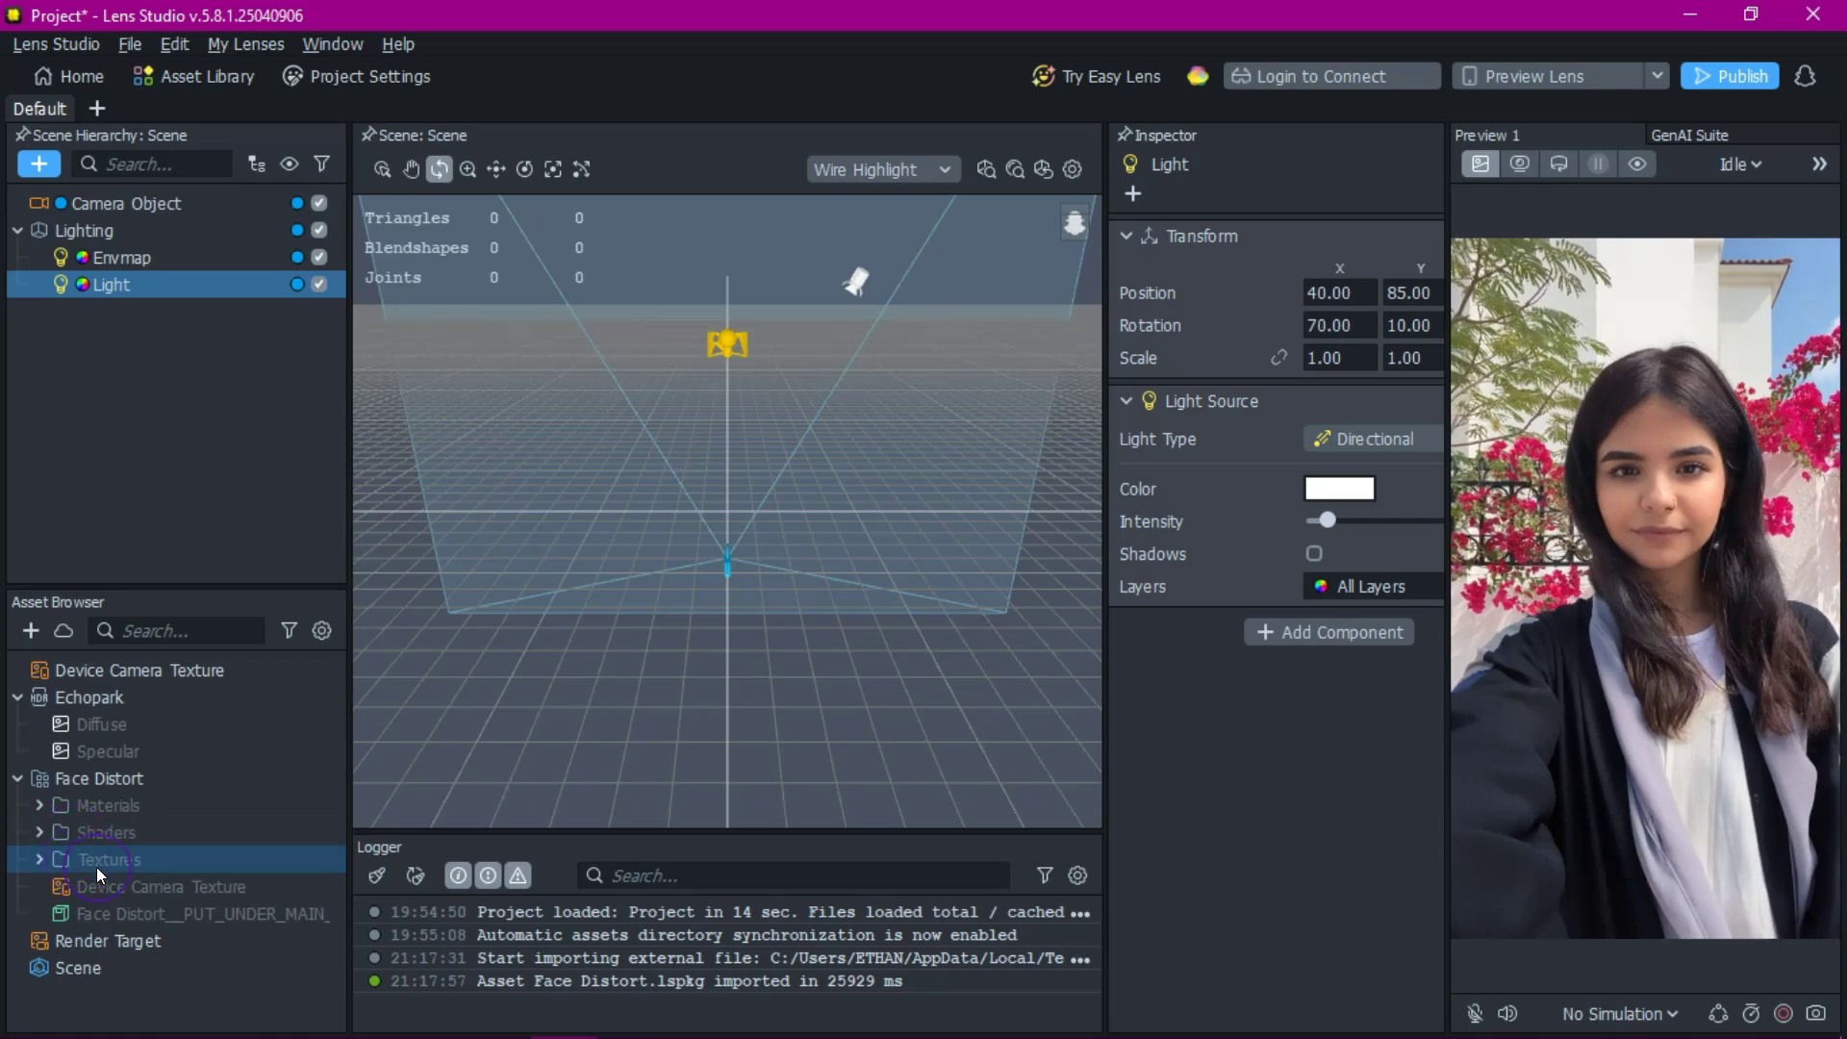
pyautogui.click(73, 883)
pyautogui.click(79, 860)
pyautogui.click(96, 831)
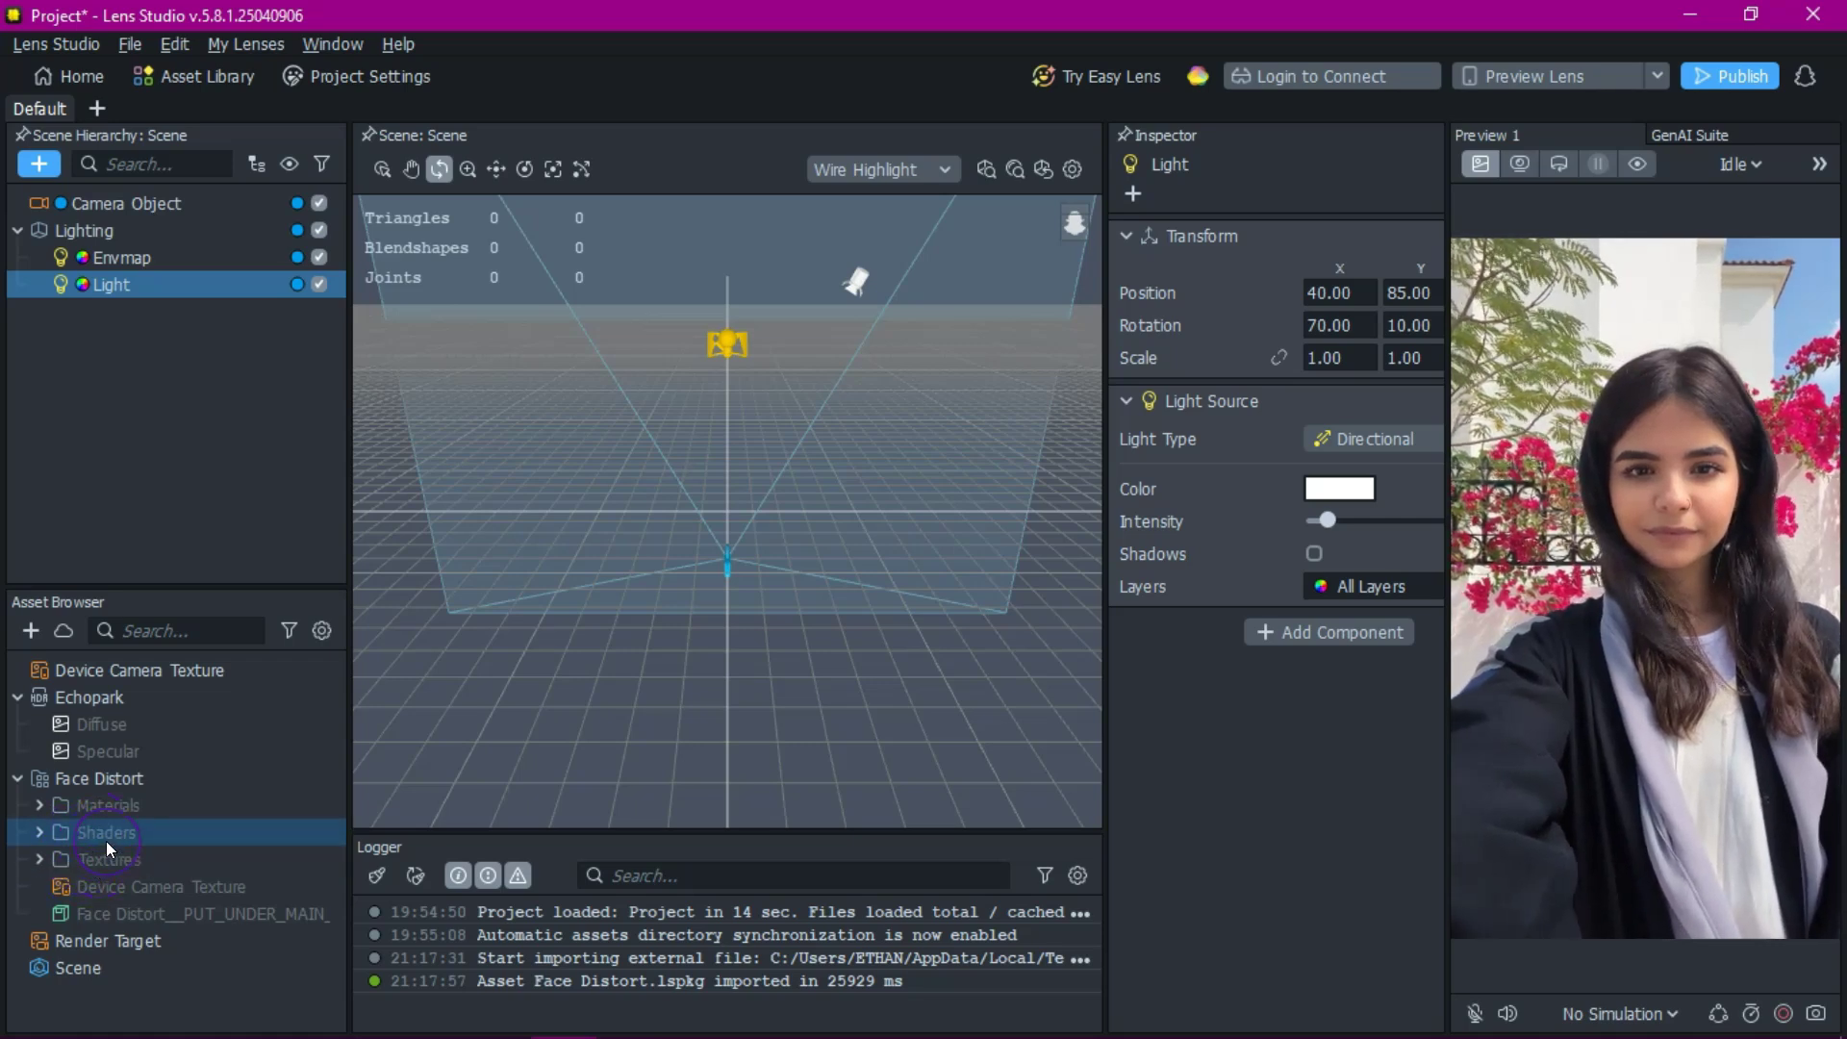
pyautogui.click(81, 886)
pyautogui.click(60, 905)
pyautogui.click(72, 940)
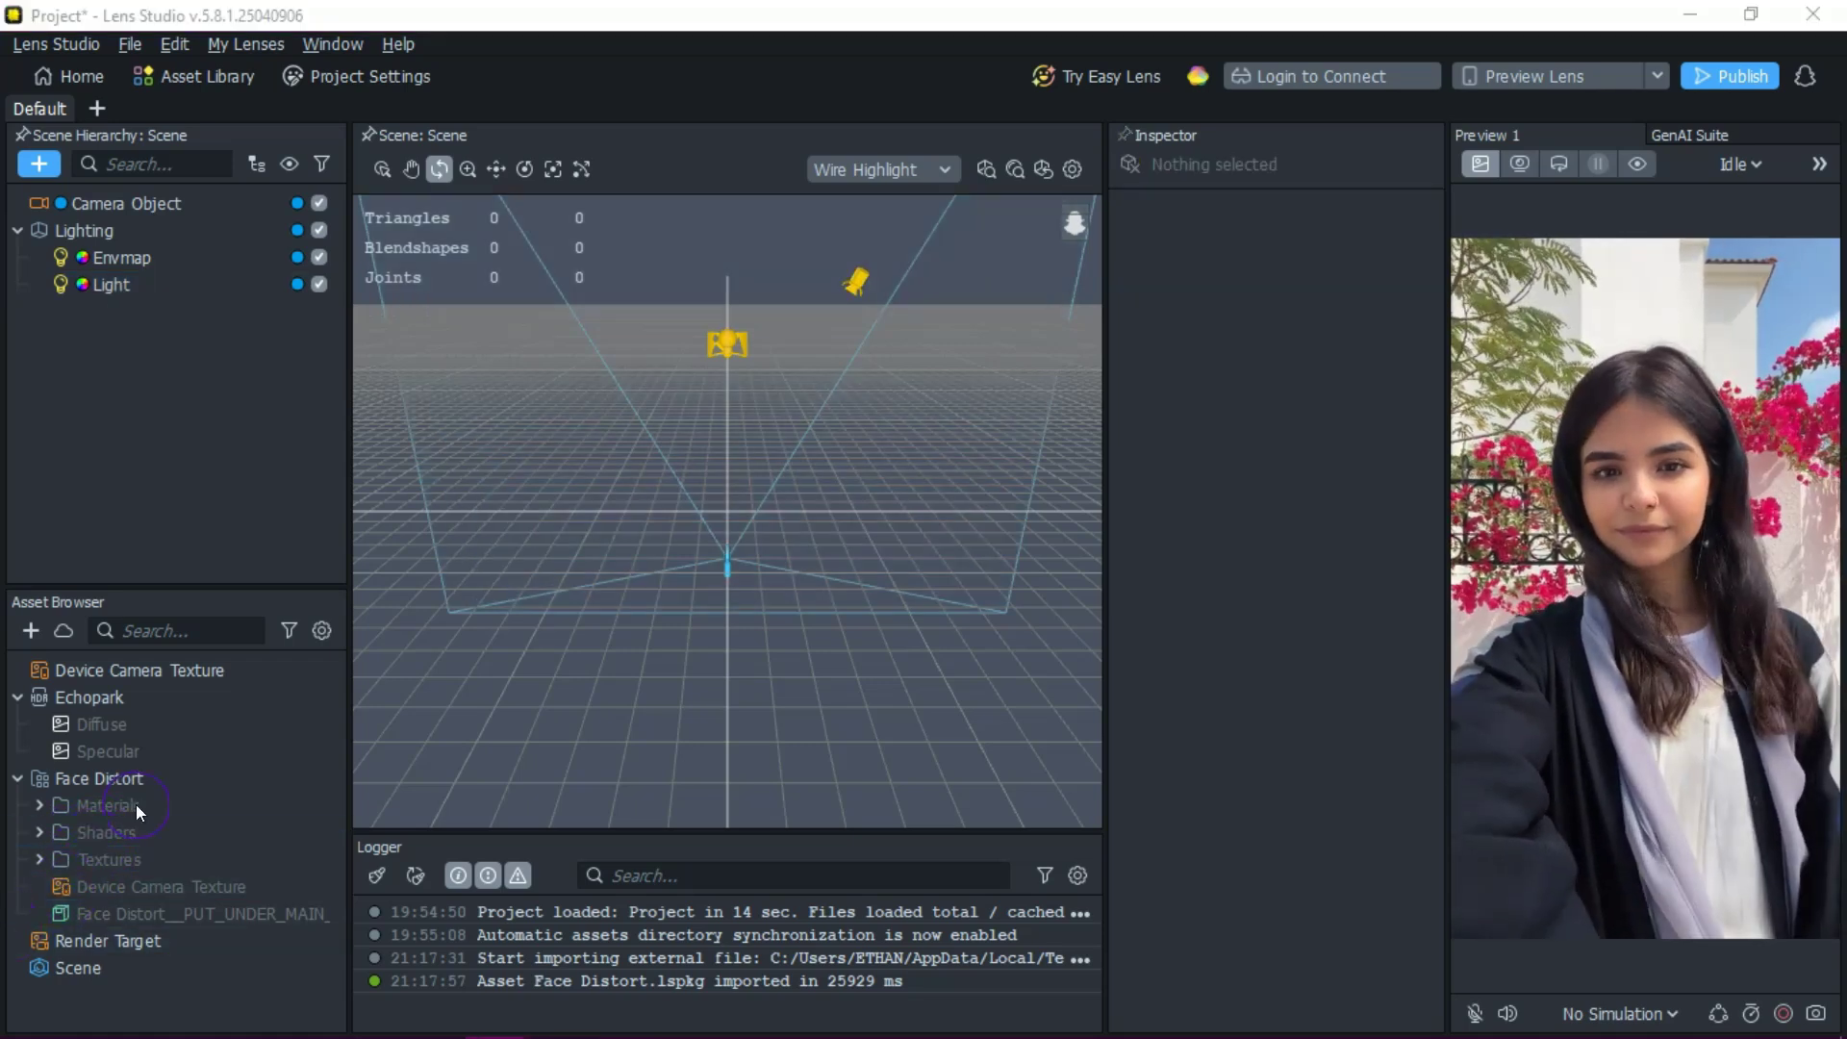
# Add the Face Distort "PUT_UNDER_MAIN_CAM" prefab to the scene as a child of Camera Object
pyautogui.click(214, 967)
pyautogui.click(206, 933)
pyautogui.click(222, 913)
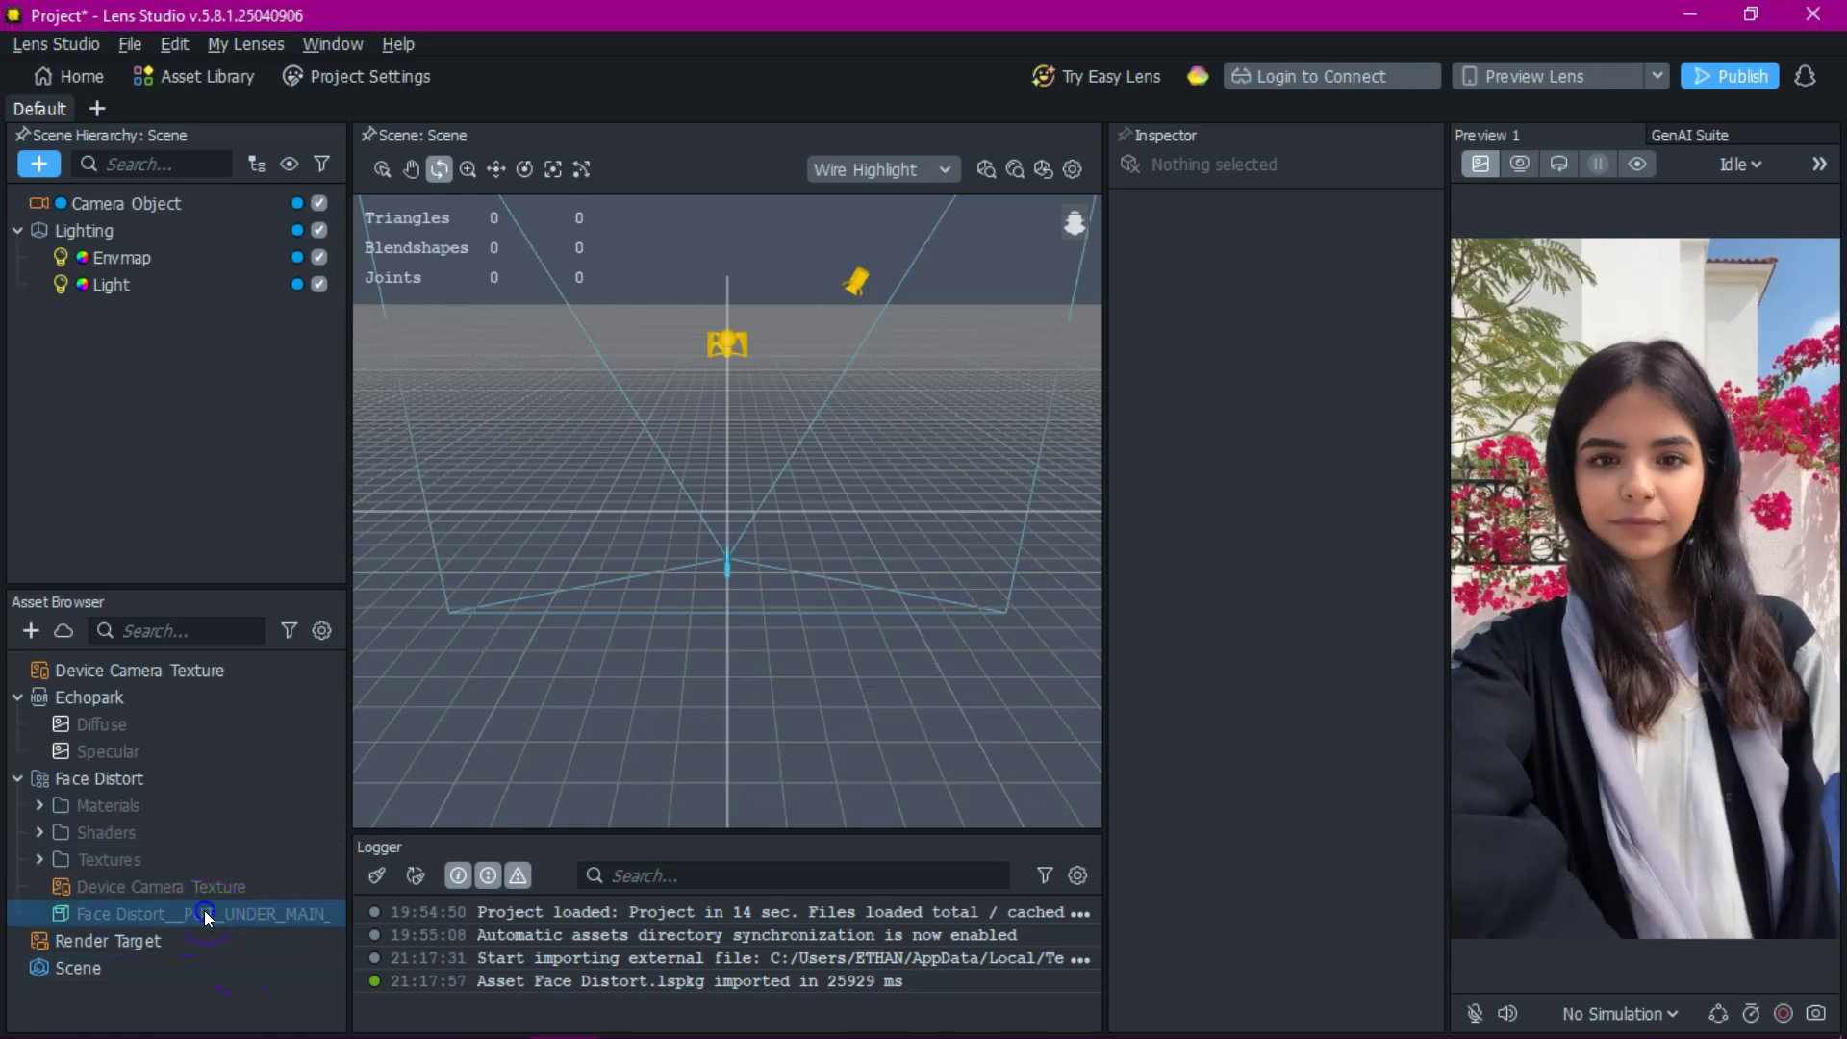
pyautogui.click(208, 602)
pyautogui.click(158, 258)
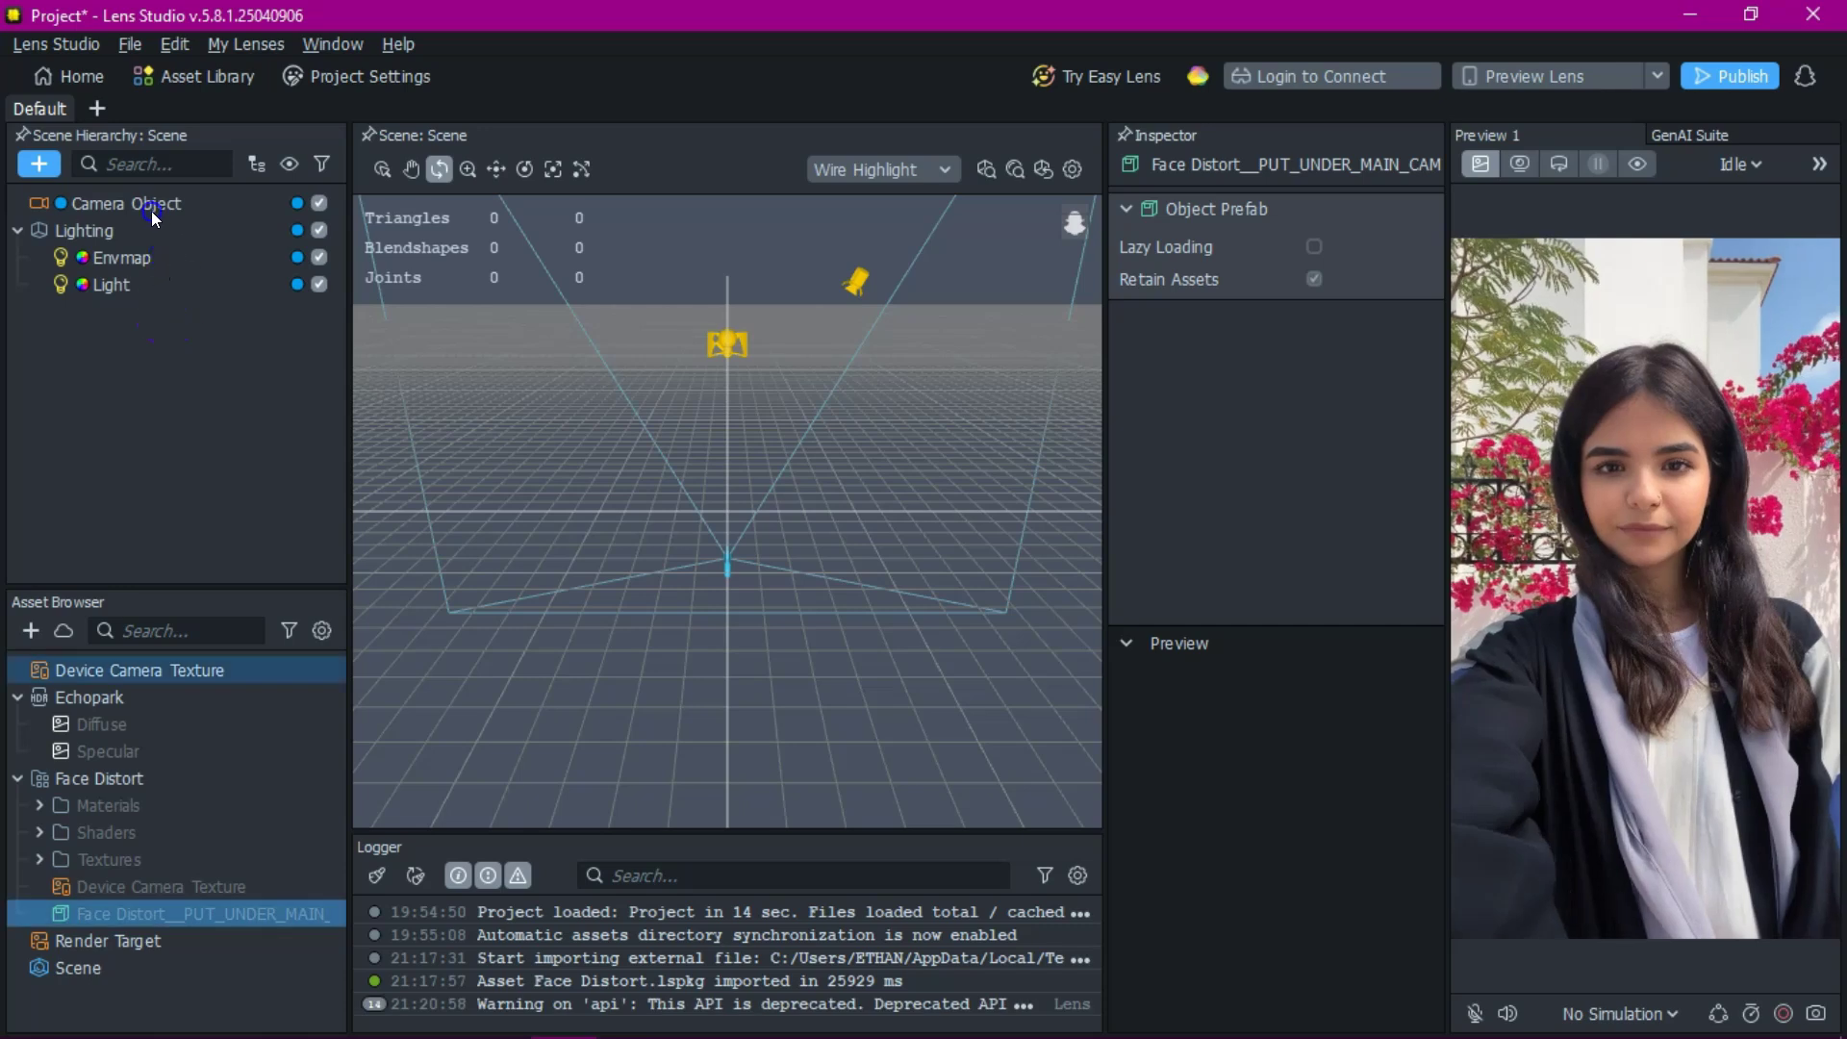
pyautogui.click(152, 208)
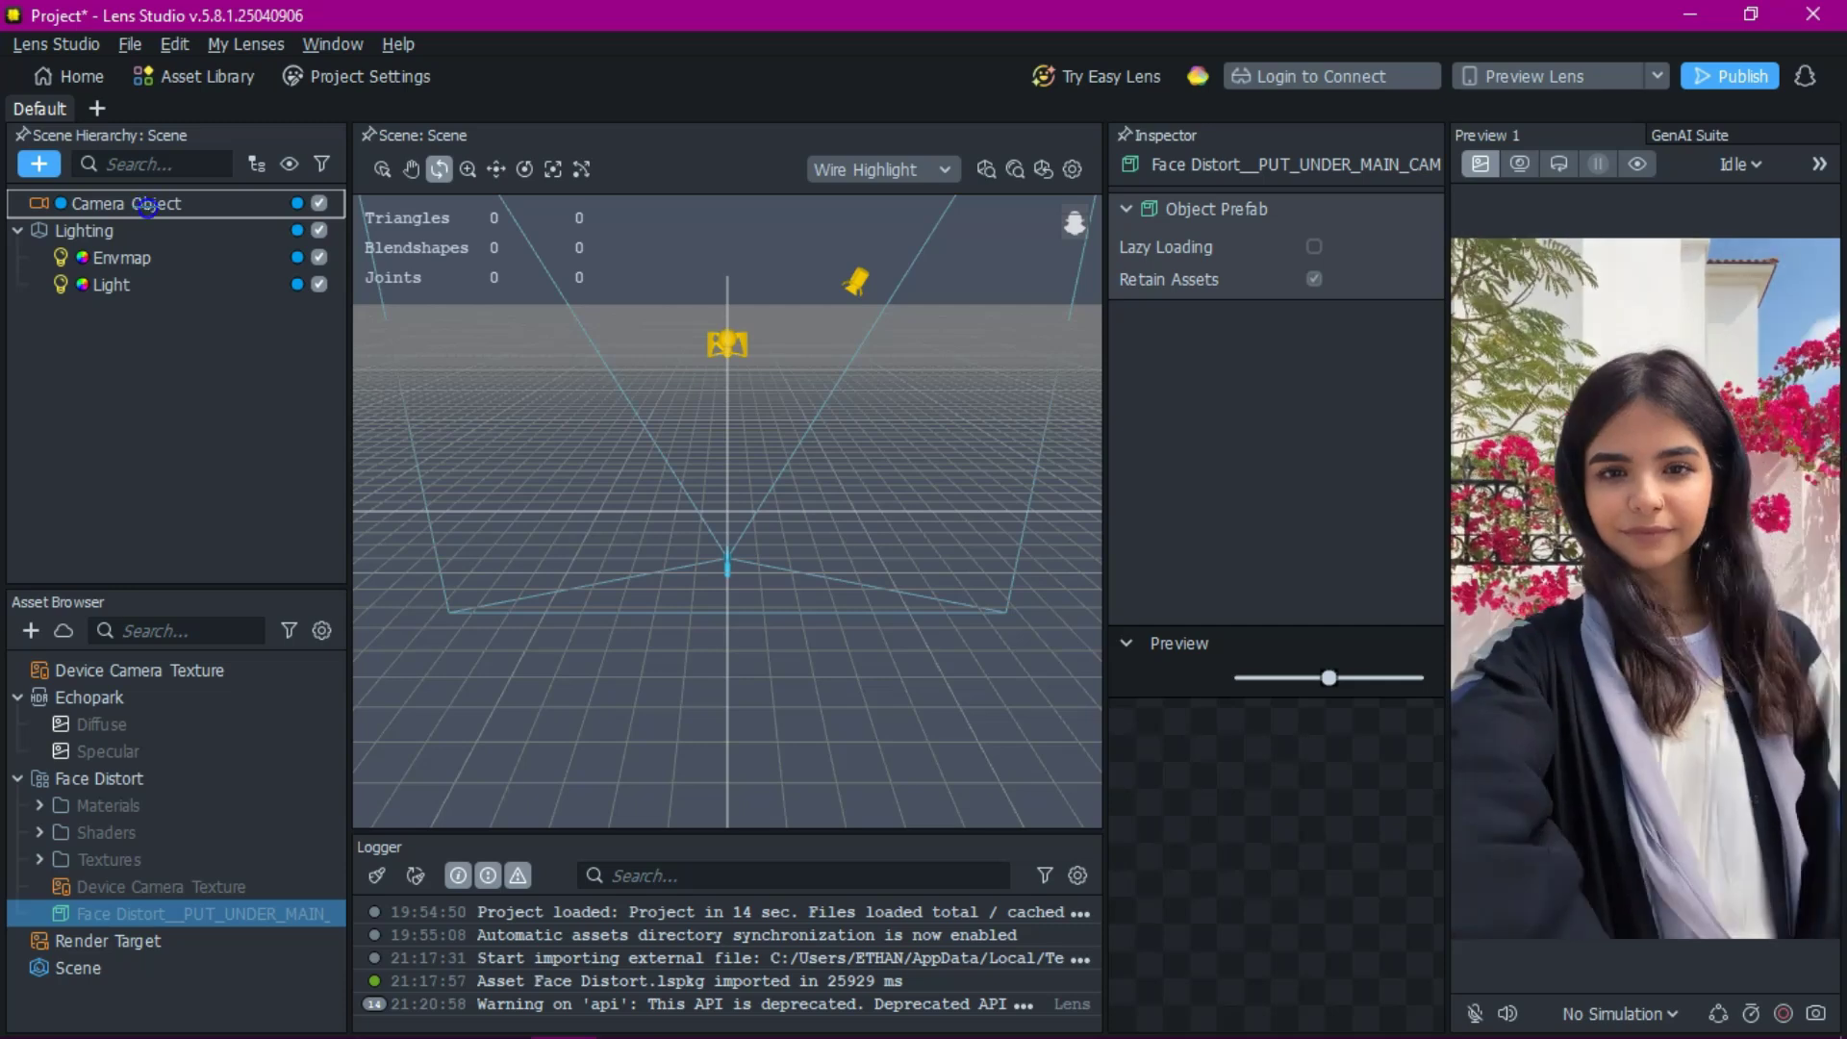
pyautogui.moveTo(148, 210); pyautogui.dragTo(148, 210)
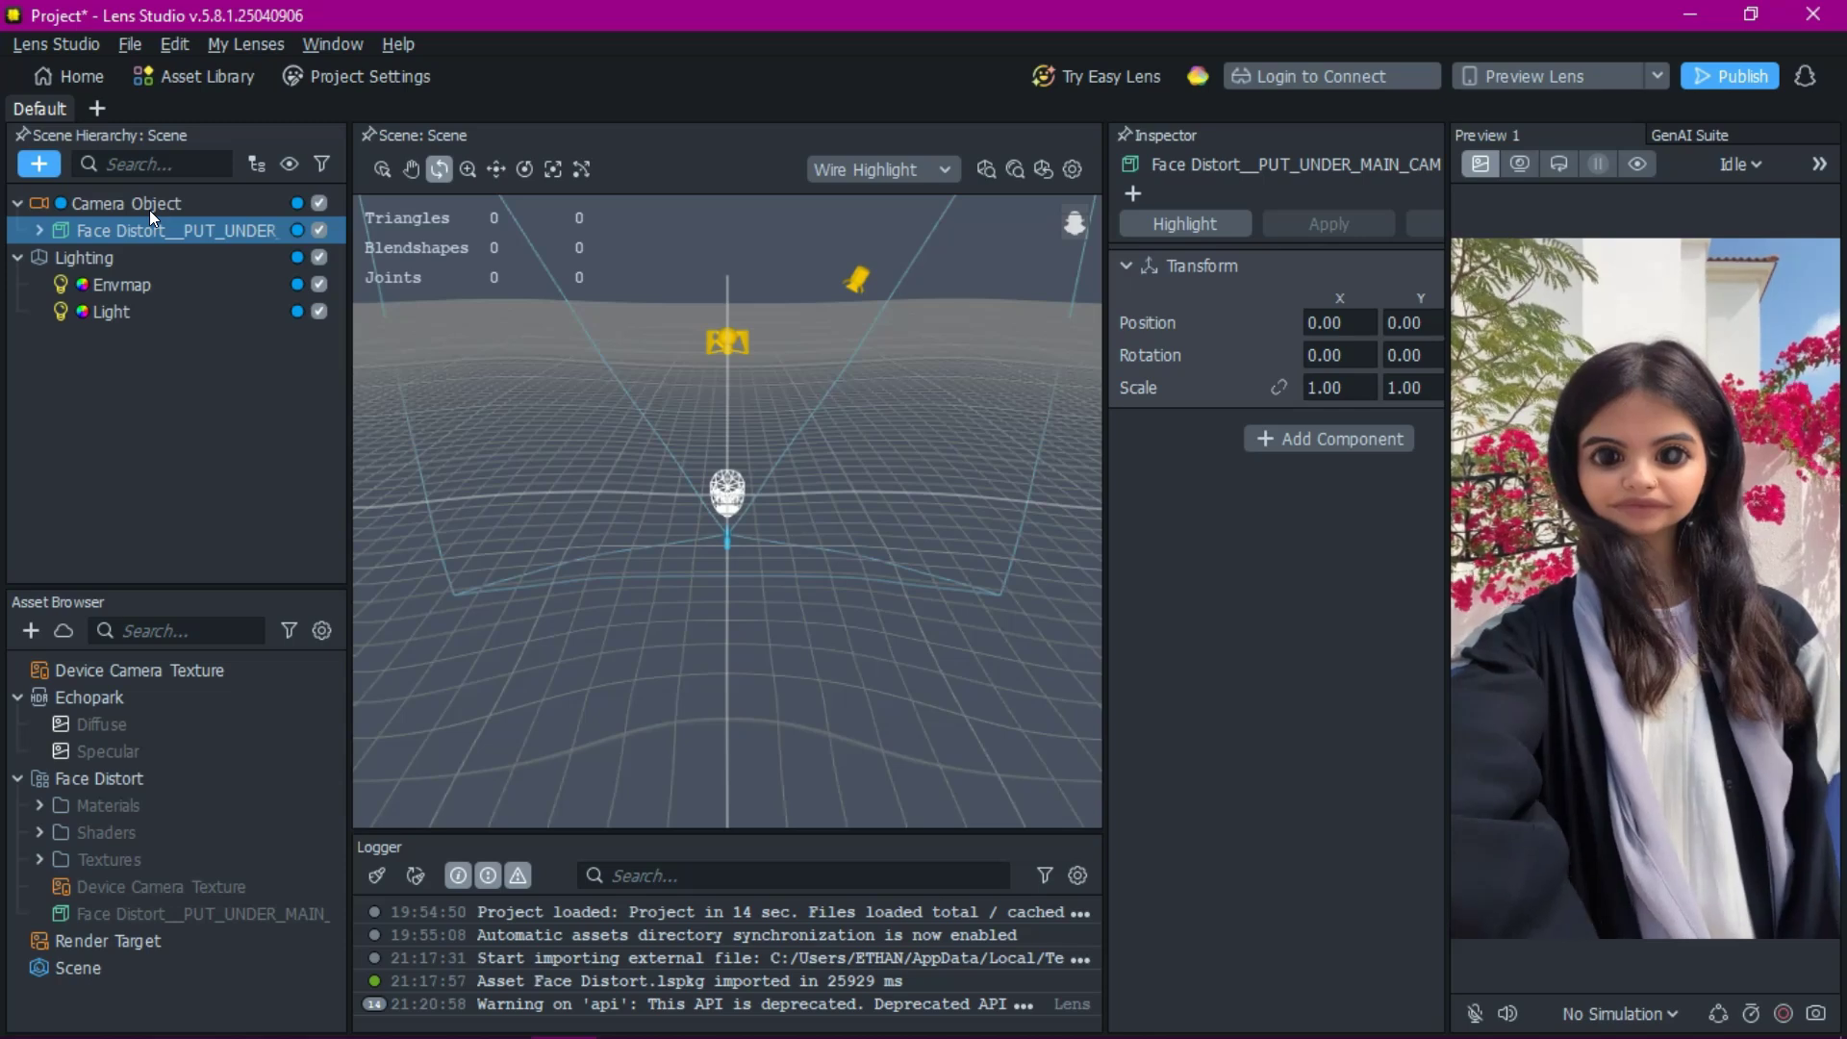
pyautogui.click(144, 223)
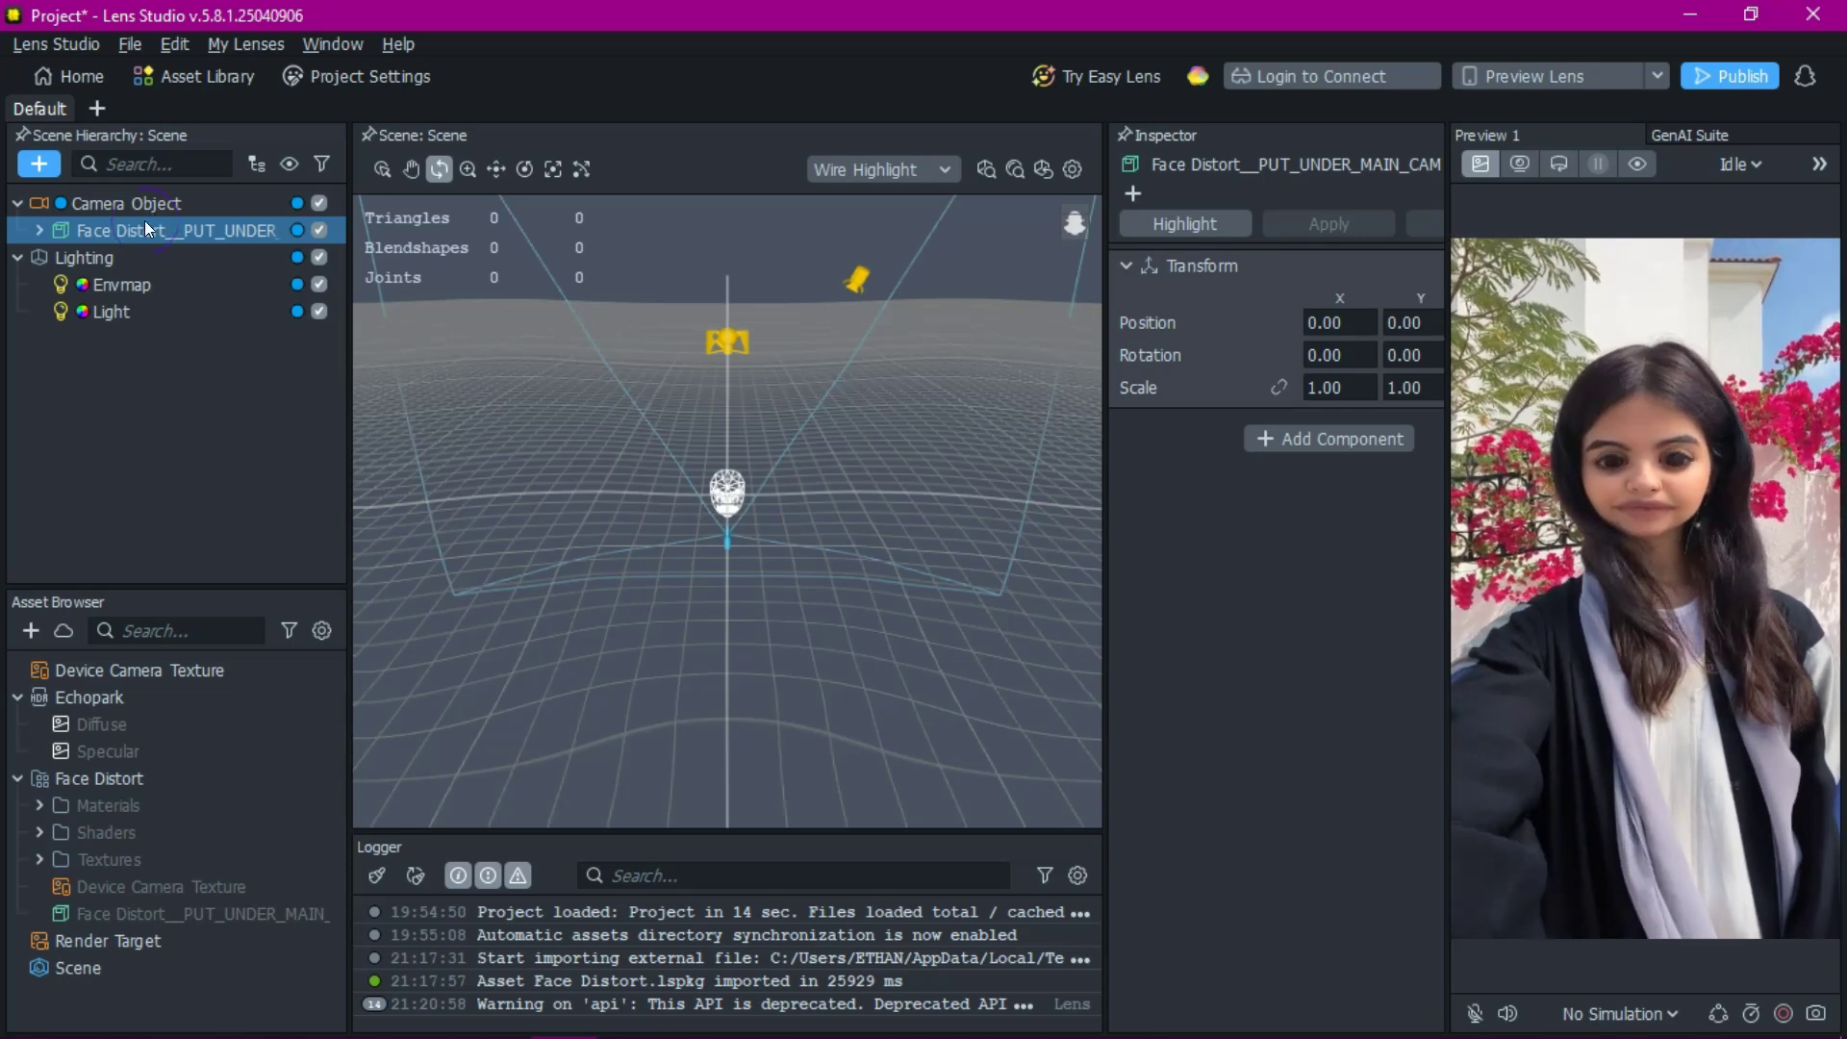
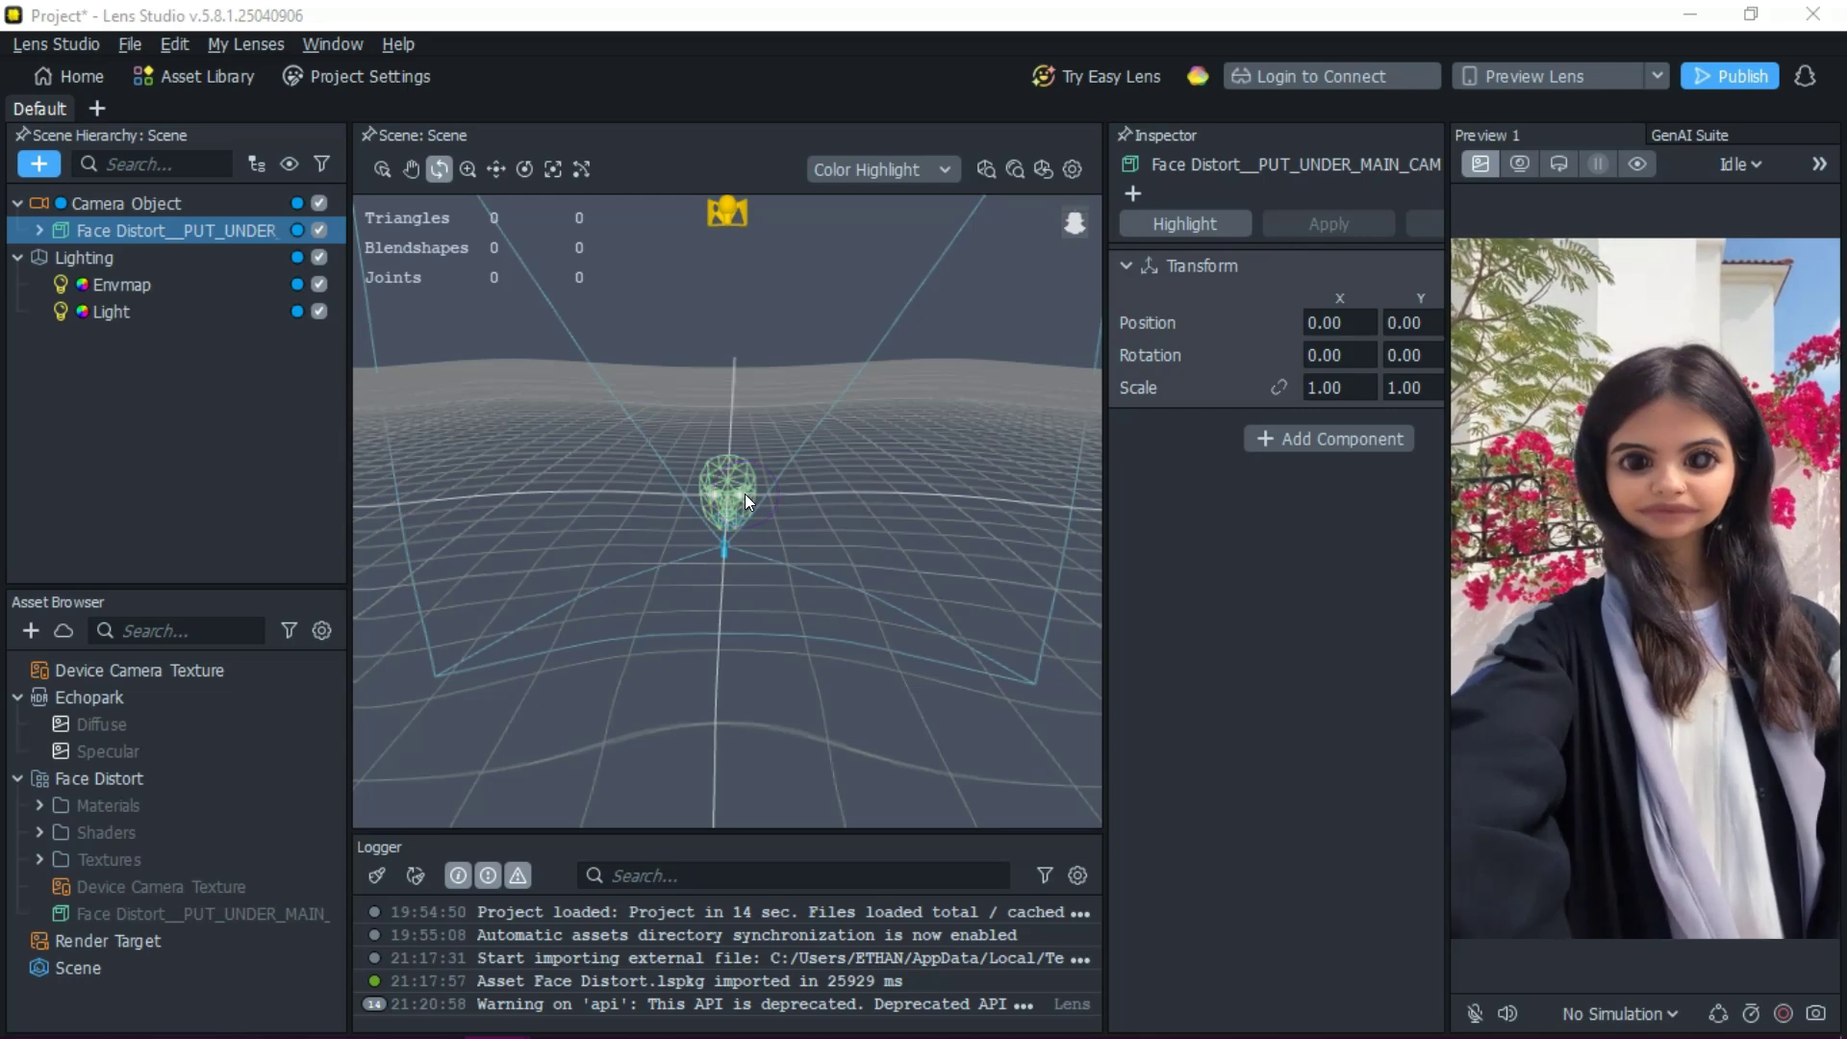
# Expand the Face Distort object under Camera Object in the scene hierarchy to reveal its child effects
pyautogui.moveTo(744, 494)
pyautogui.mouseDown()
pyautogui.moveTo(669, 504)
pyautogui.moveTo(788, 498)
pyautogui.moveTo(748, 464)
pyautogui.moveTo(749, 483)
pyautogui.mouseUp()
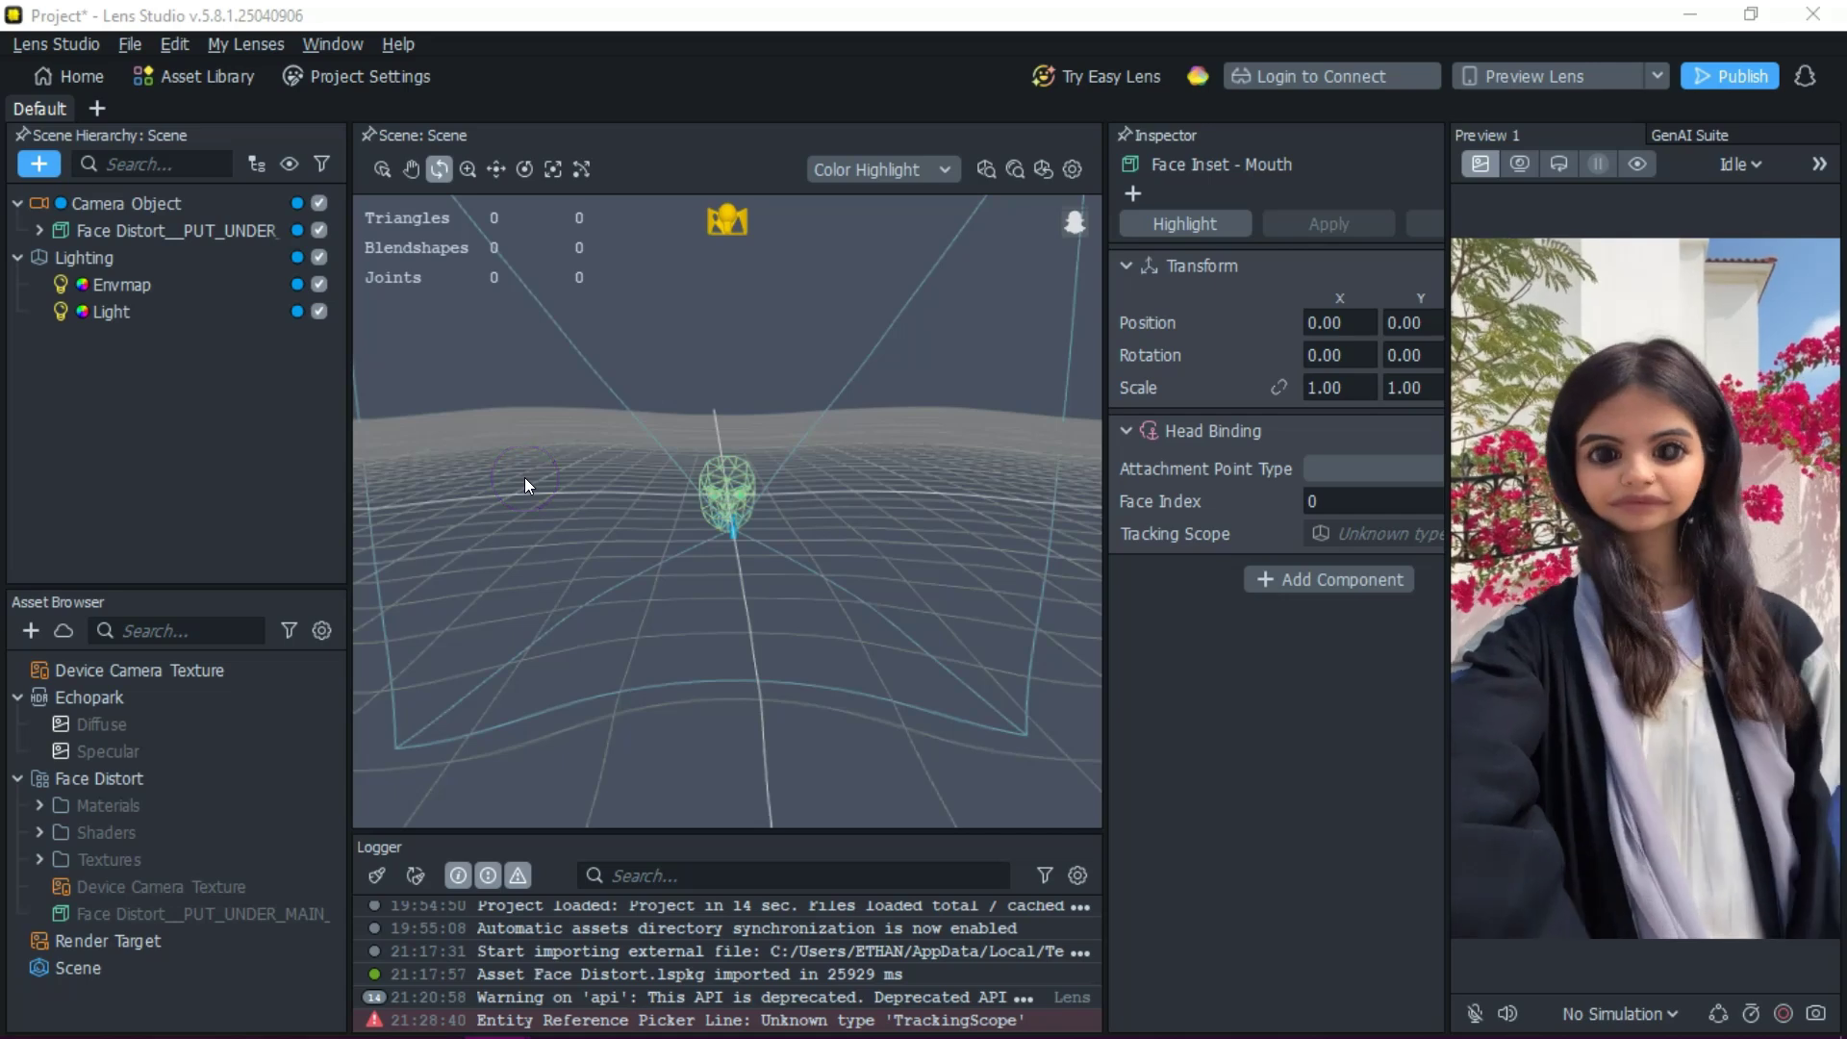
pyautogui.click(132, 164)
pyautogui.click(112, 231)
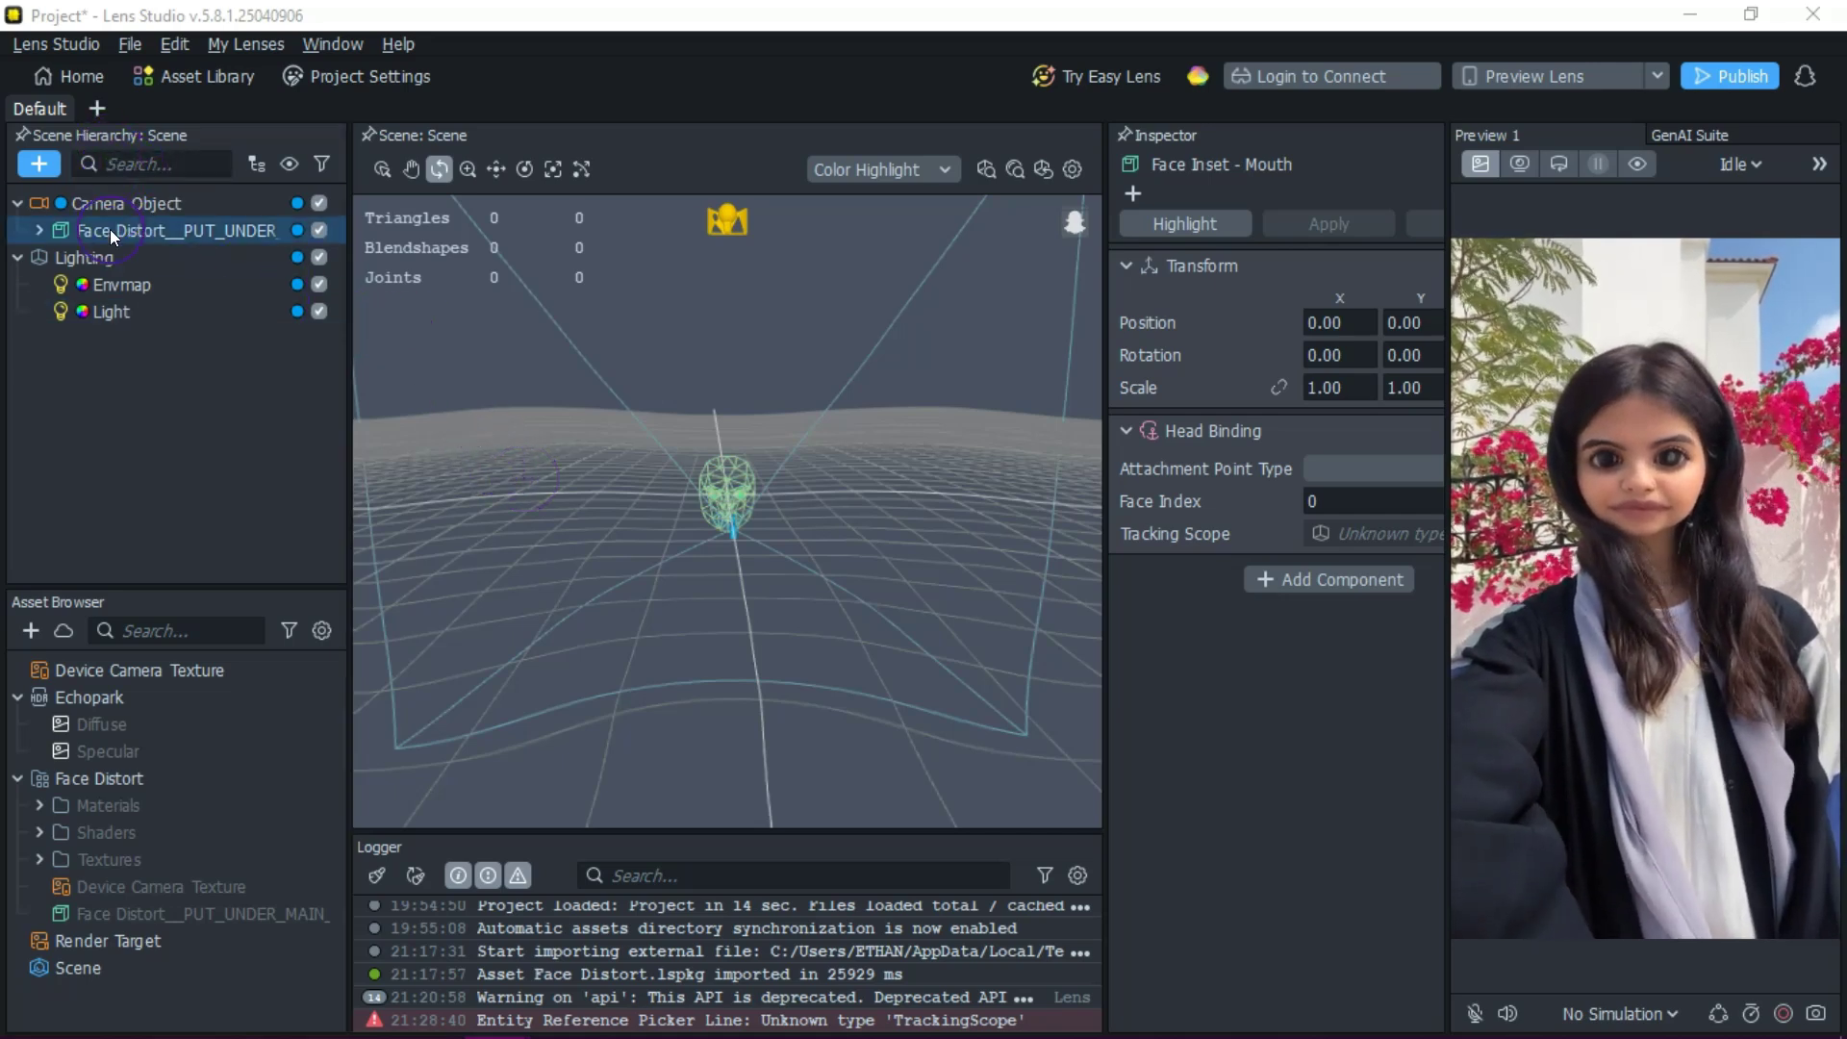
pyautogui.click(38, 230)
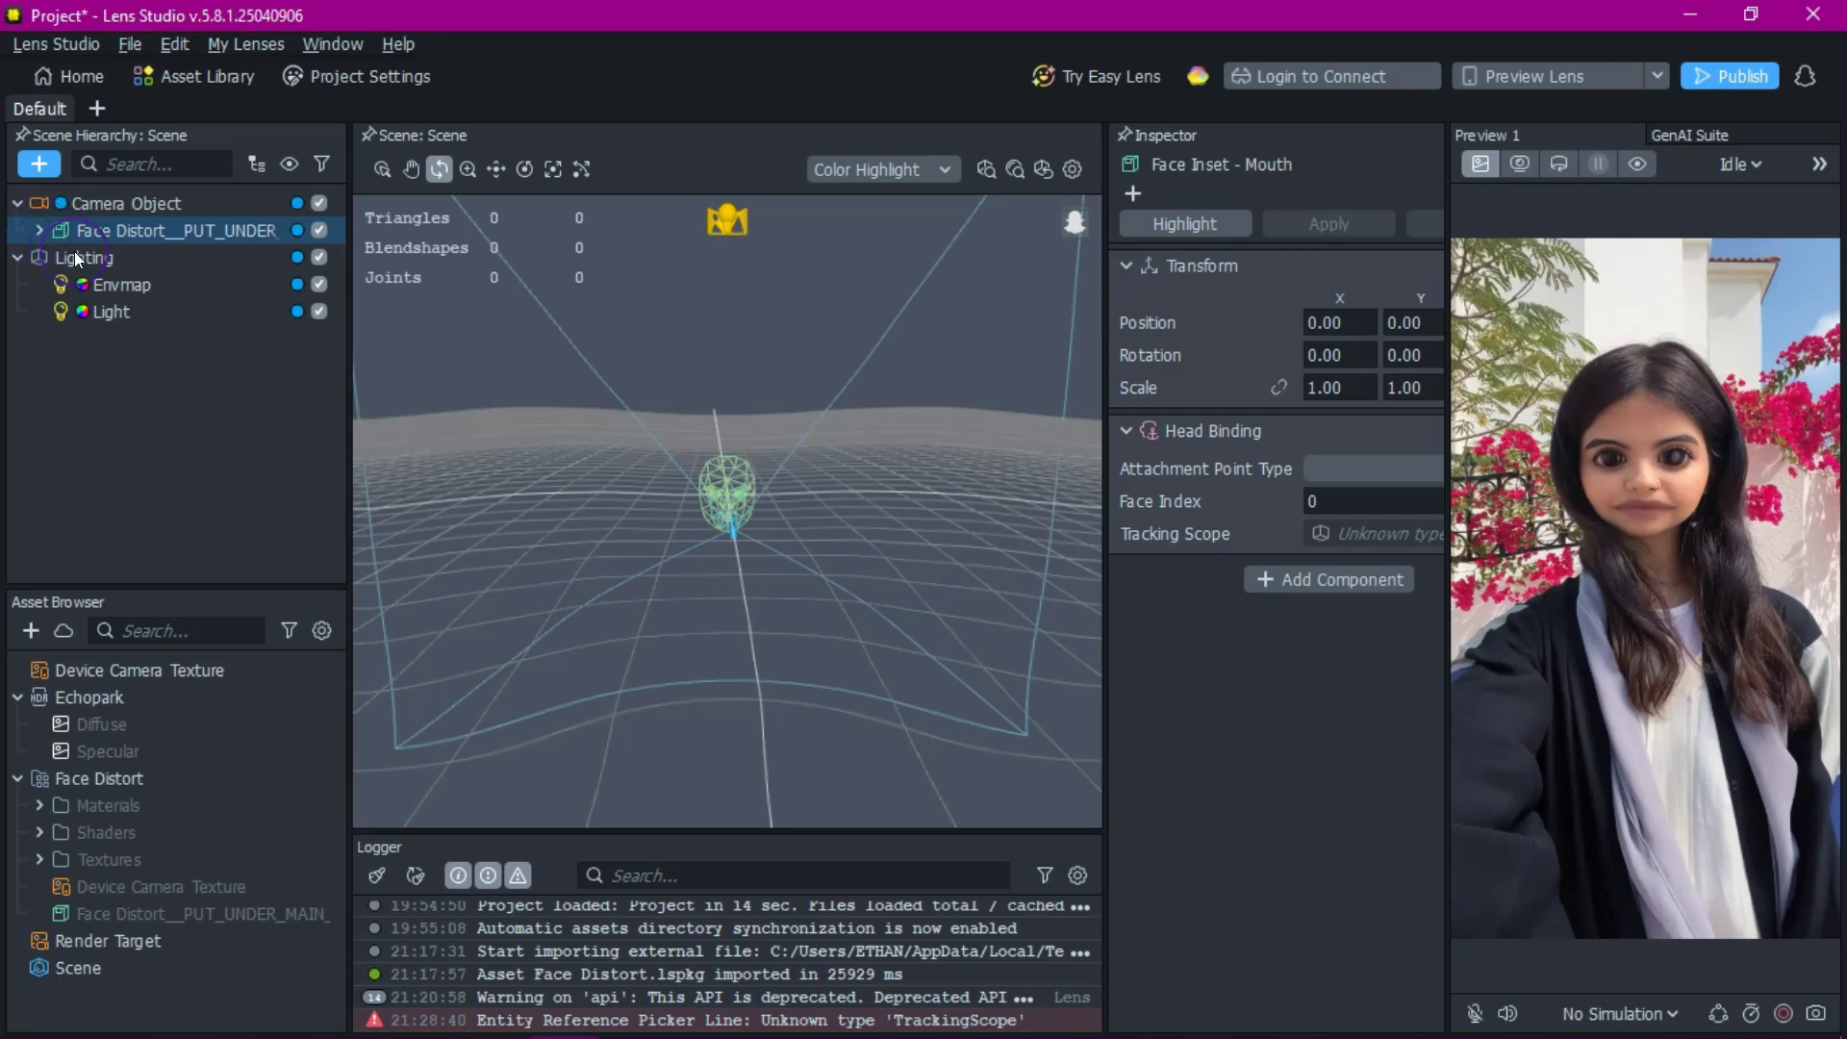
pyautogui.click(38, 228)
pyautogui.click(37, 229)
pyautogui.click(38, 229)
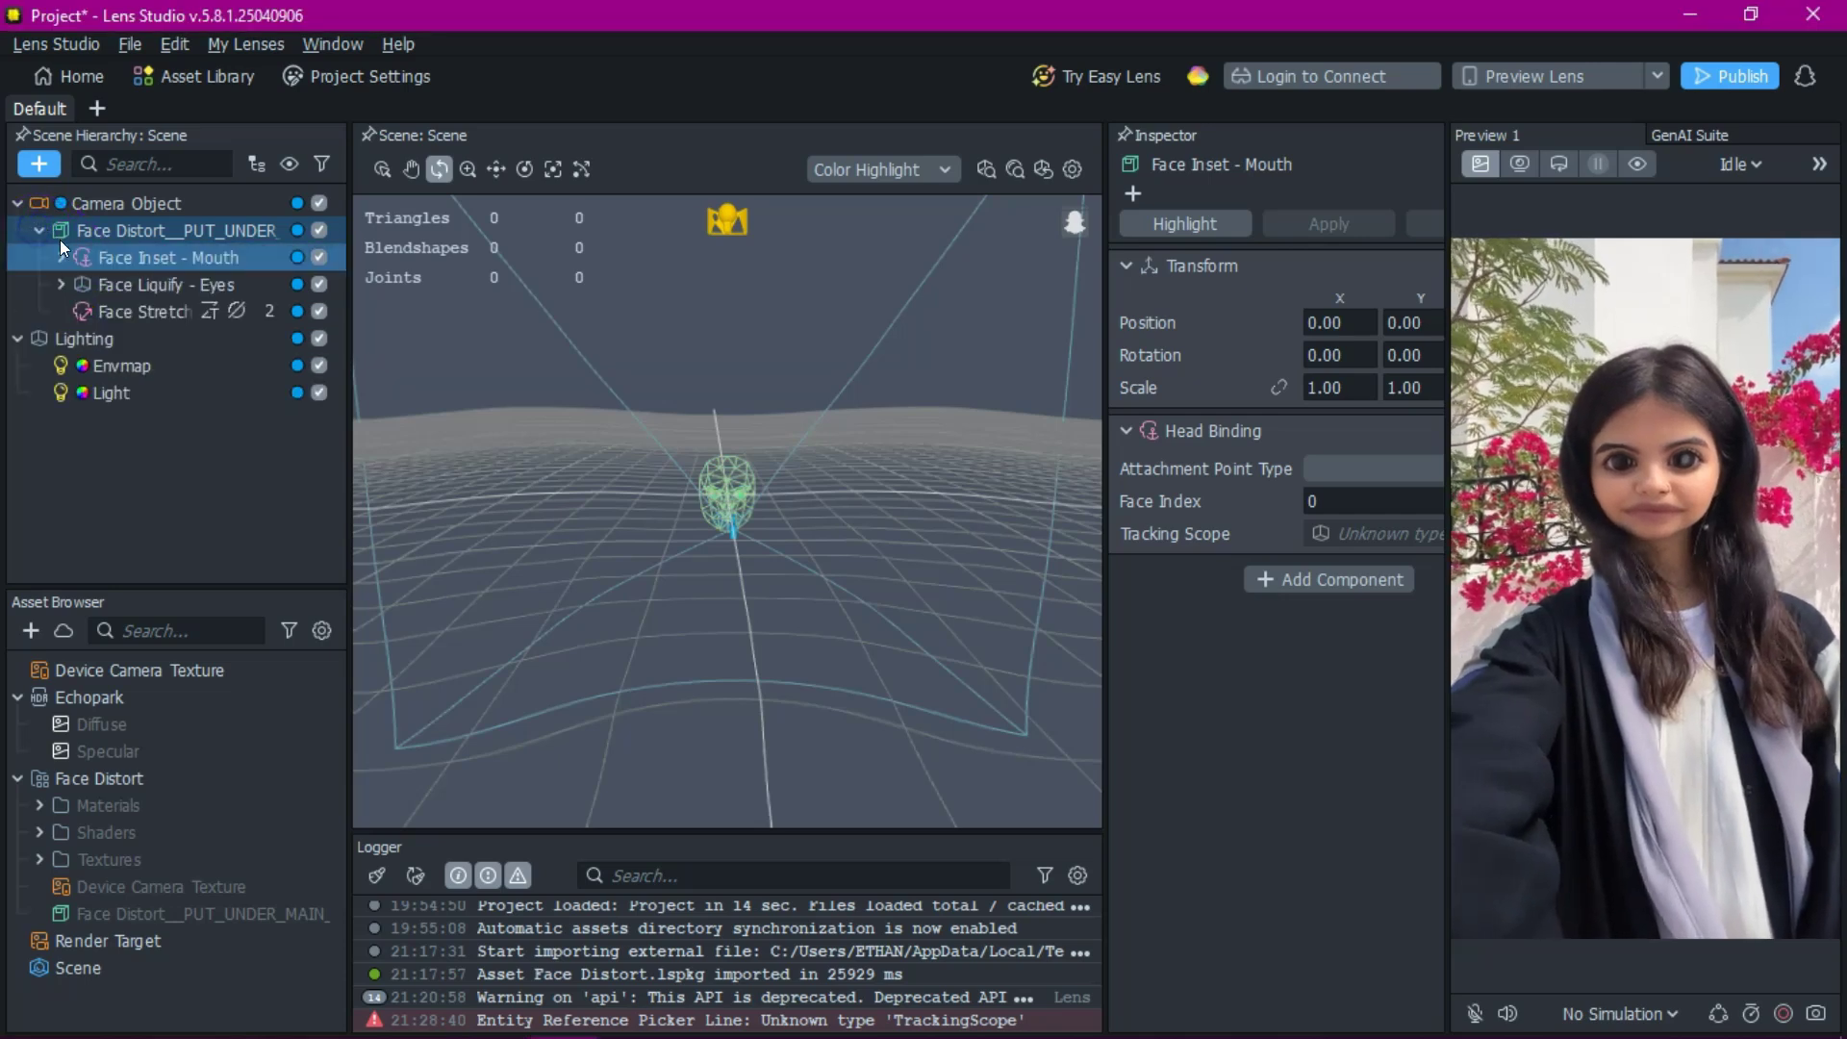
# Expand Face Inset - Mouth, select its Face Inset [EDIT_ME] child, and open that child's render order for editing
pyautogui.click(65, 252)
pyautogui.click(107, 274)
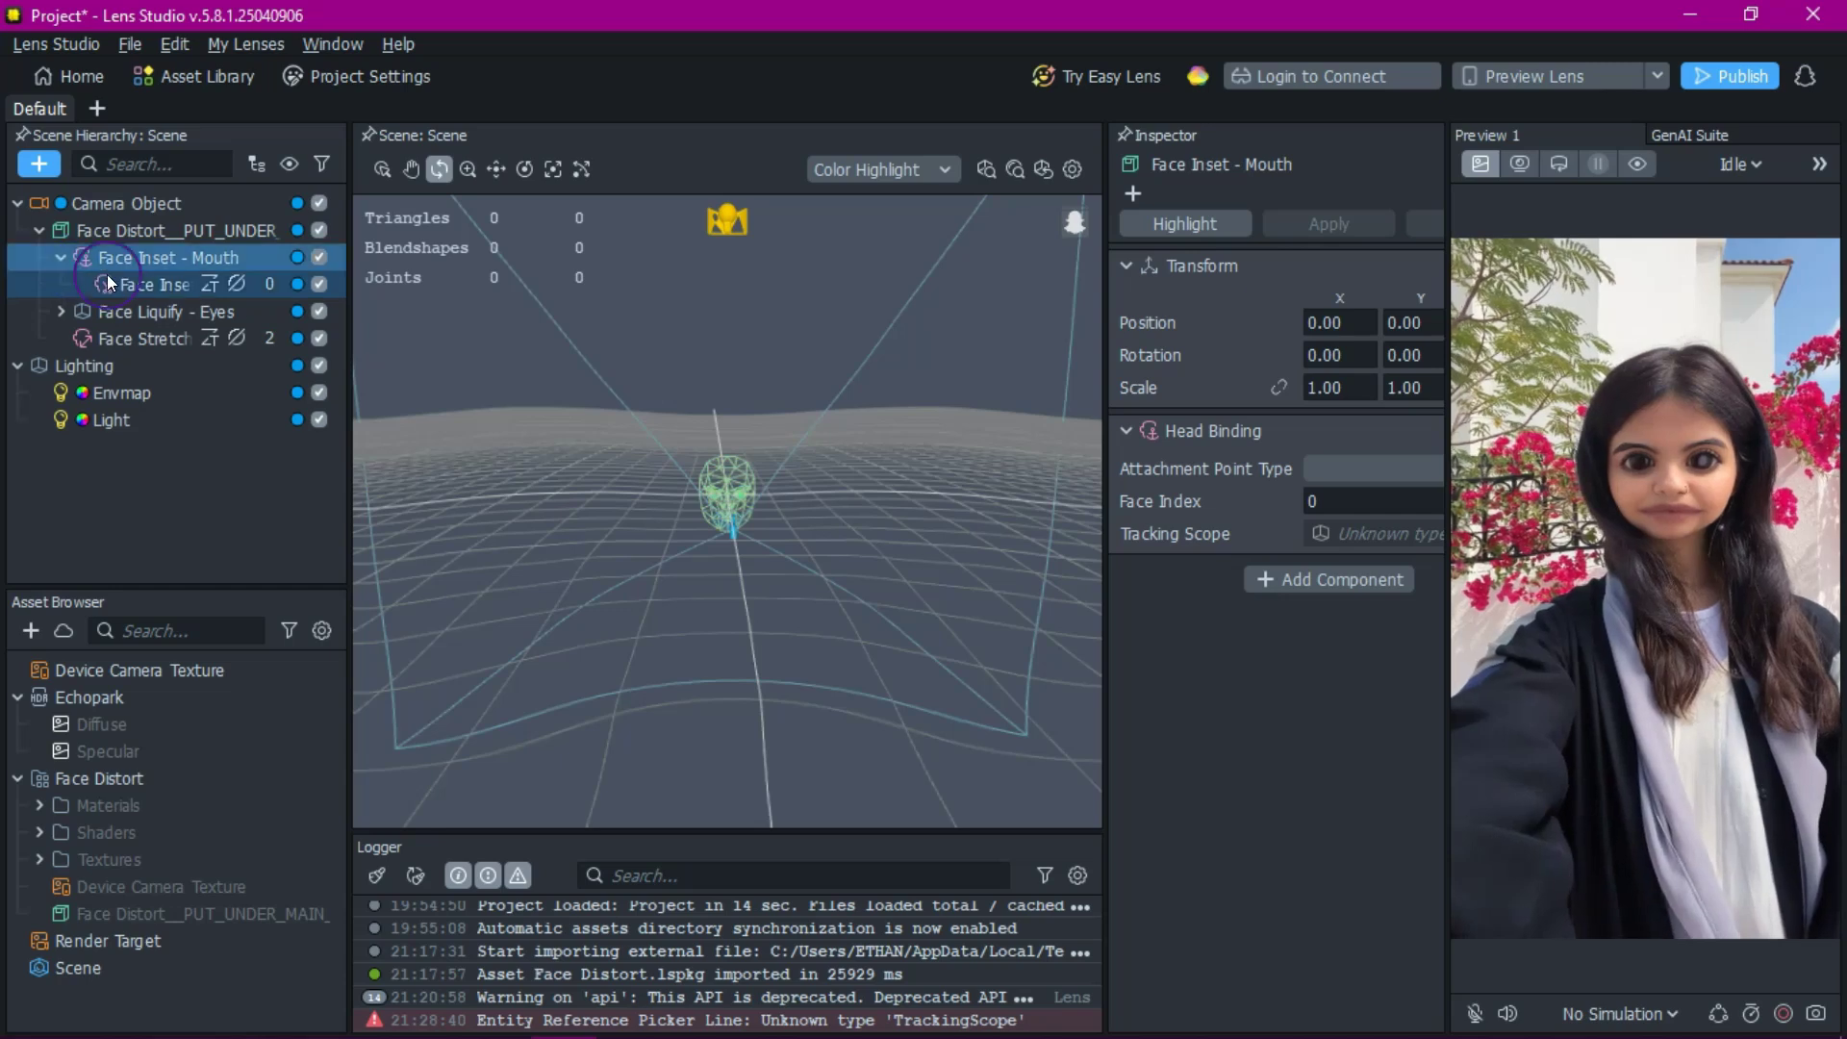
pyautogui.click(204, 285)
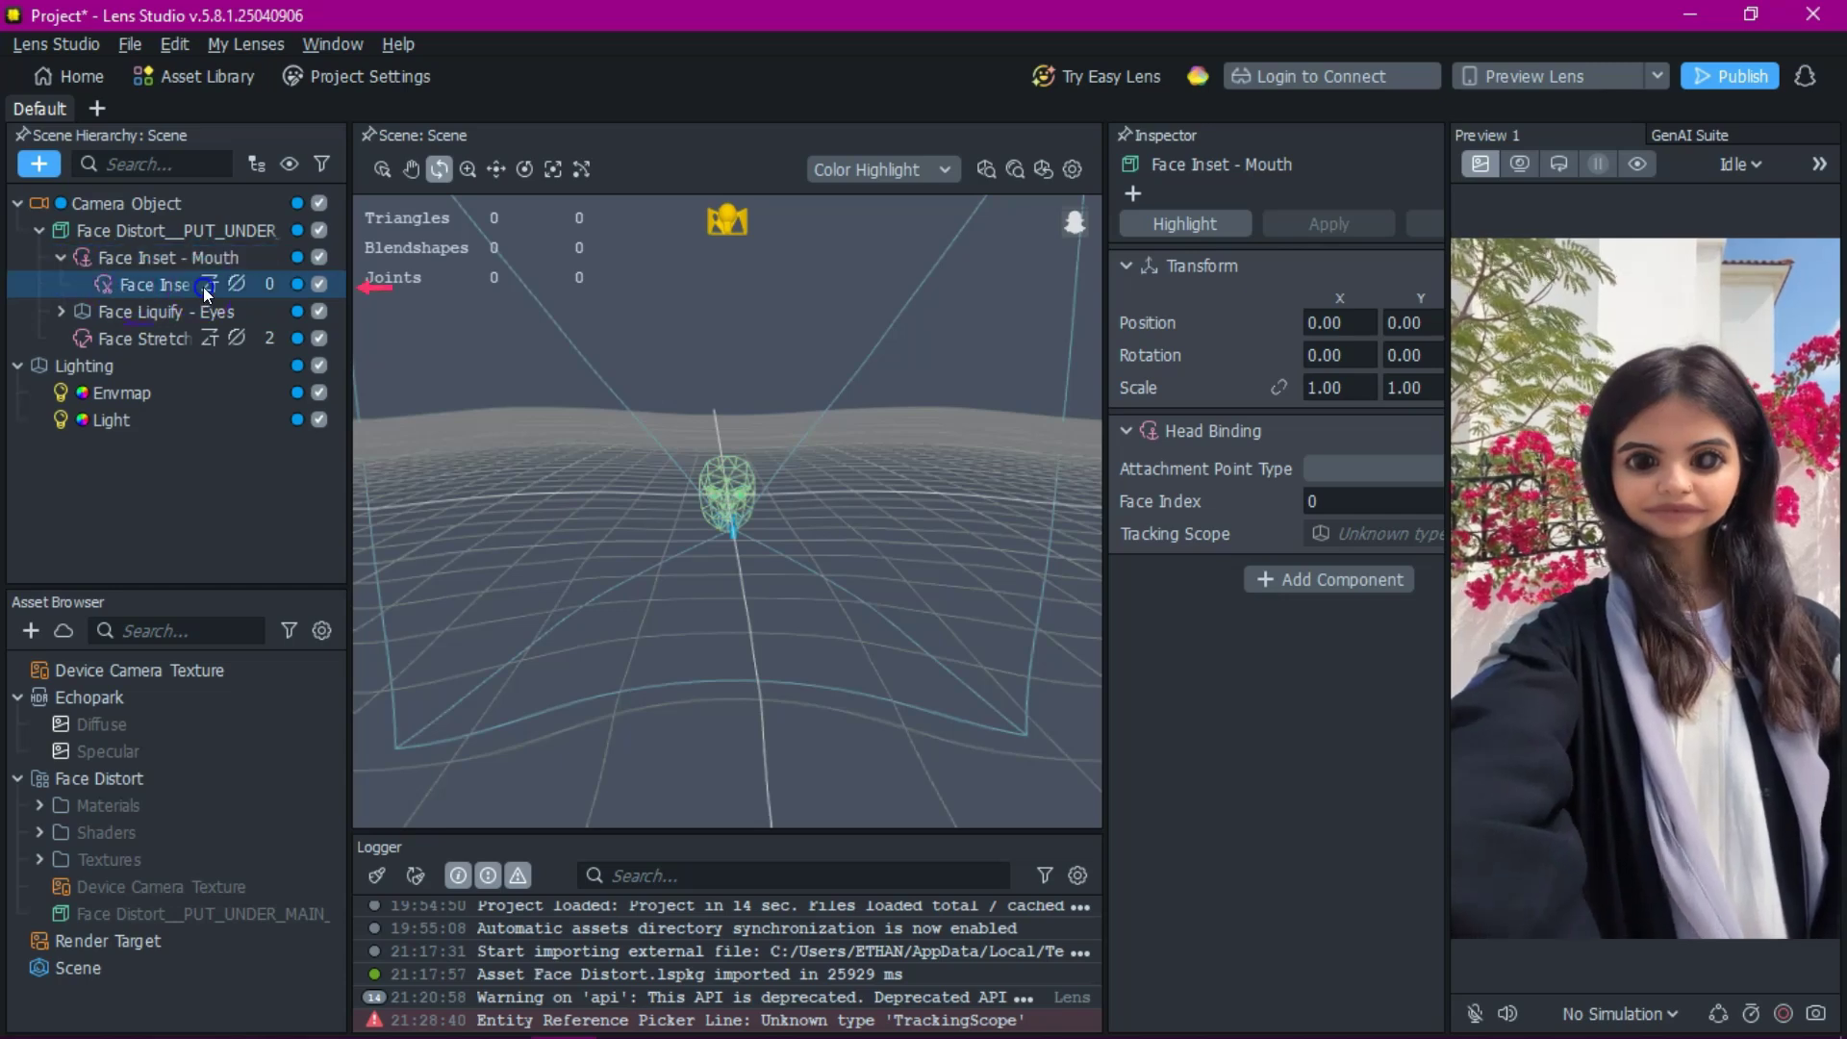
pyautogui.doubleClick(267, 284)
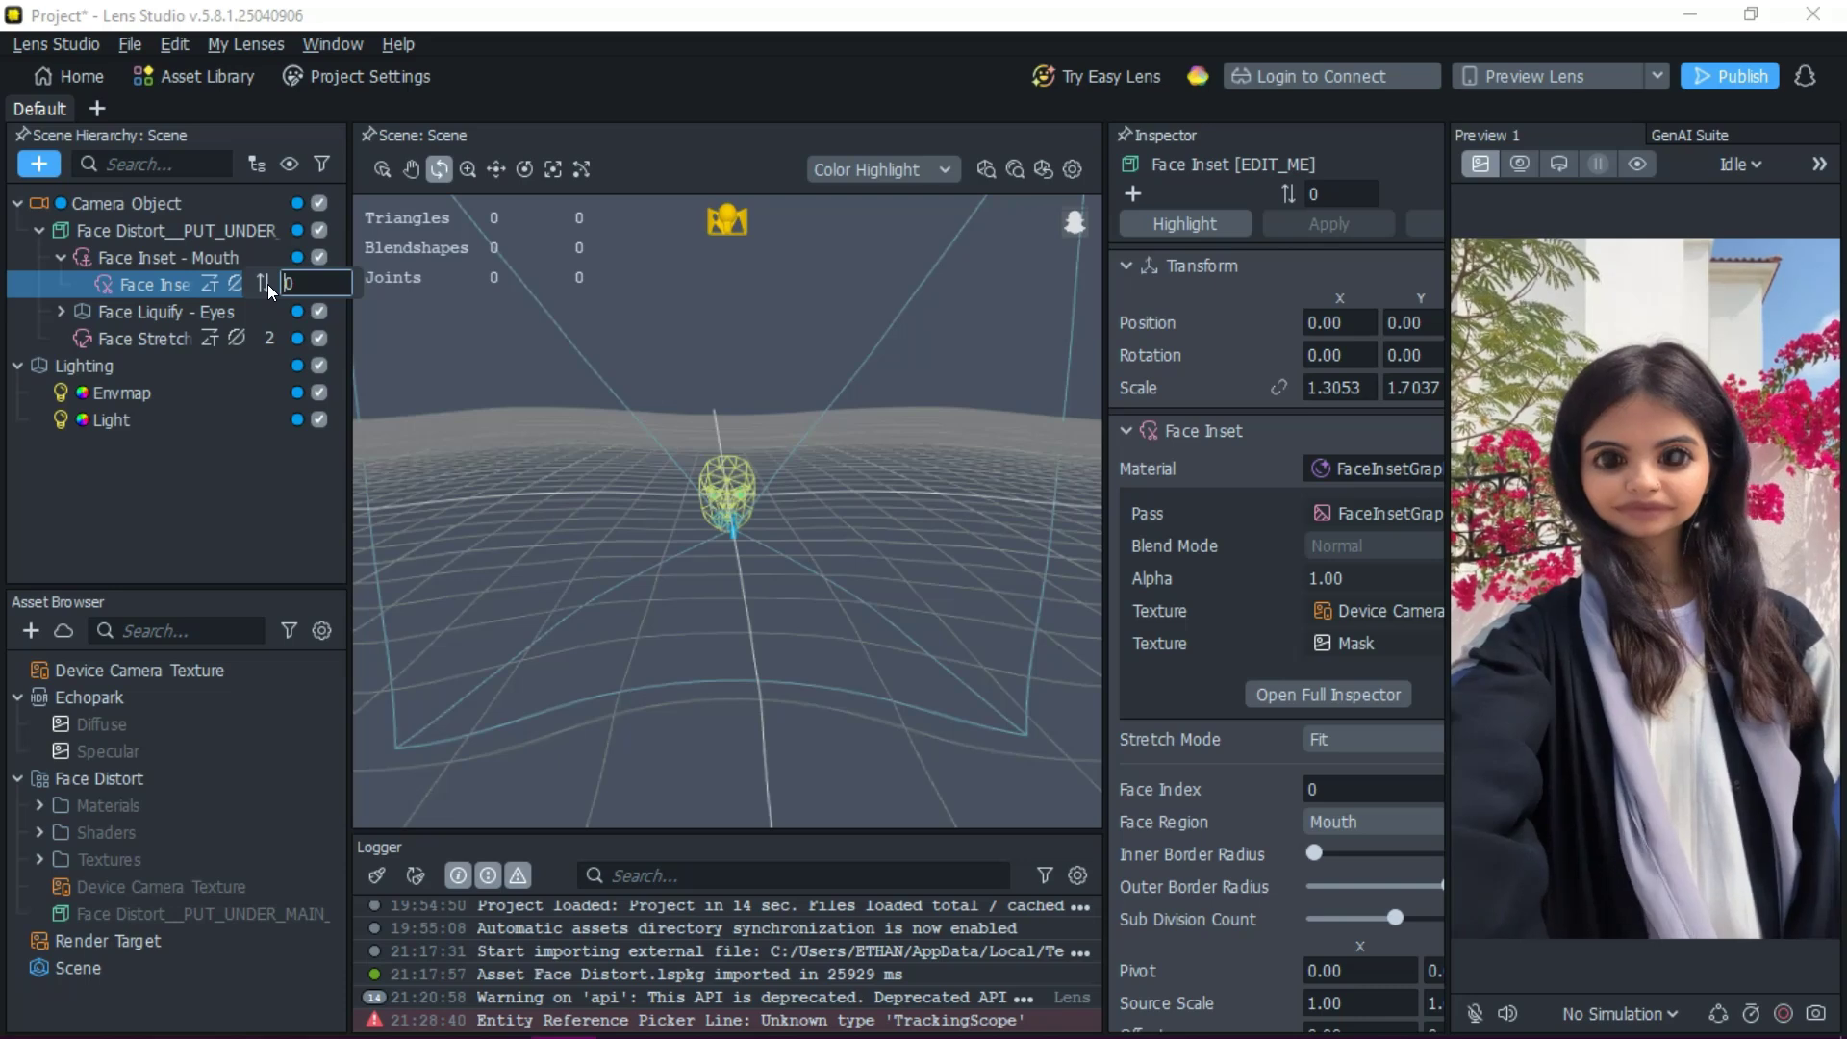
pyautogui.click(297, 286)
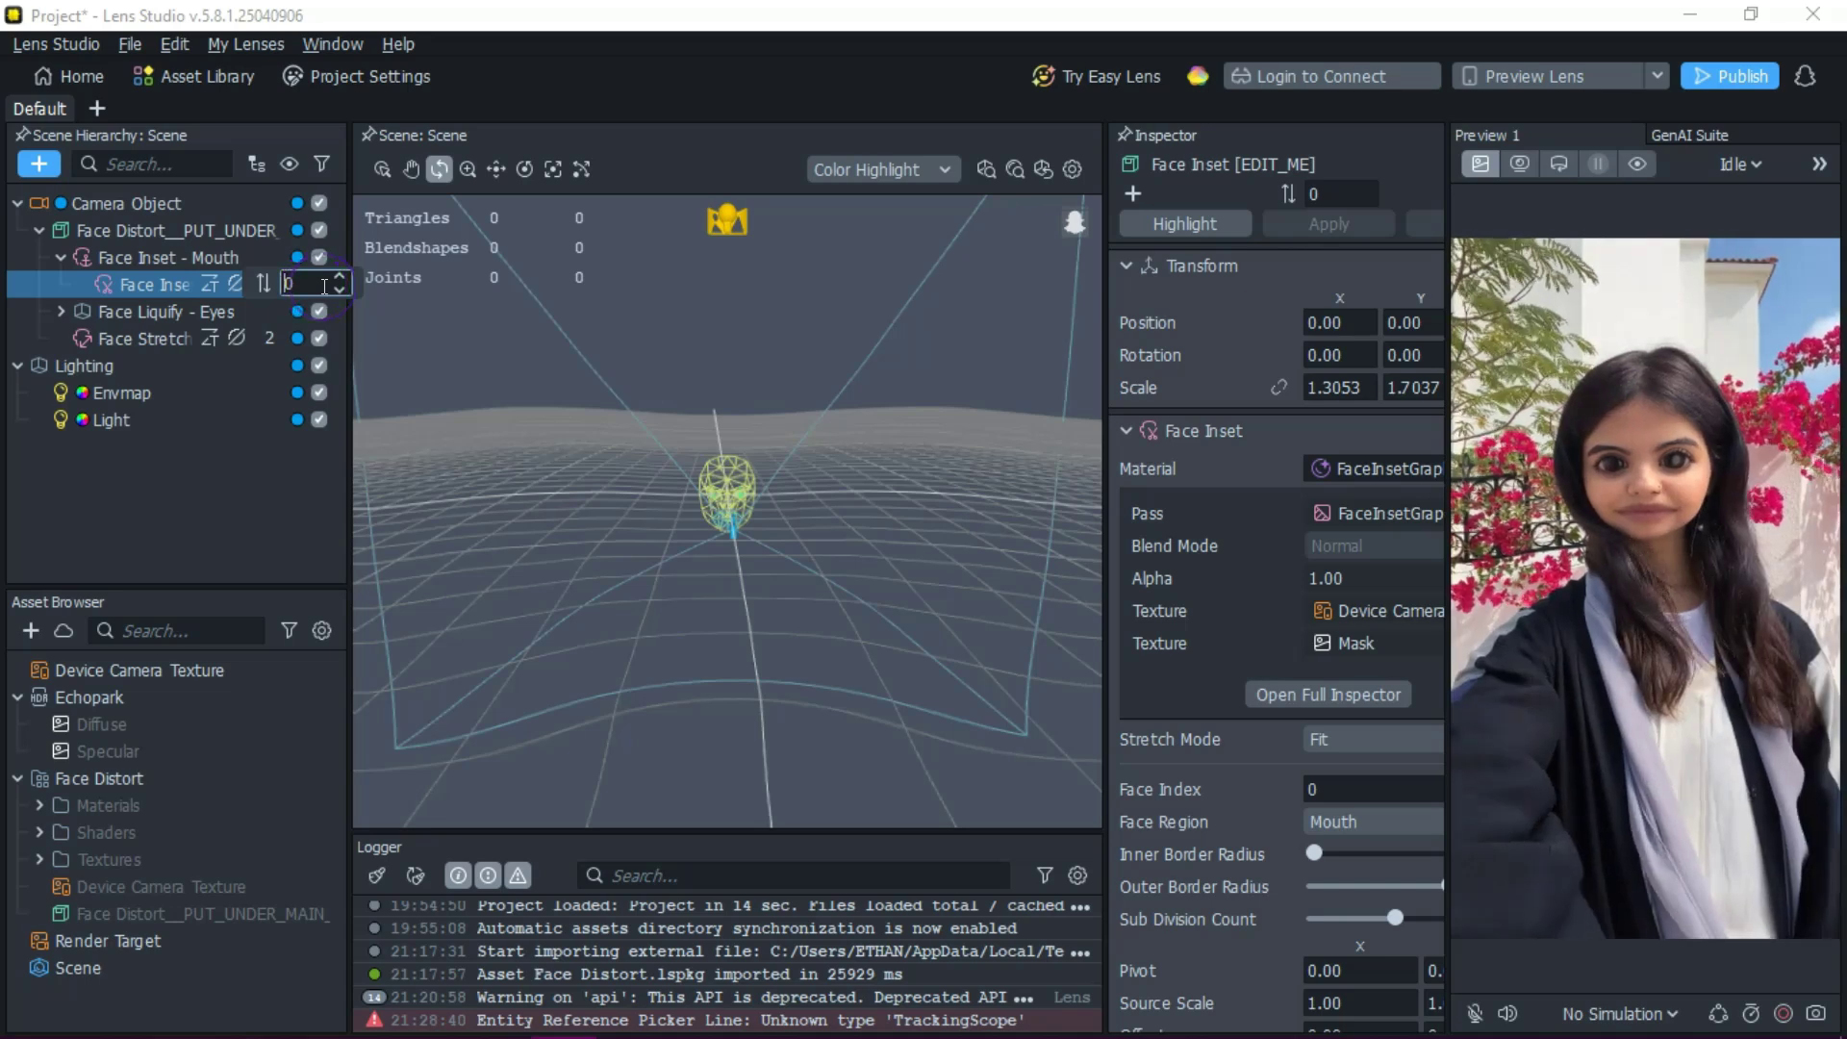
pyautogui.click(424, 289)
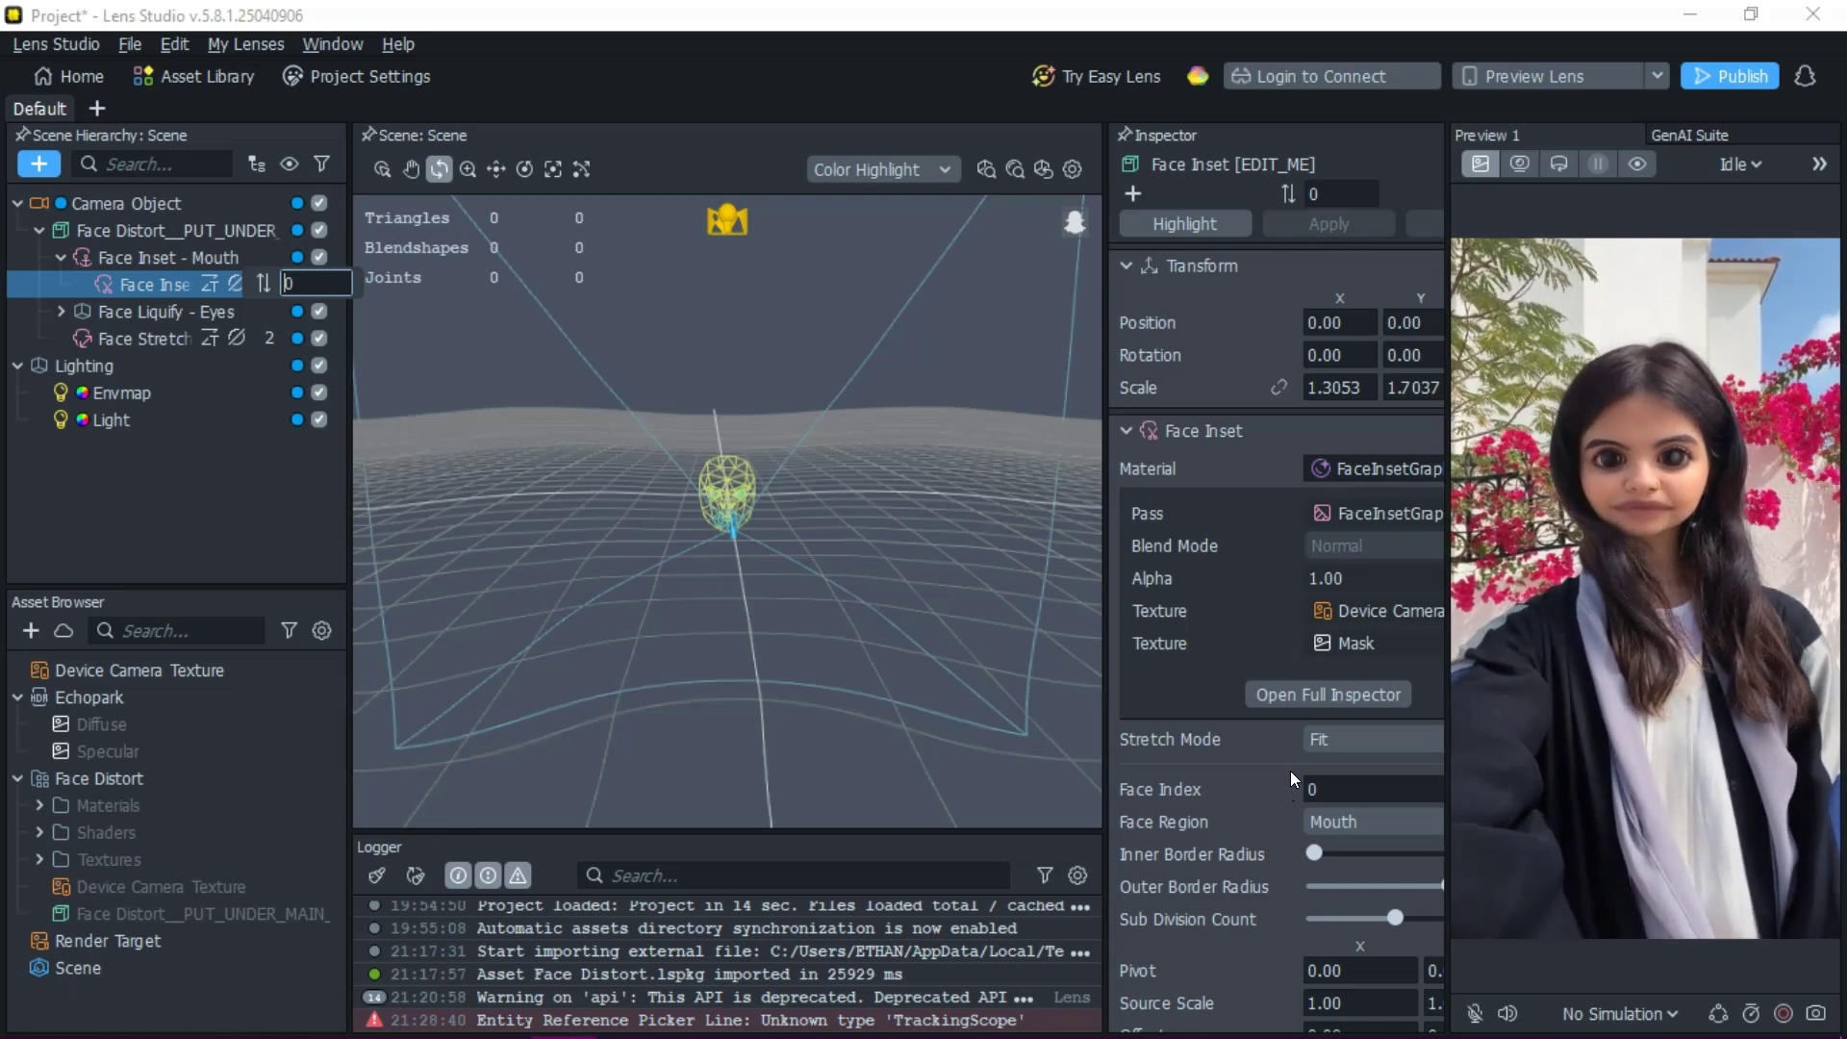
pyautogui.click(428, 601)
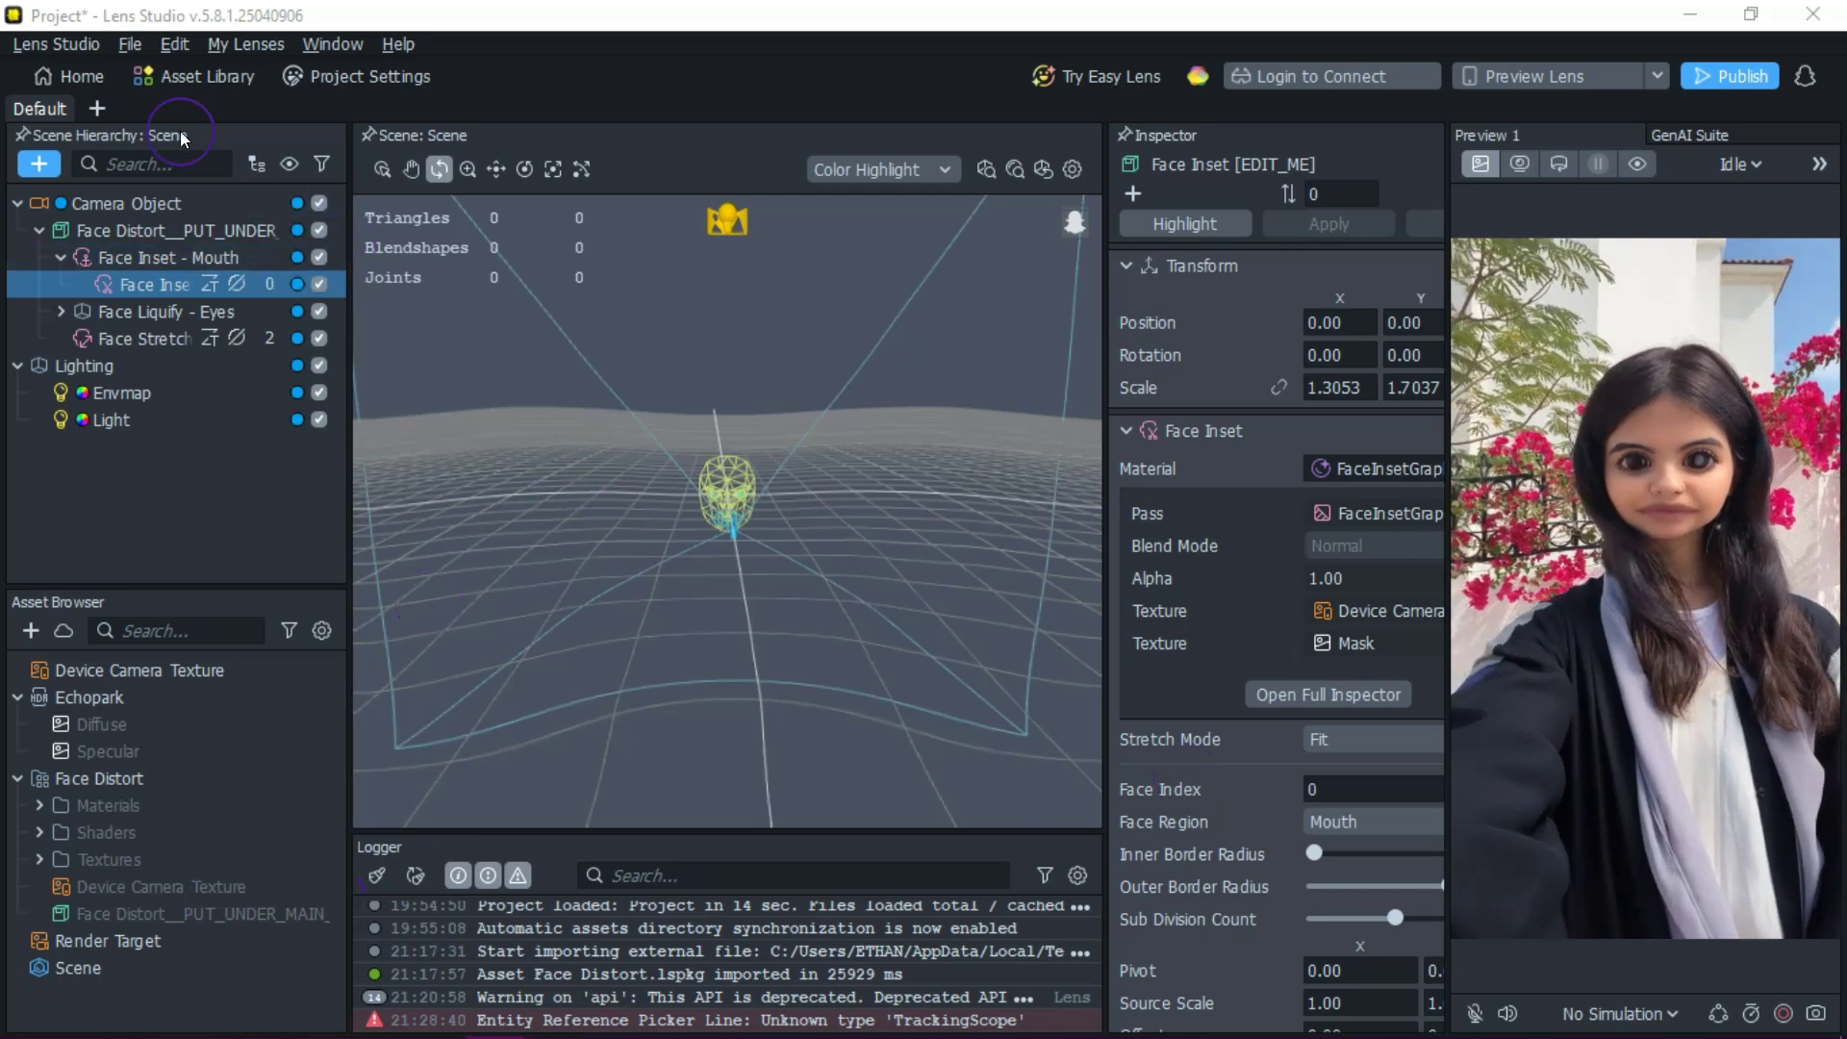
# Save the project as face_snap in the snapchatlens folder under Downloads
pyautogui.click(131, 45)
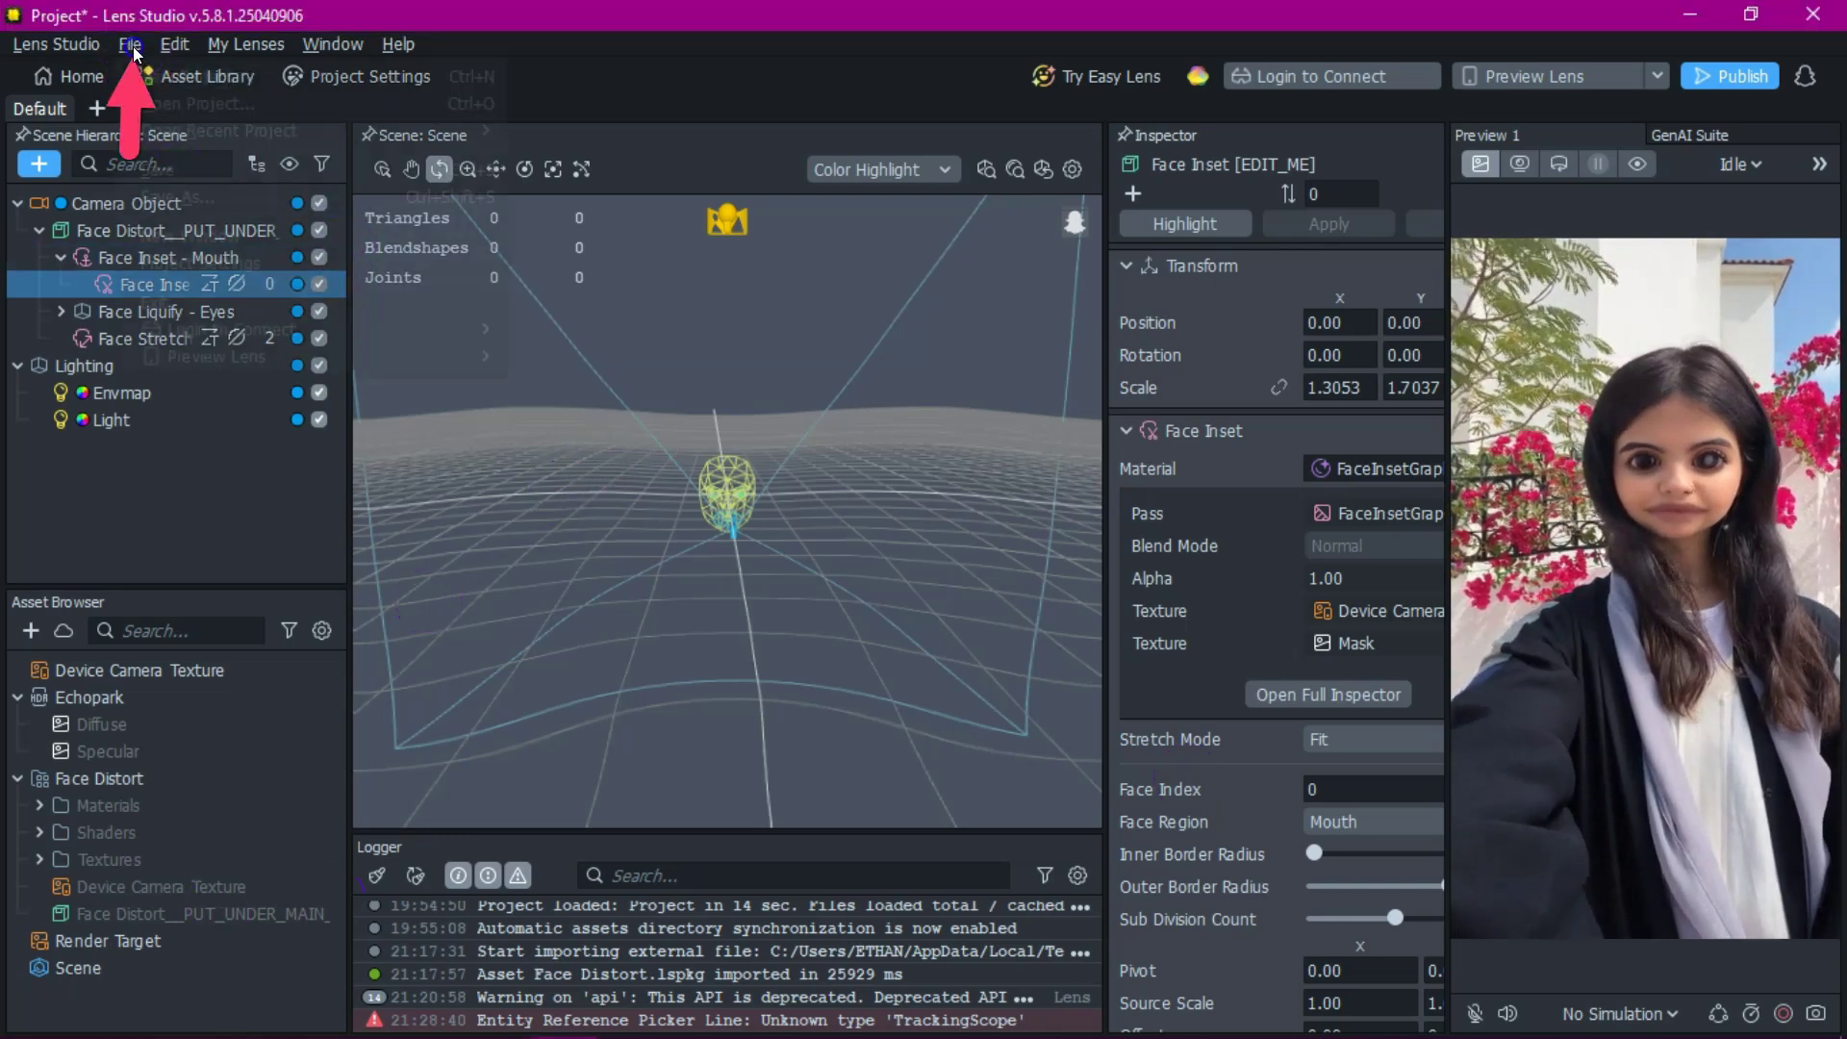
pyautogui.click(181, 198)
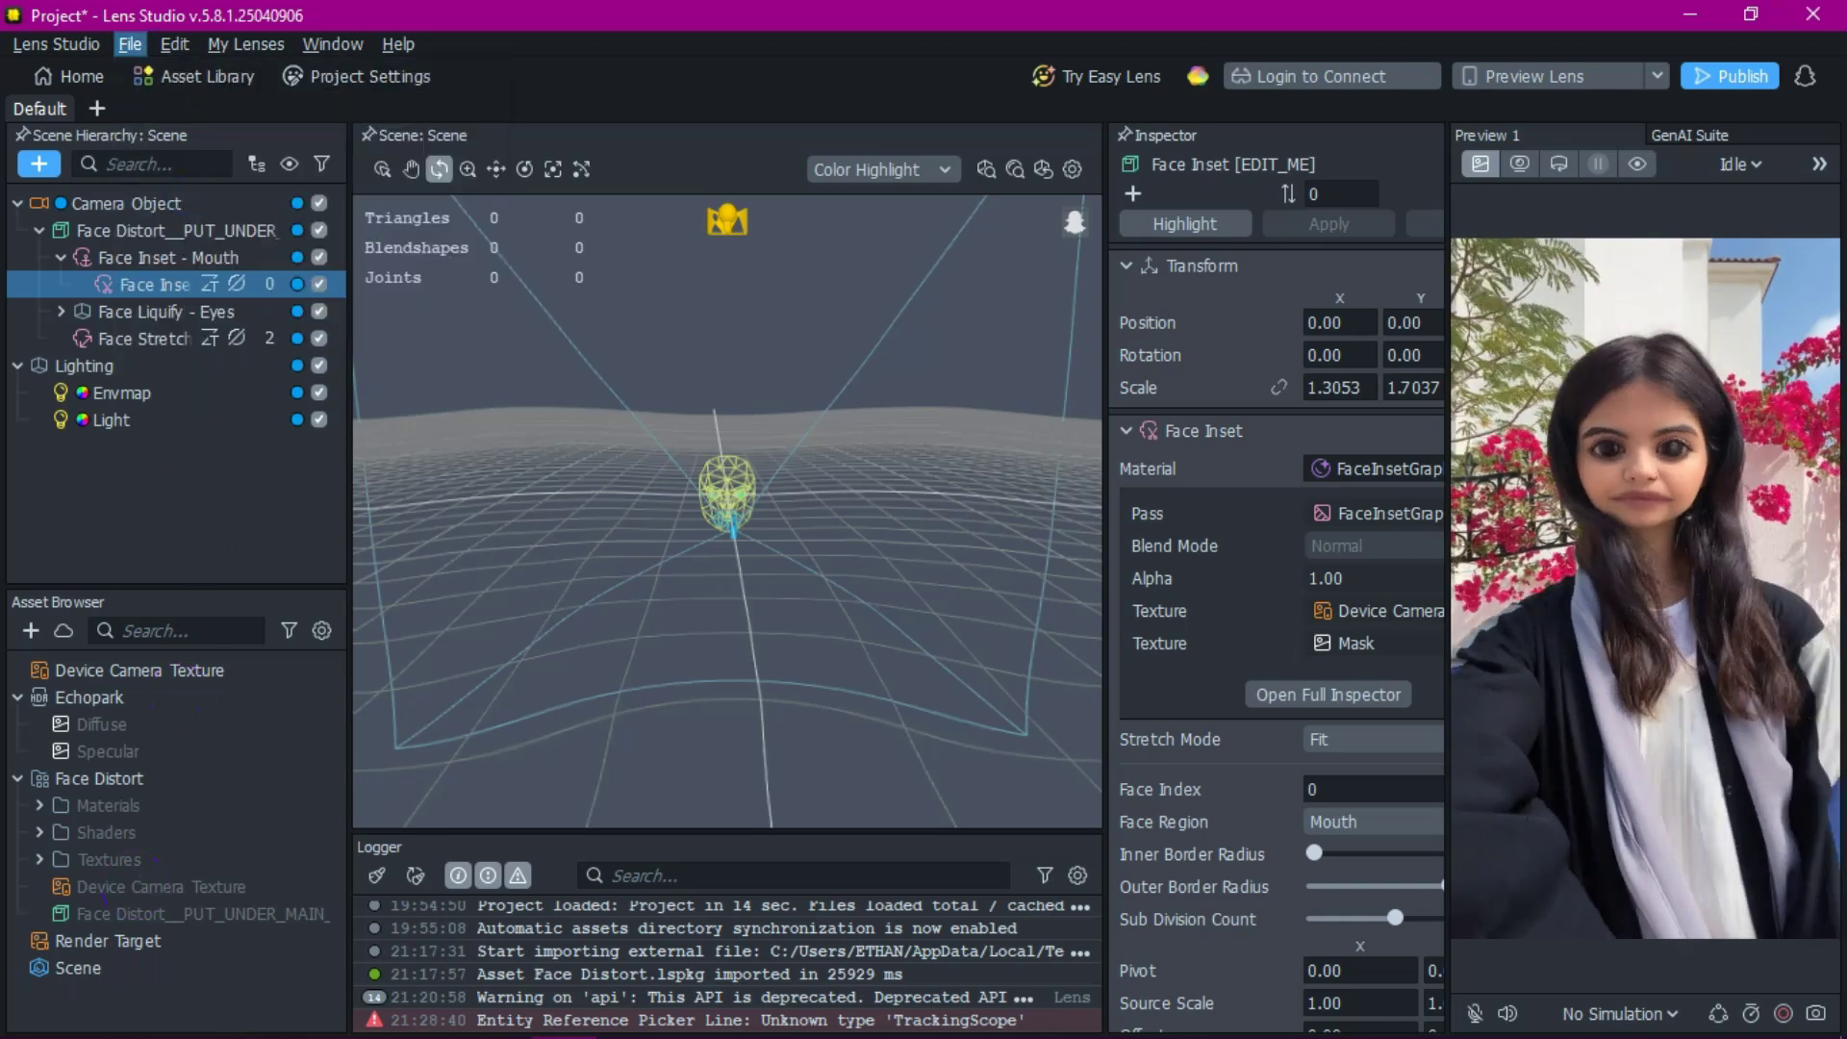
pyautogui.click(365, 542)
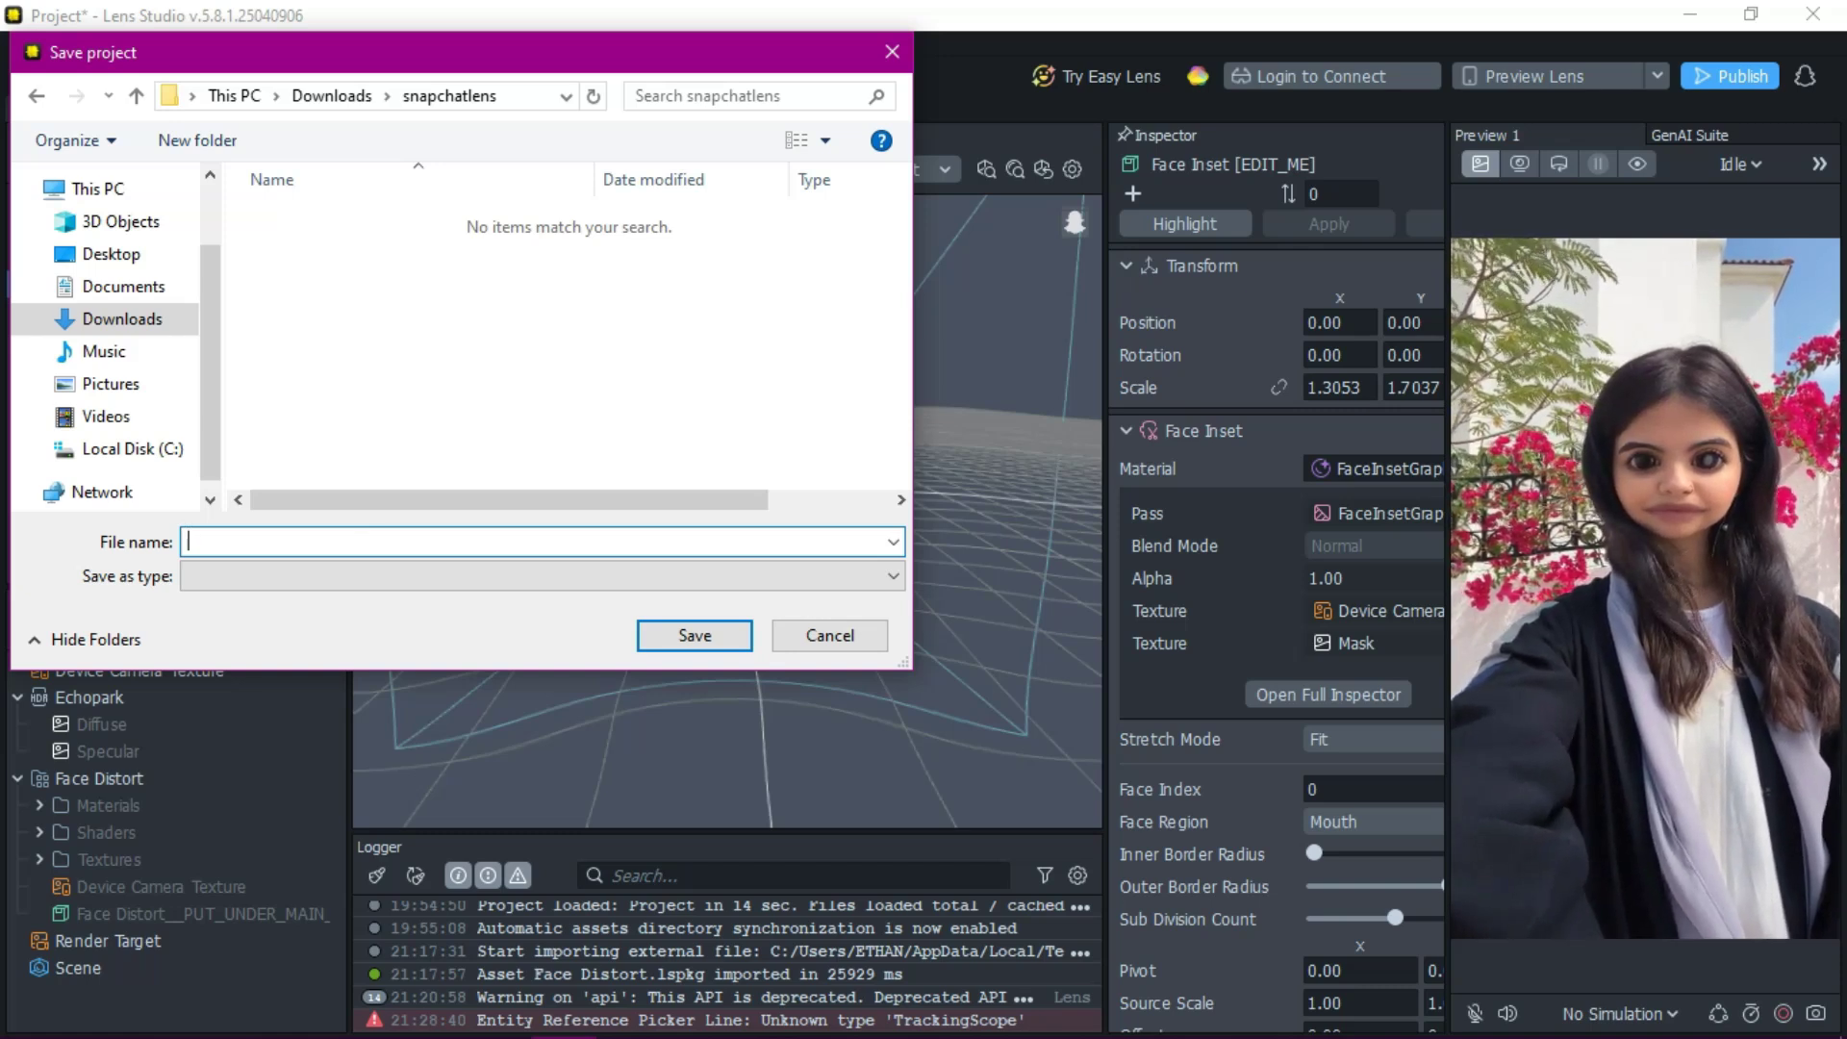
pyautogui.write('face_san')
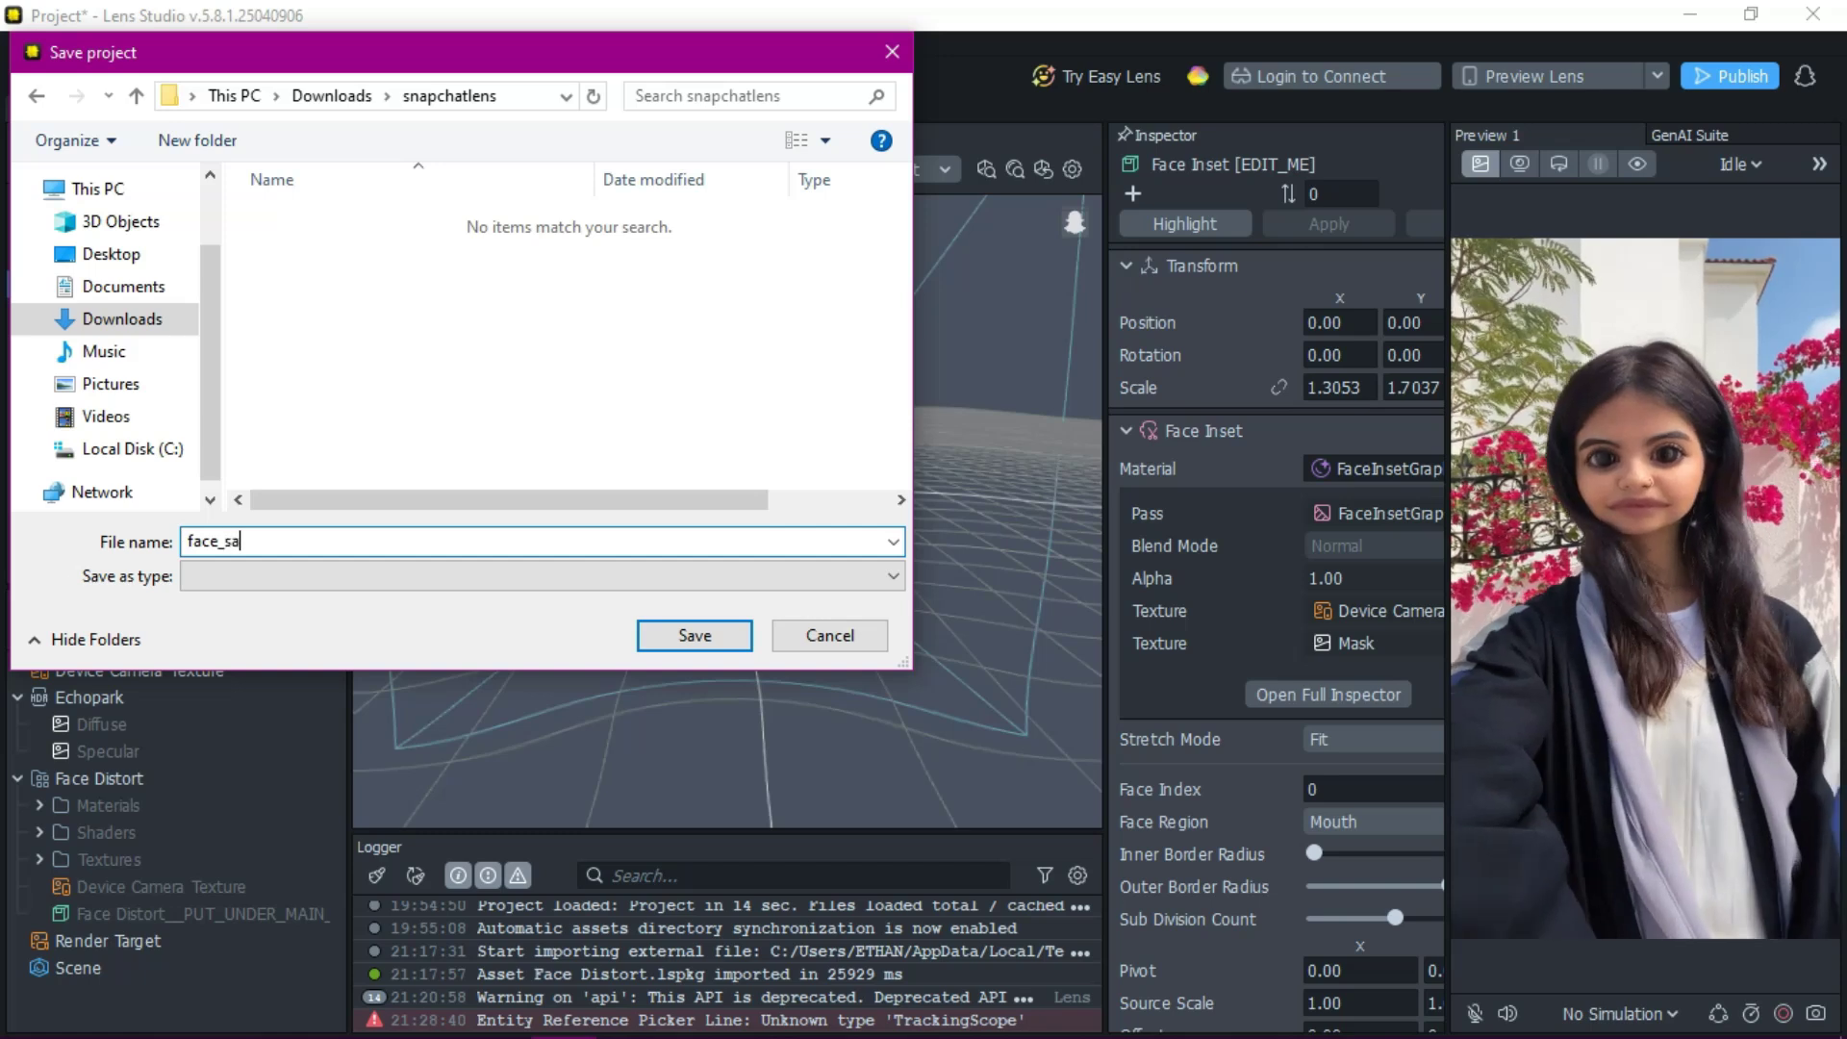
pyautogui.press('BackSpace')
pyautogui.press('BackSpace')
pyautogui.write('nap')
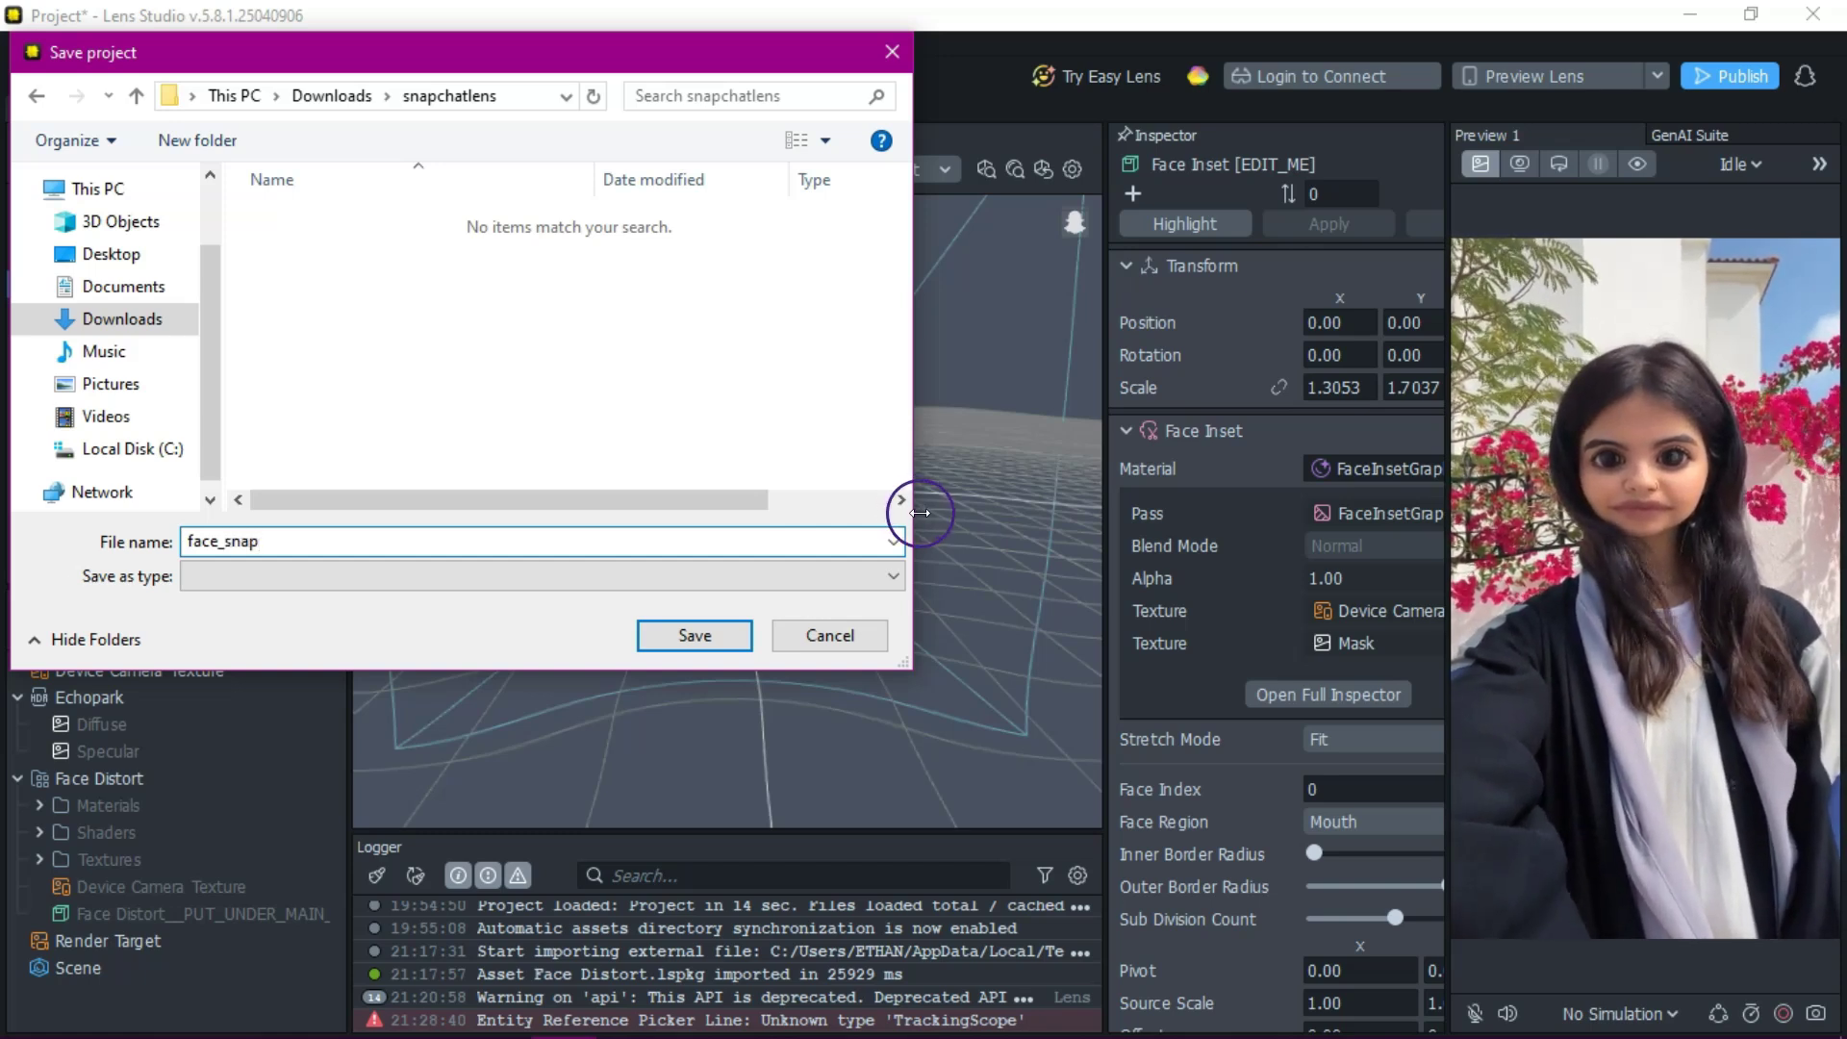
pyautogui.click(705, 633)
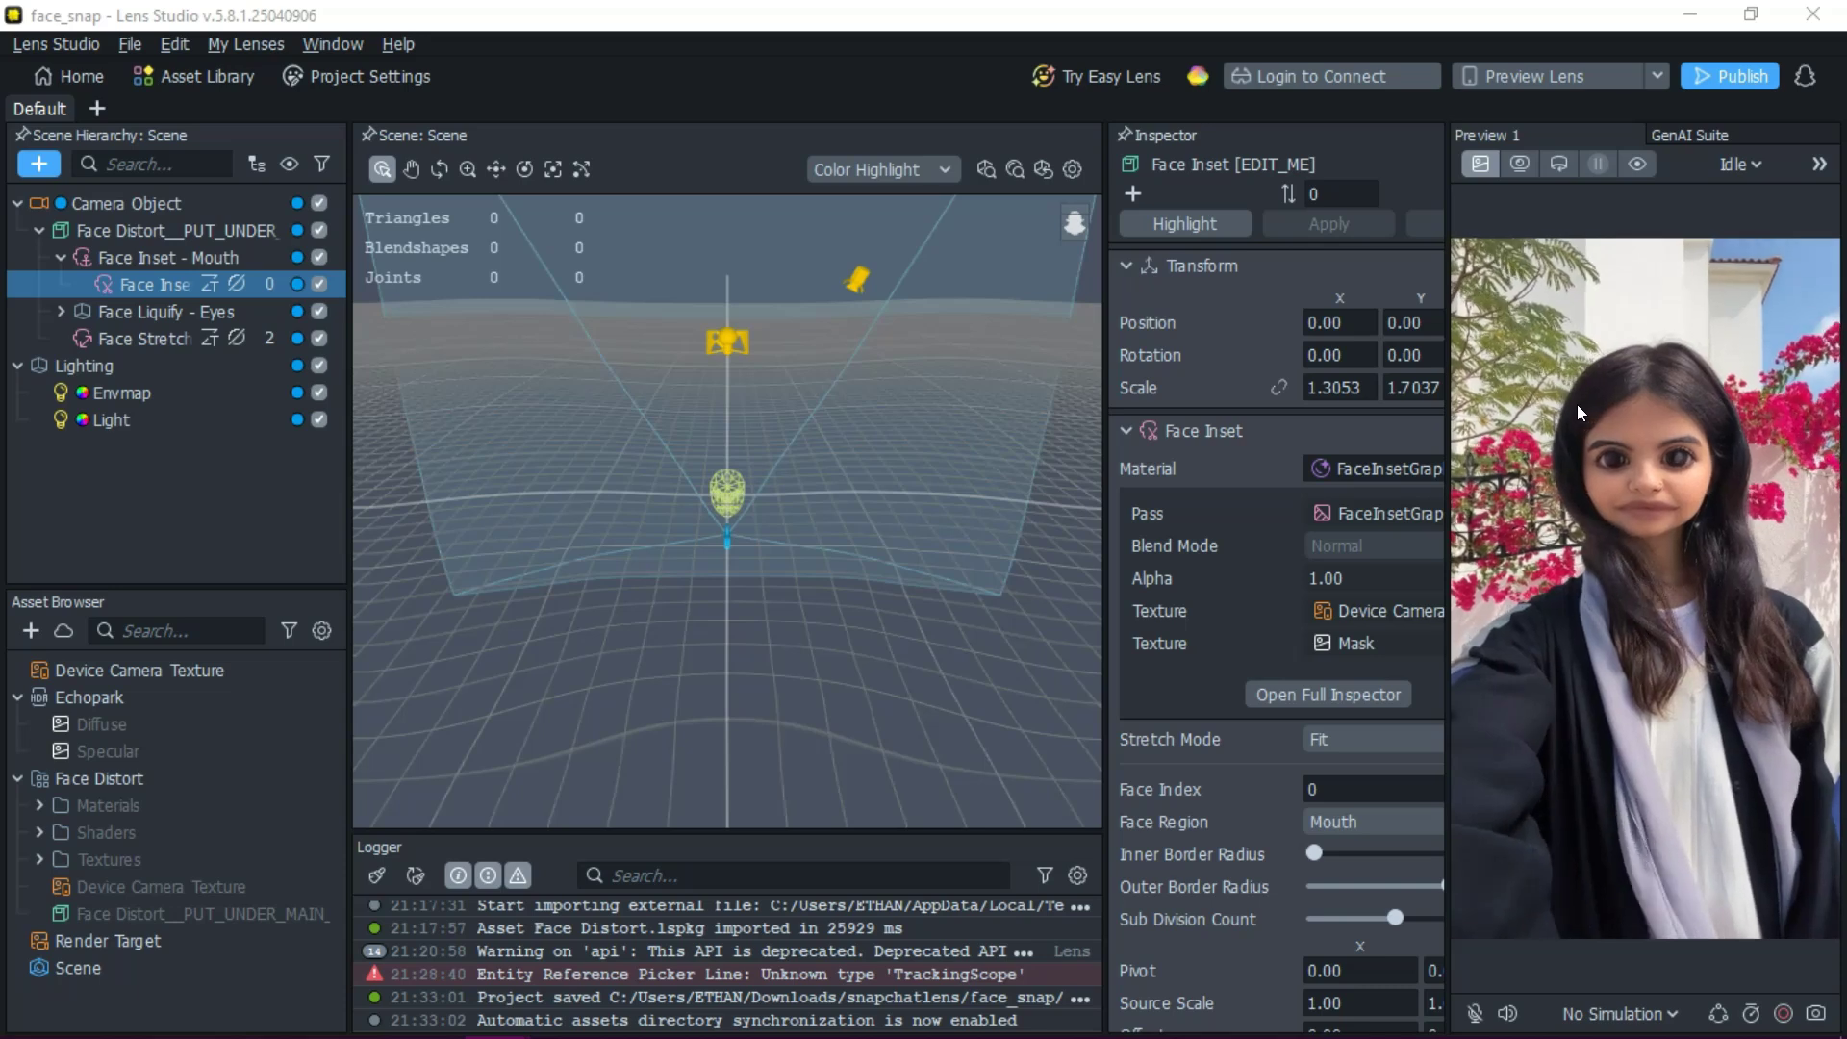
# Look through the lens preview options for sending to devices and pairing a Snapchat account, and leave them
pyautogui.click(1656, 76)
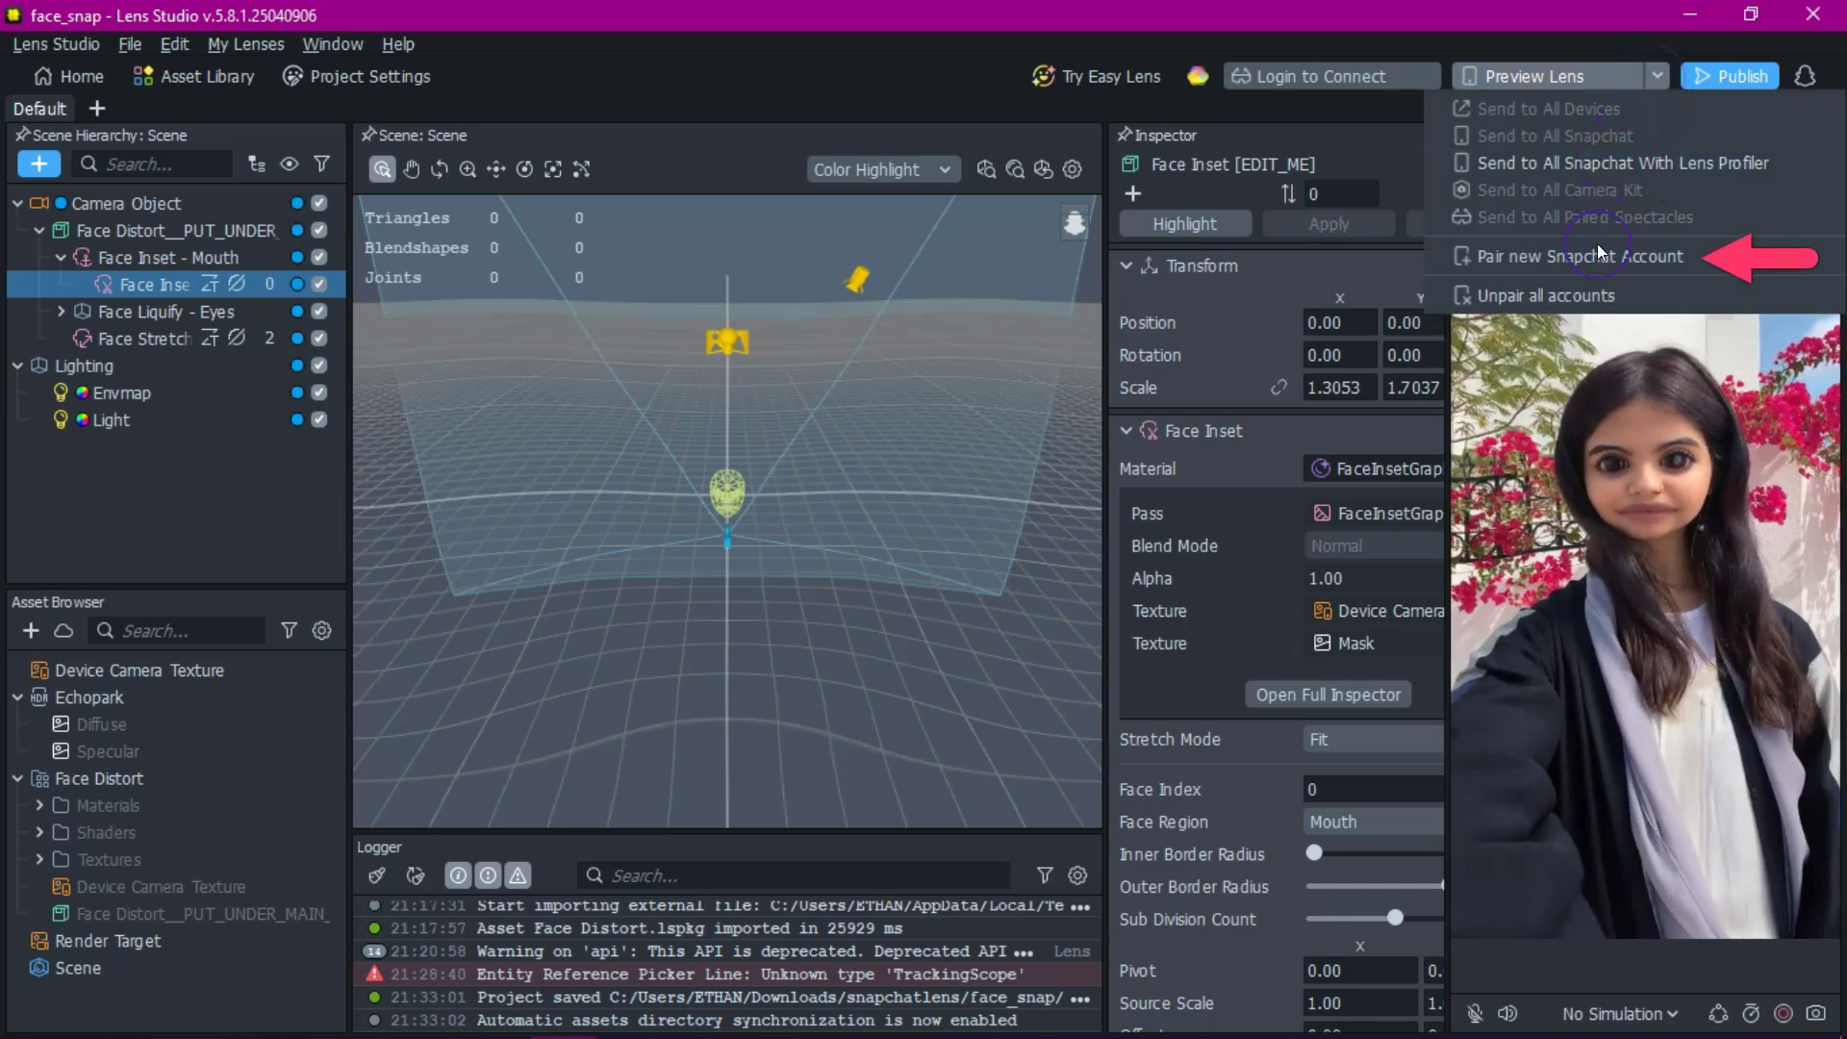
pyautogui.click(1583, 292)
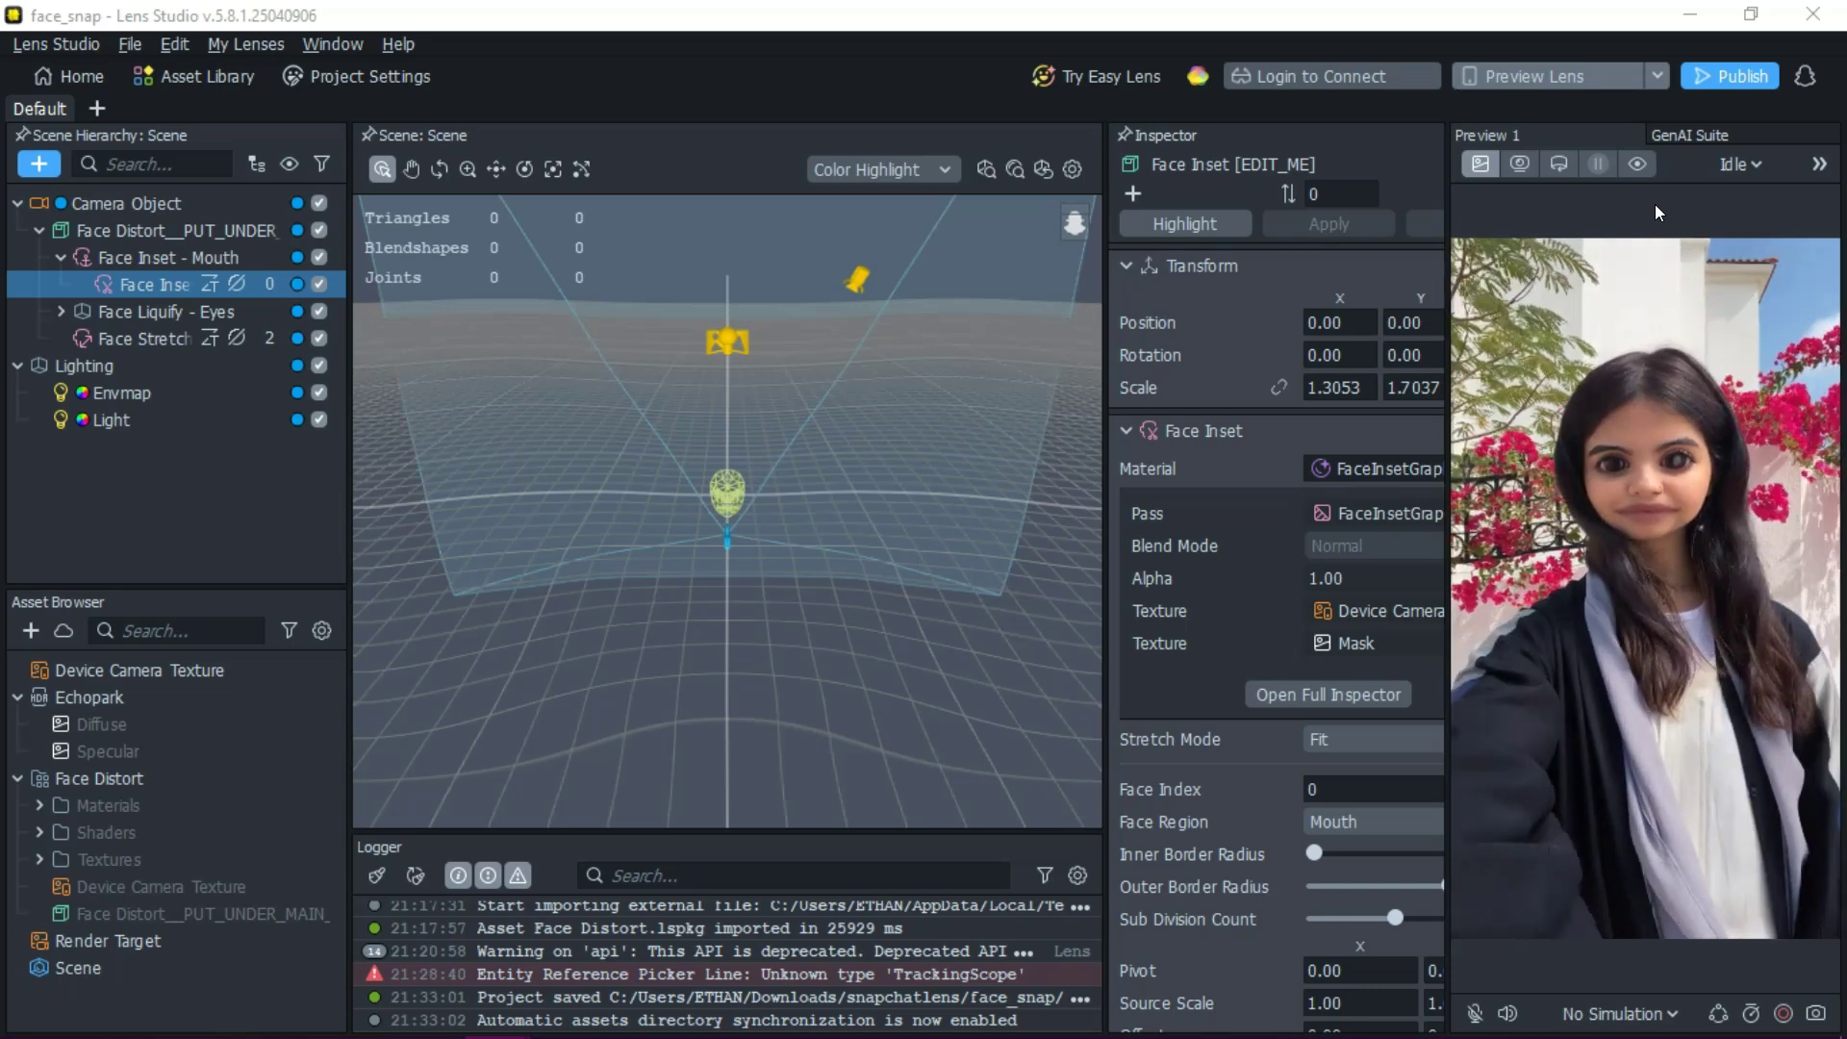
pyautogui.click(1711, 206)
pyautogui.click(1711, 363)
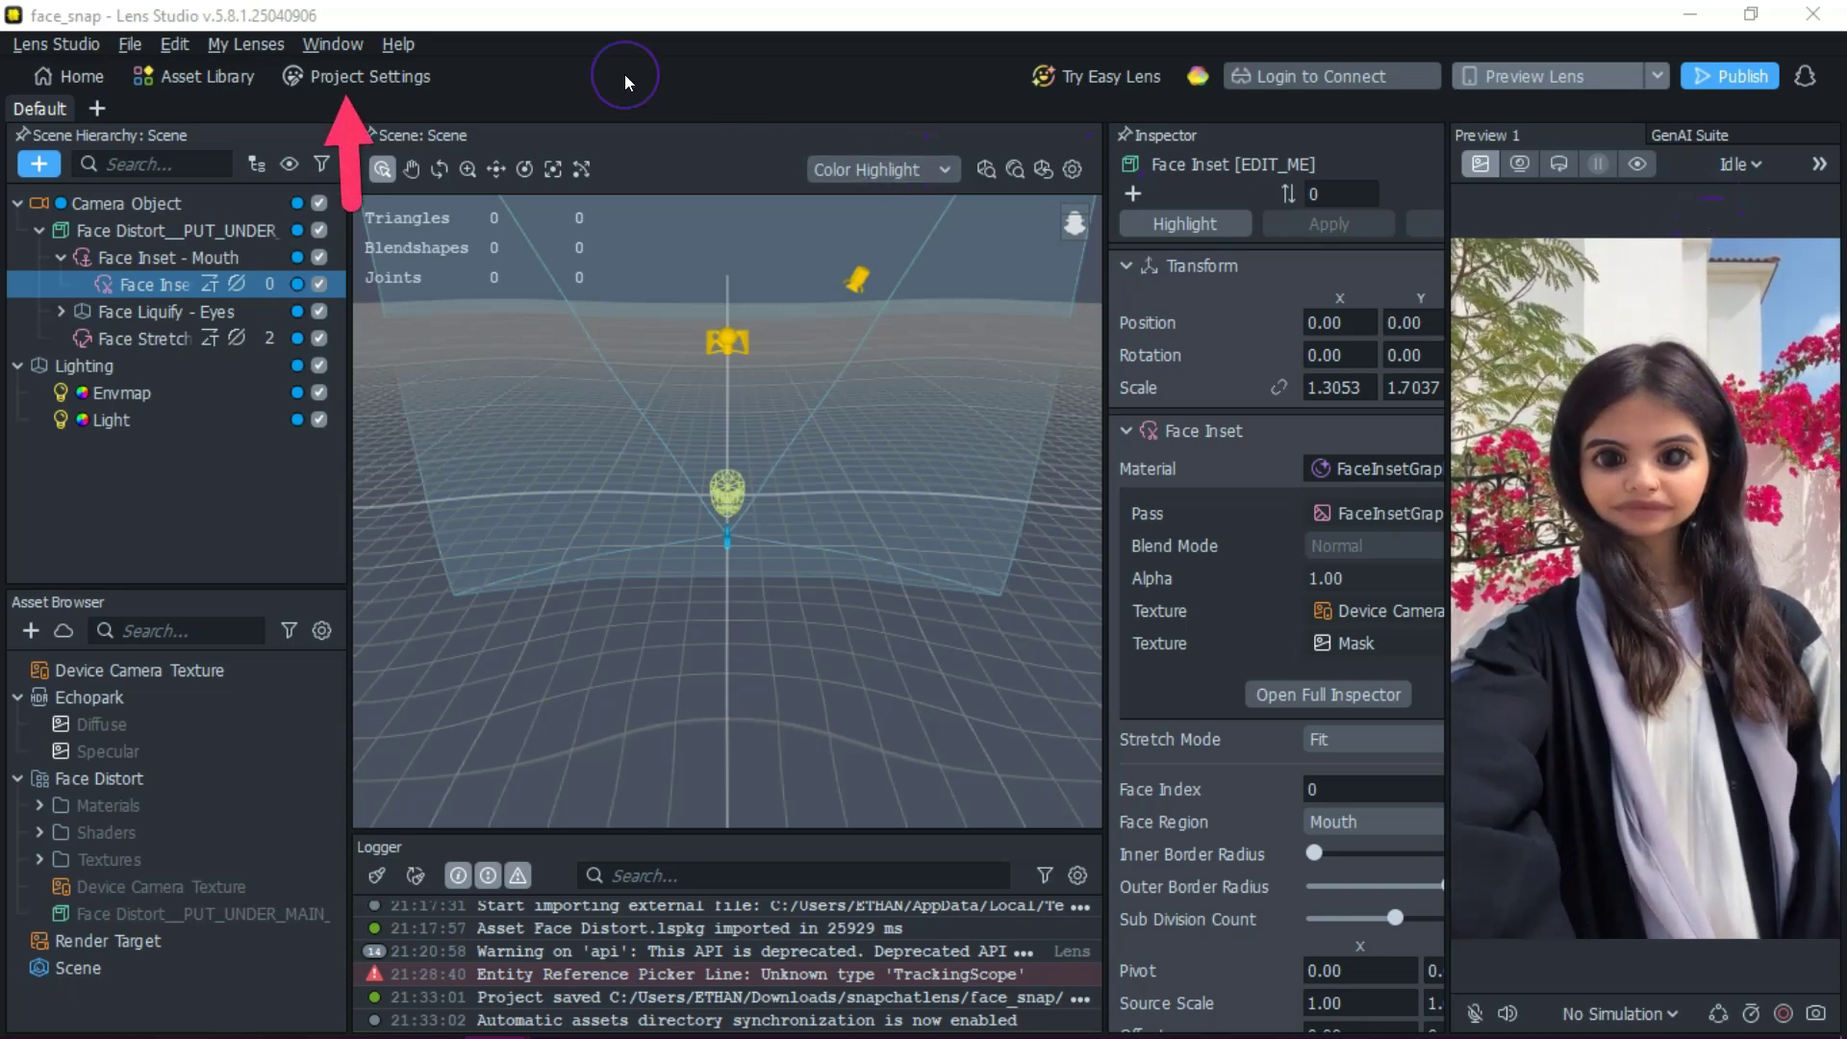
# Set the lens name to "Face Melter" in the project's general settings
pyautogui.click(401, 79)
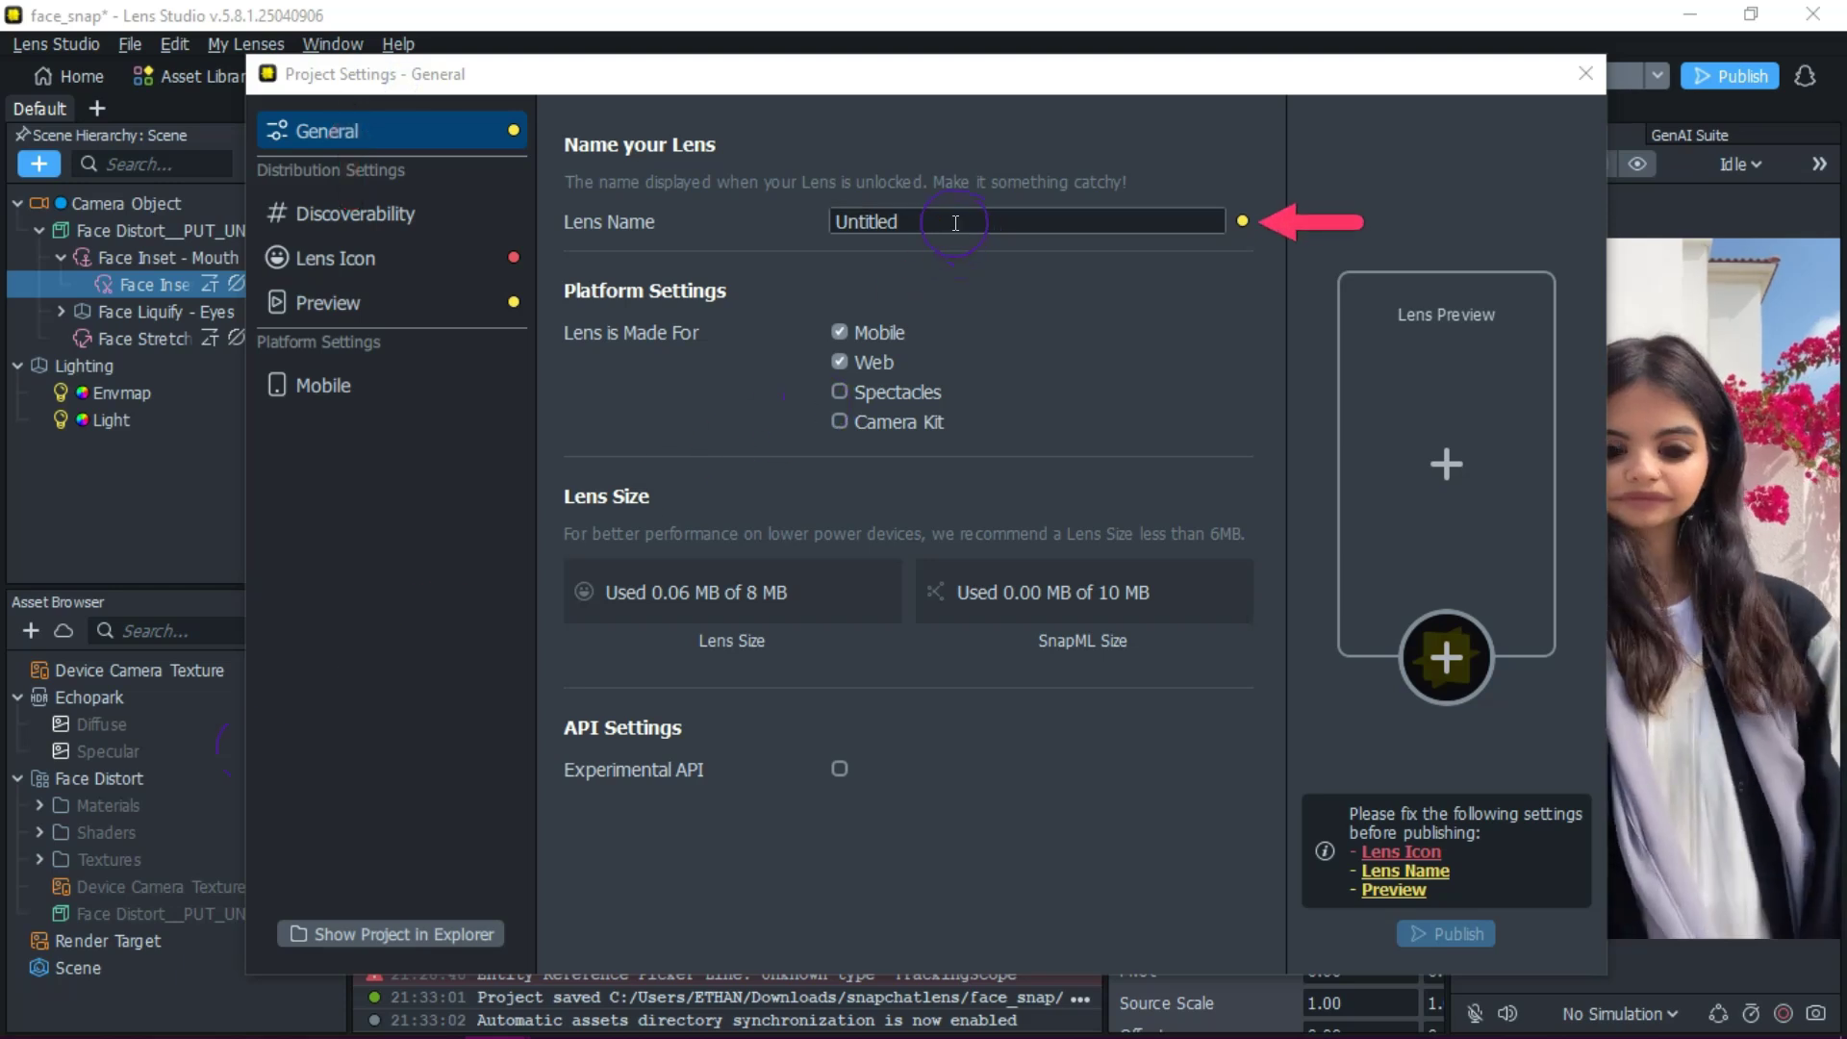
pyautogui.click(955, 222)
pyautogui.press('BackSpace')
pyautogui.press('BackSpace')
pyautogui.press('BackSpace')
pyautogui.press('BackSpace')
pyautogui.press('BackSpace')
pyautogui.press('BackSpace')
pyautogui.press('BackSpace')
pyautogui.press('BackSpace')
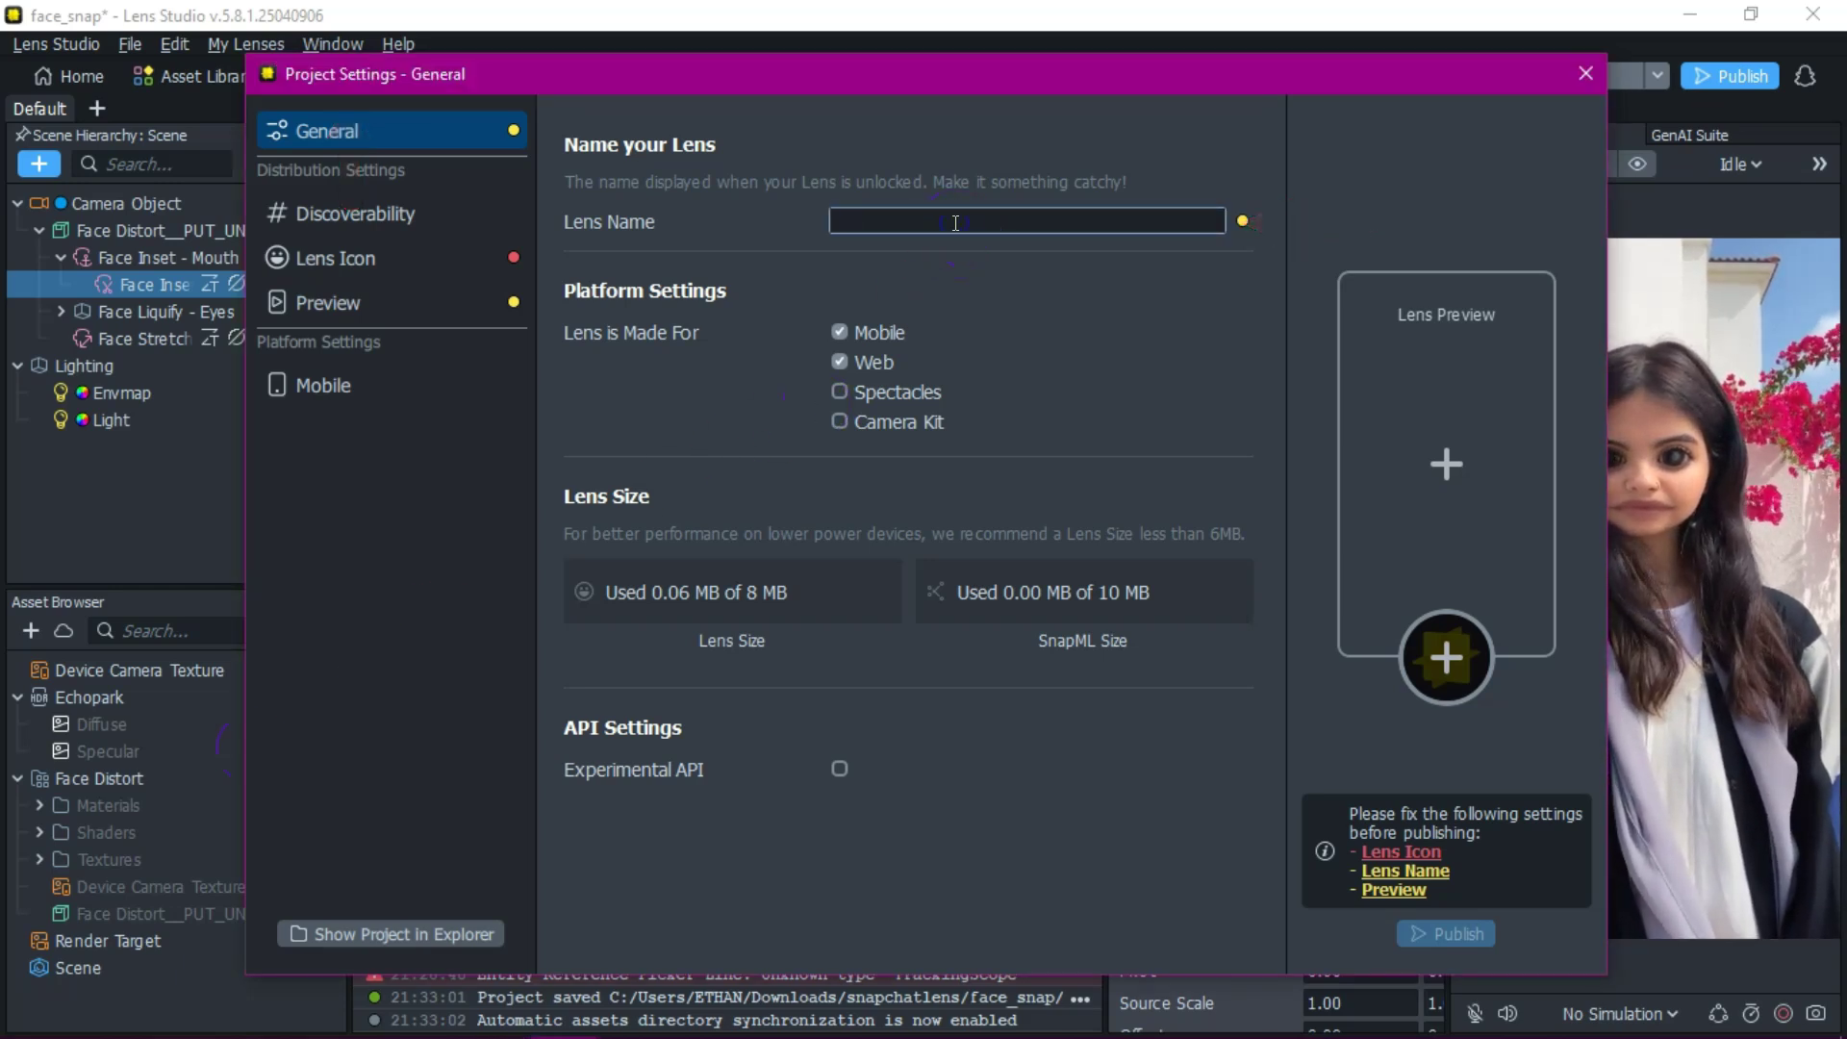
pyautogui.write('Face Me')
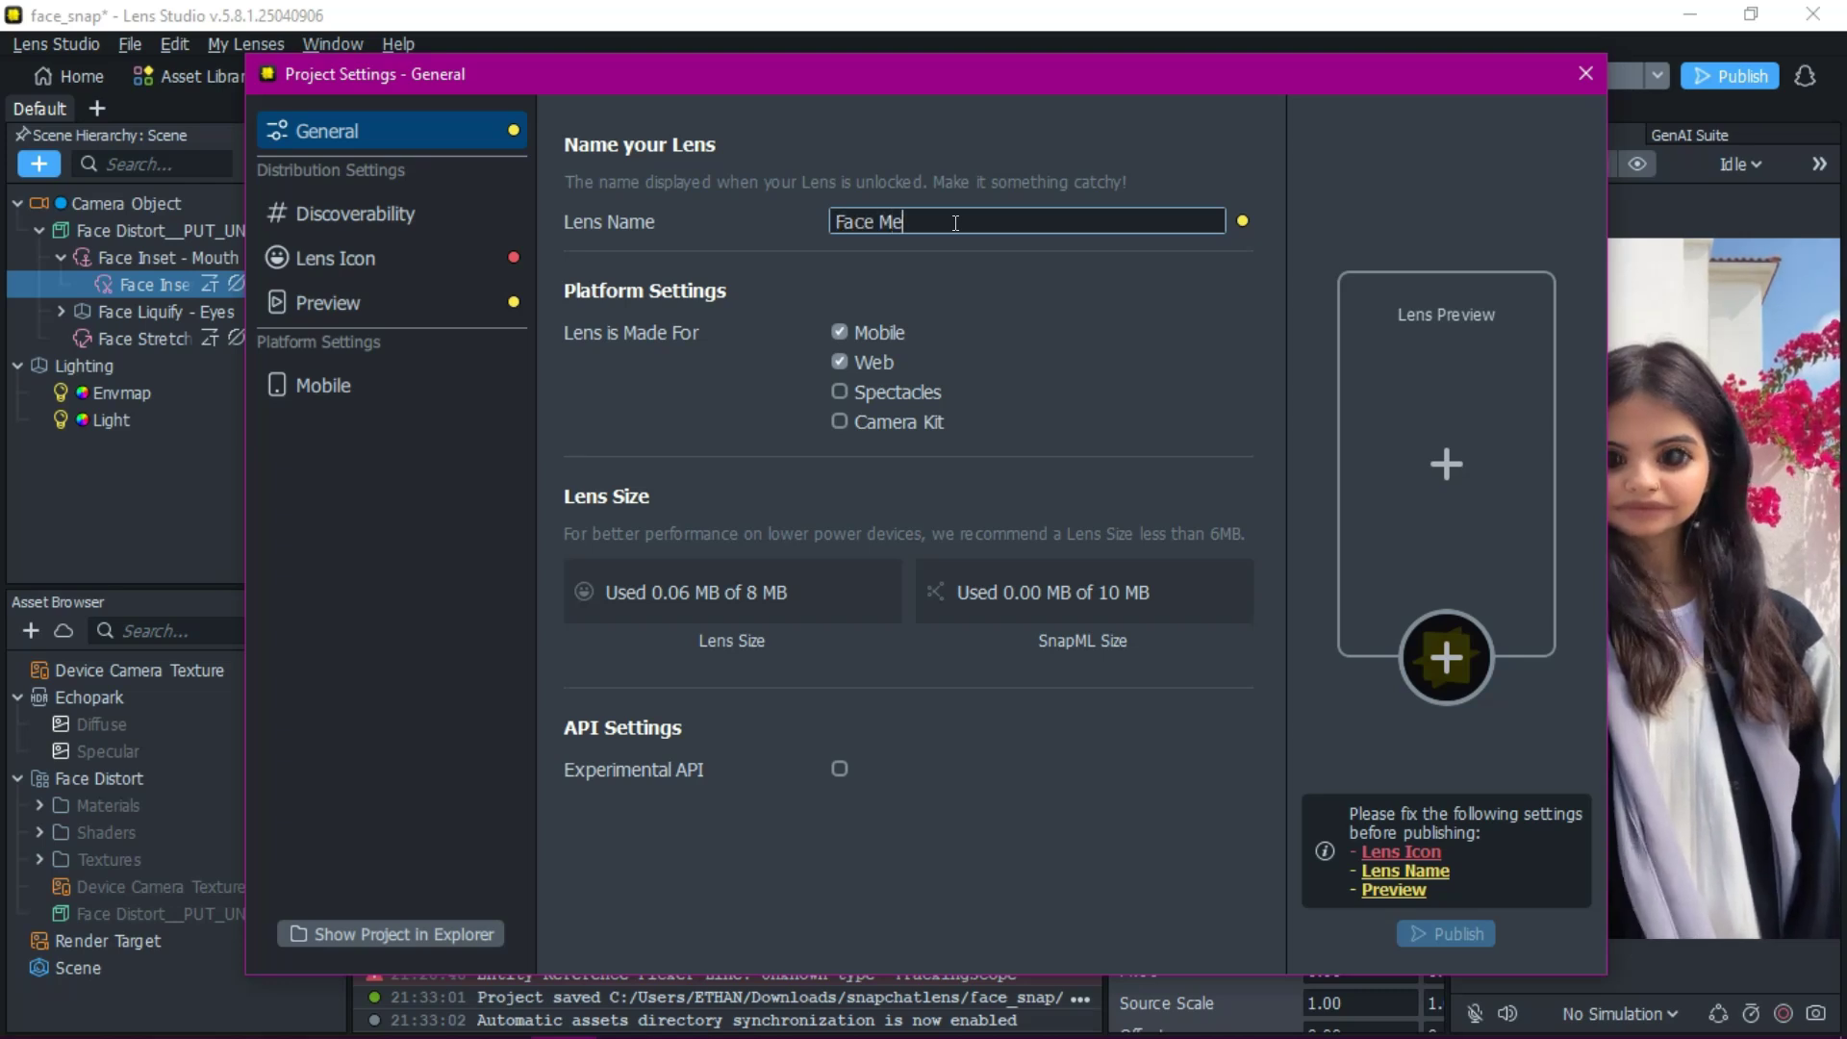
pyautogui.write('lter')
pyautogui.click(1000, 324)
# Check the Lens Icon, Preview and publishing requirements in the project settings, and close the settings
pyautogui.click(371, 296)
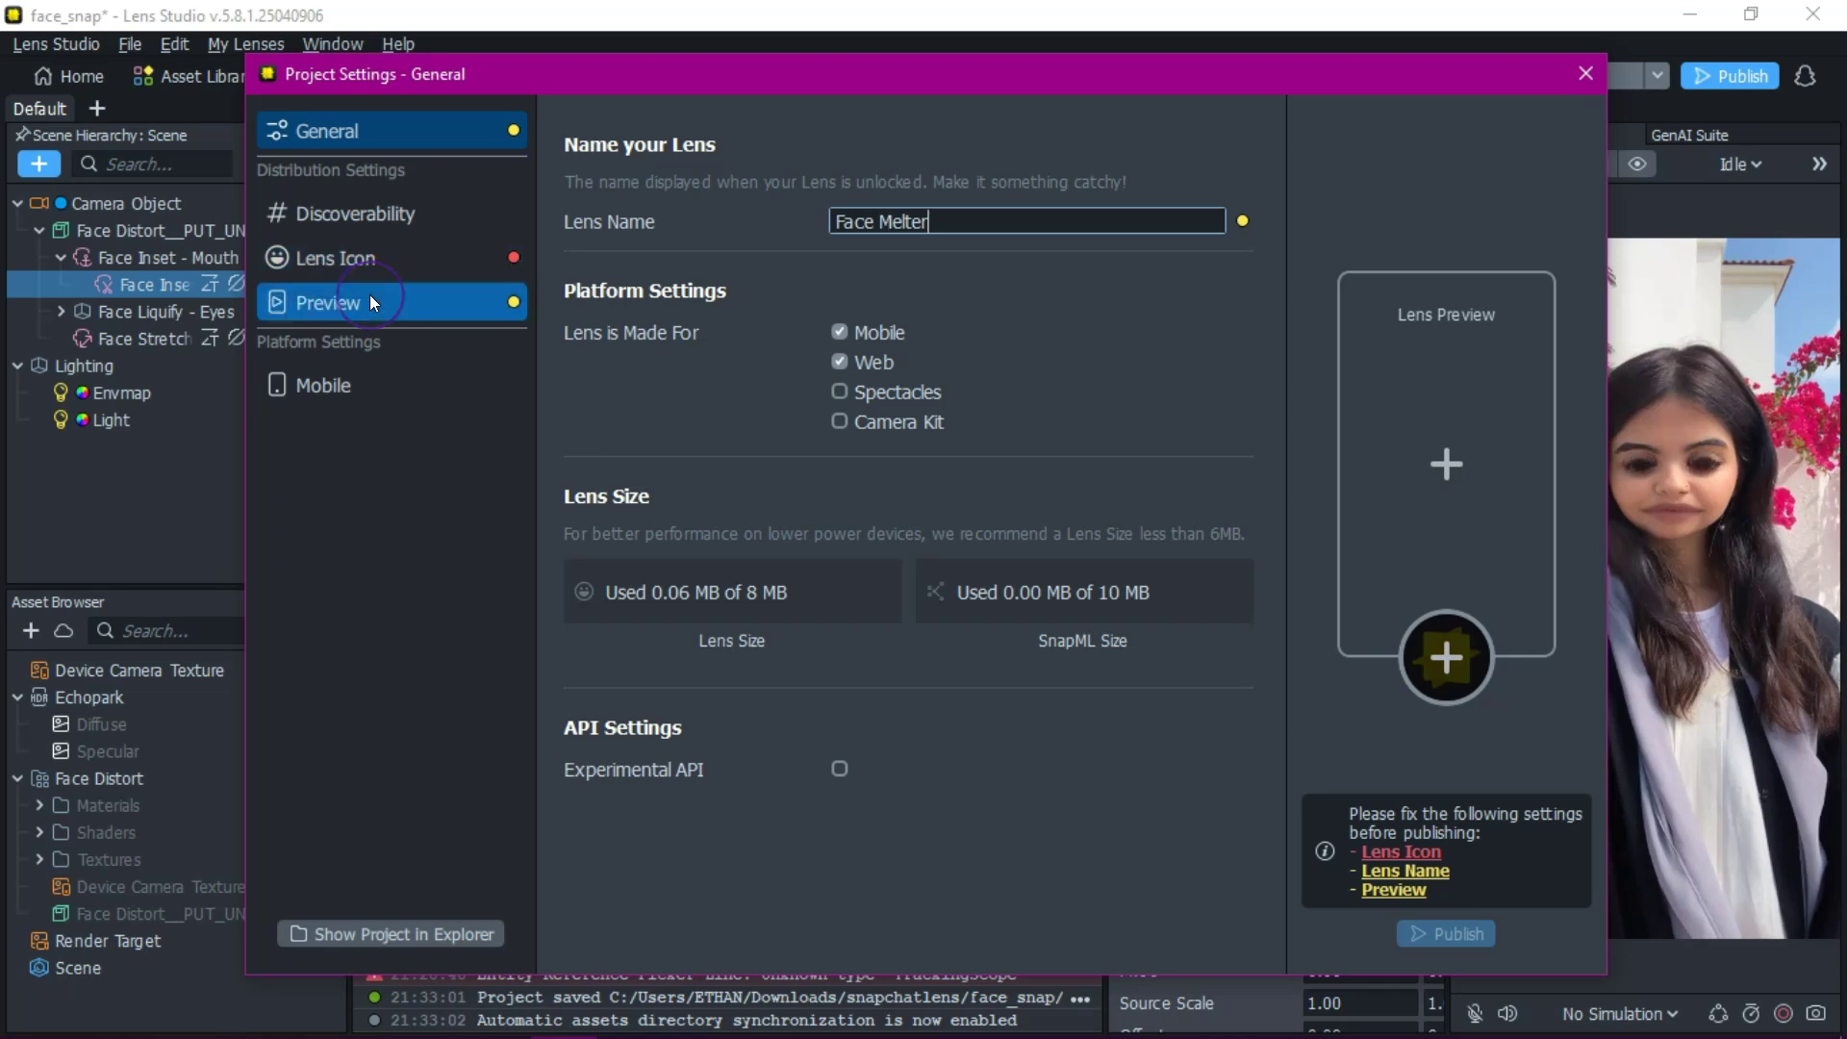
pyautogui.click(357, 256)
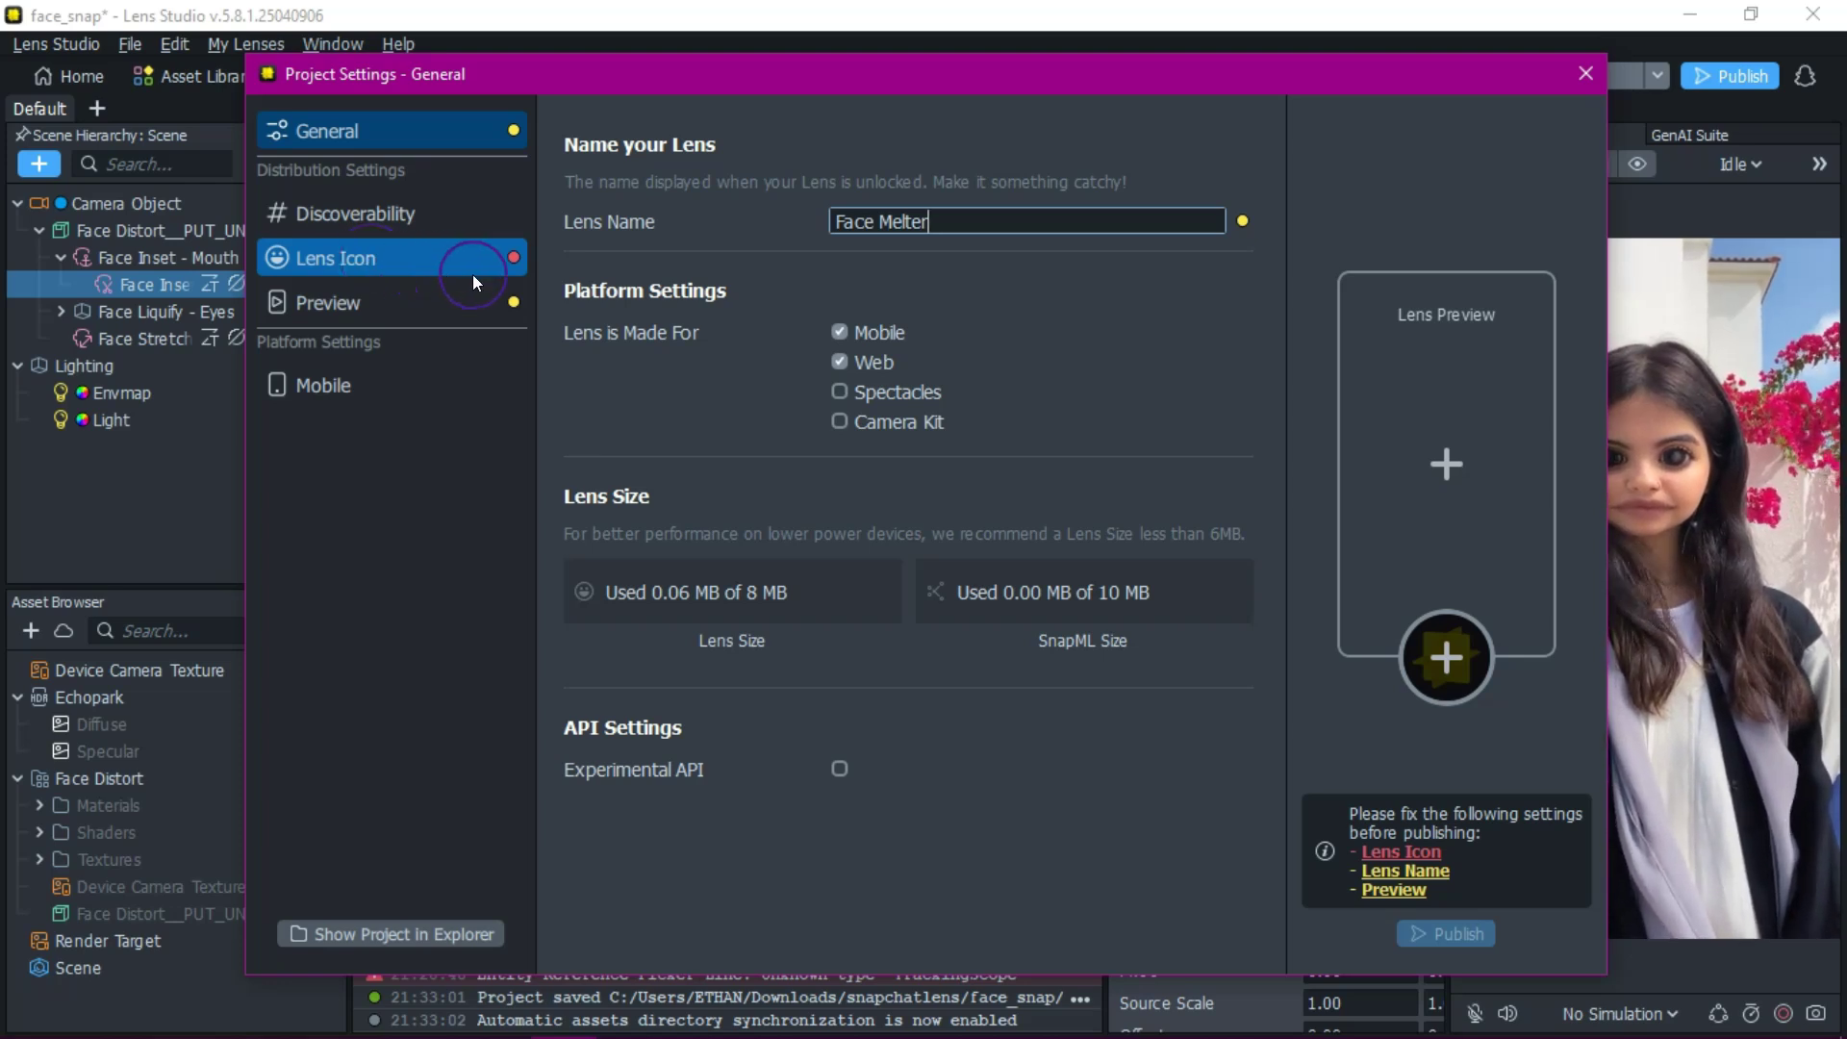
pyautogui.click(767, 441)
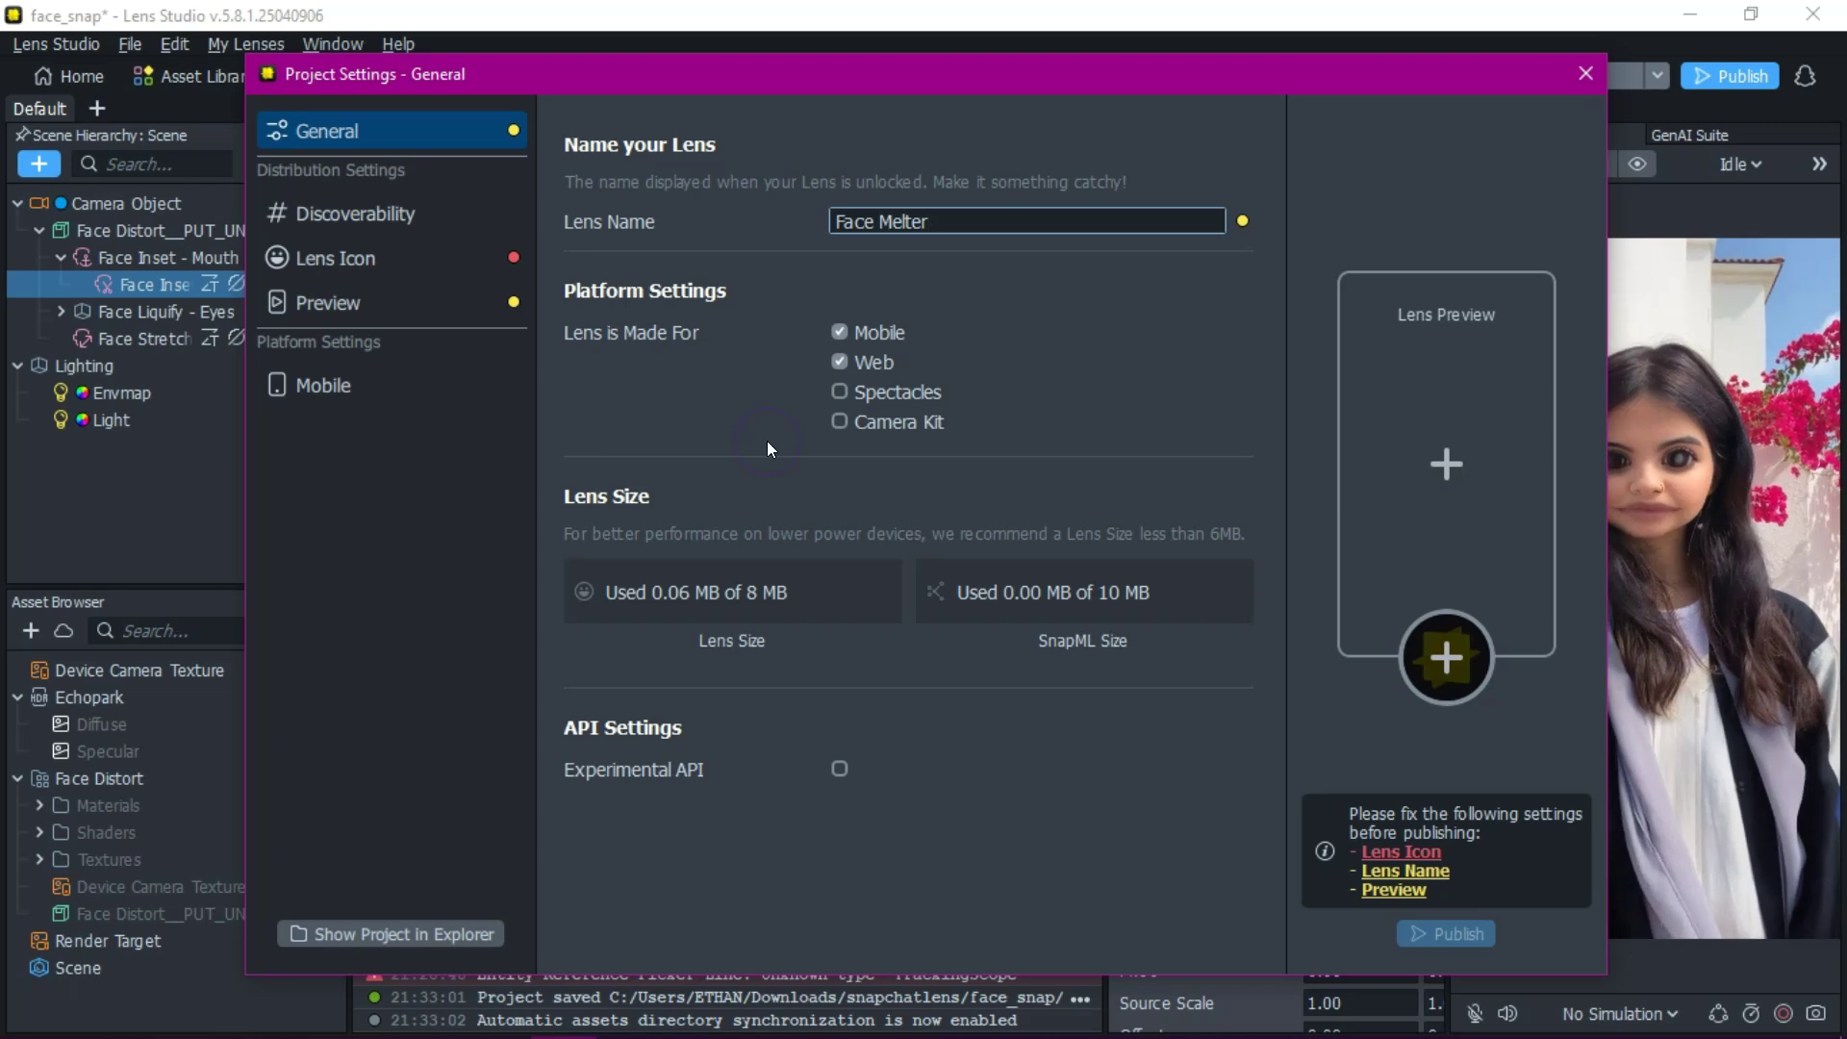
pyautogui.click(1447, 926)
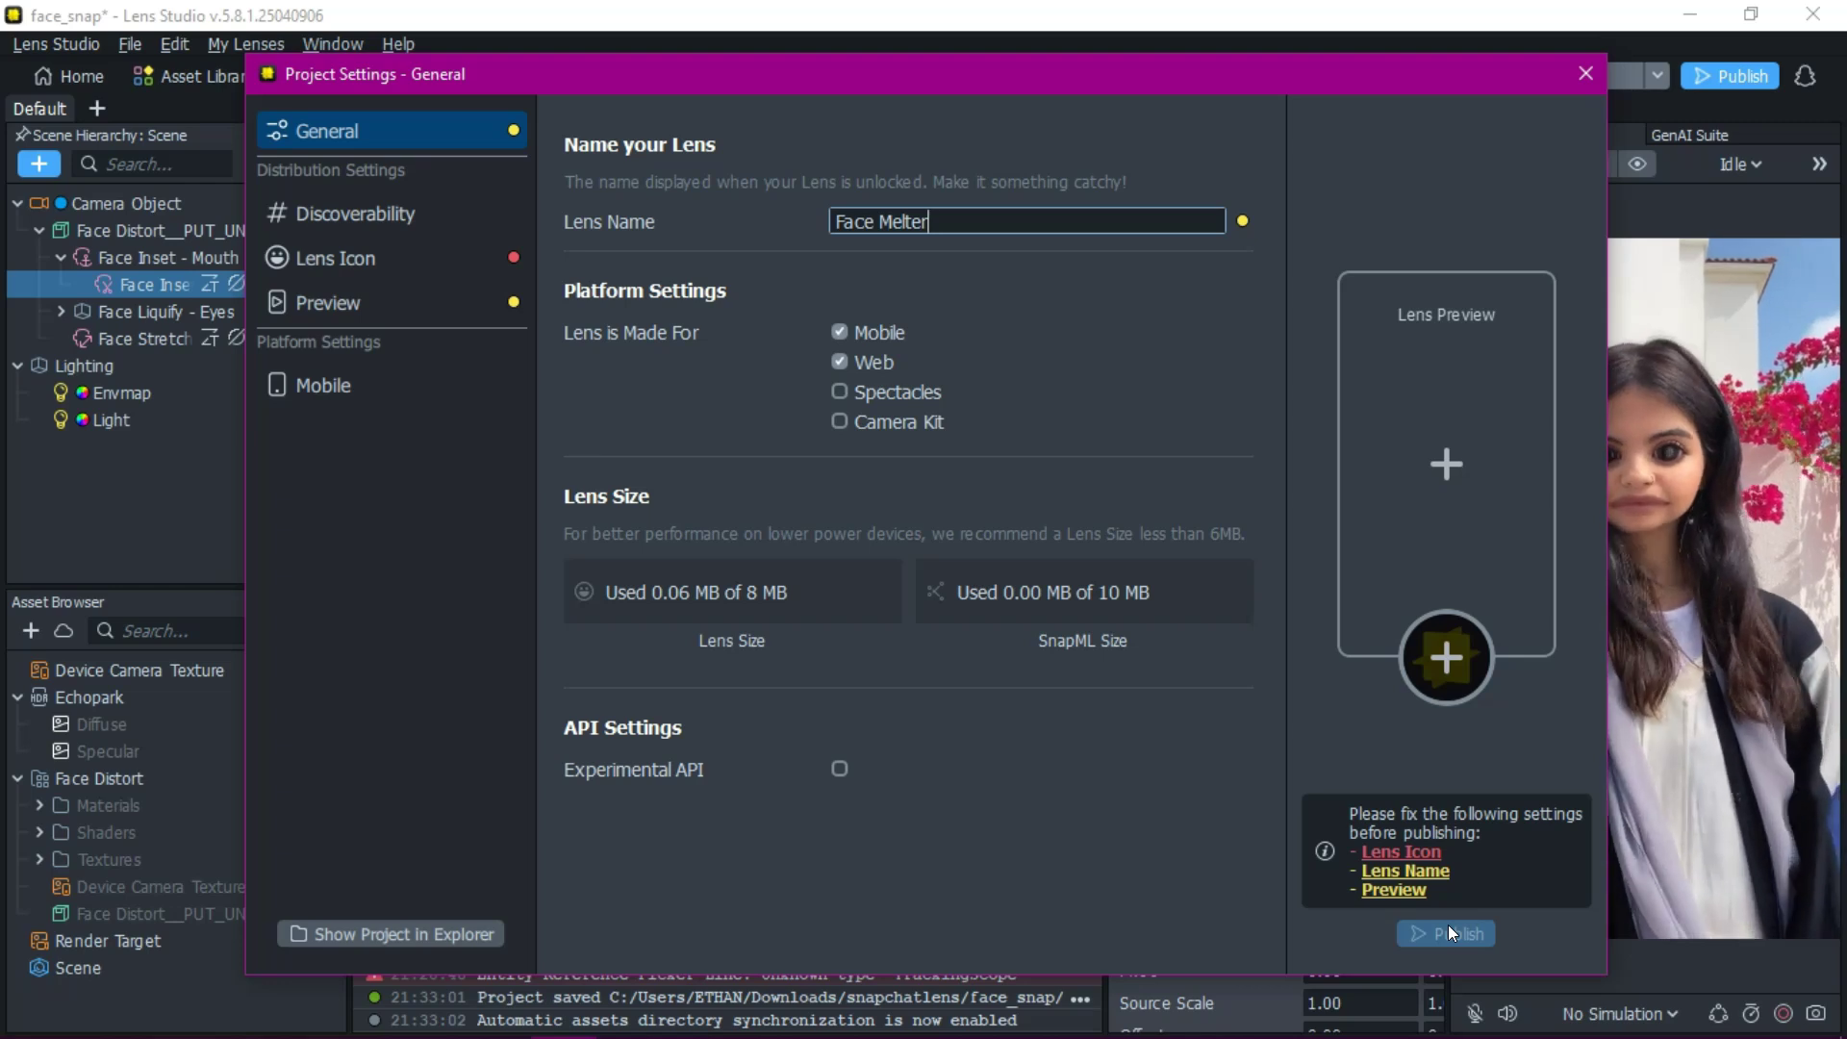
pyautogui.click(1246, 760)
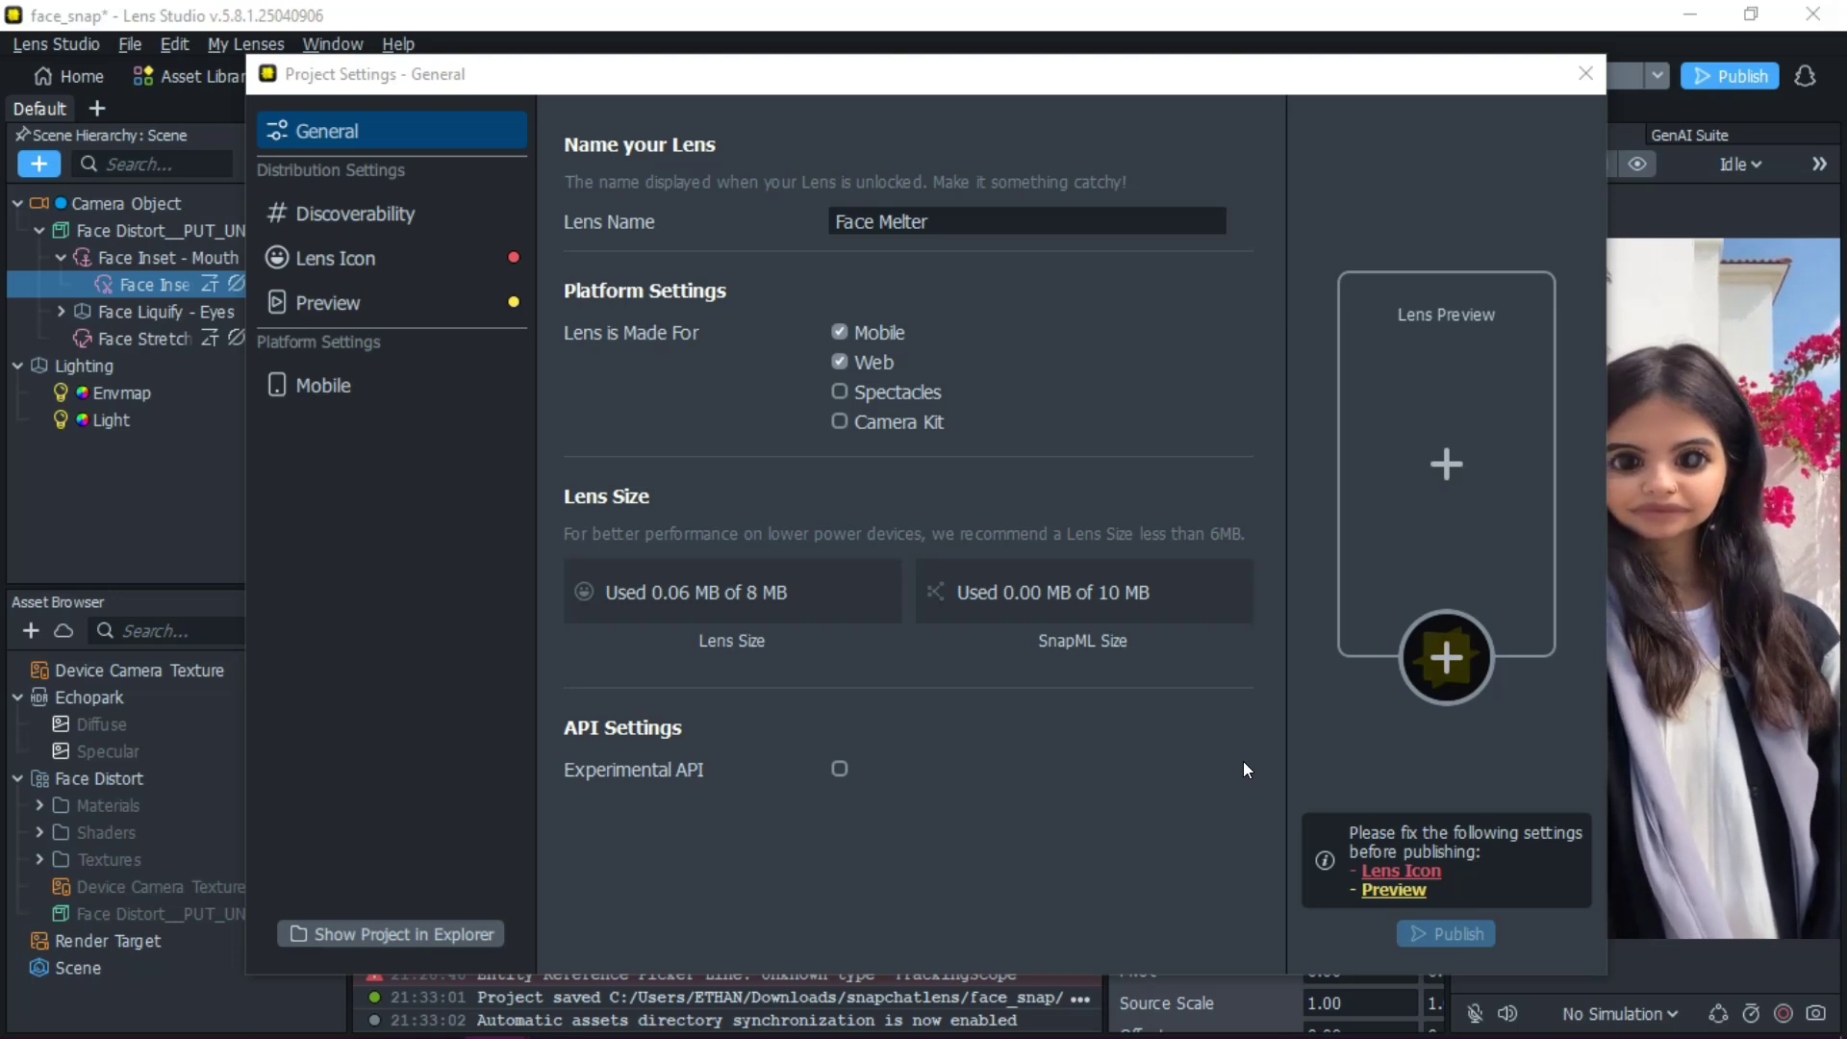
pyautogui.click(1583, 73)
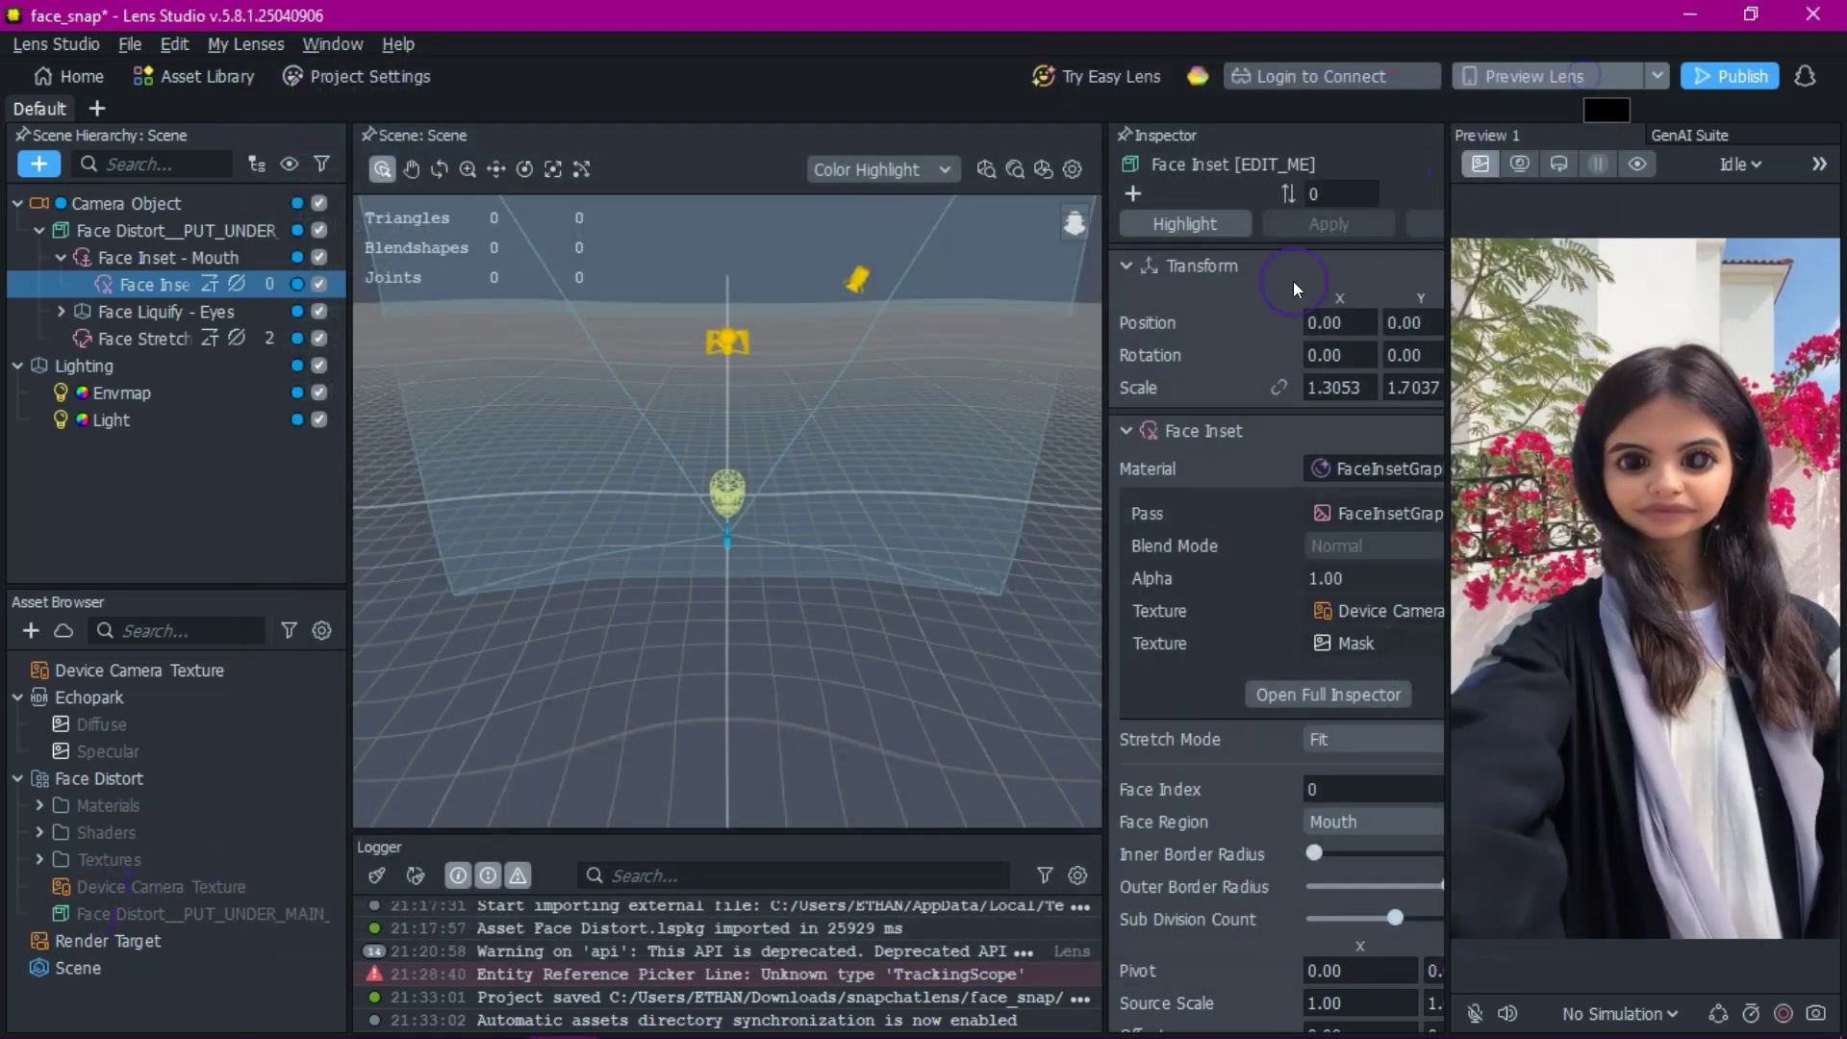